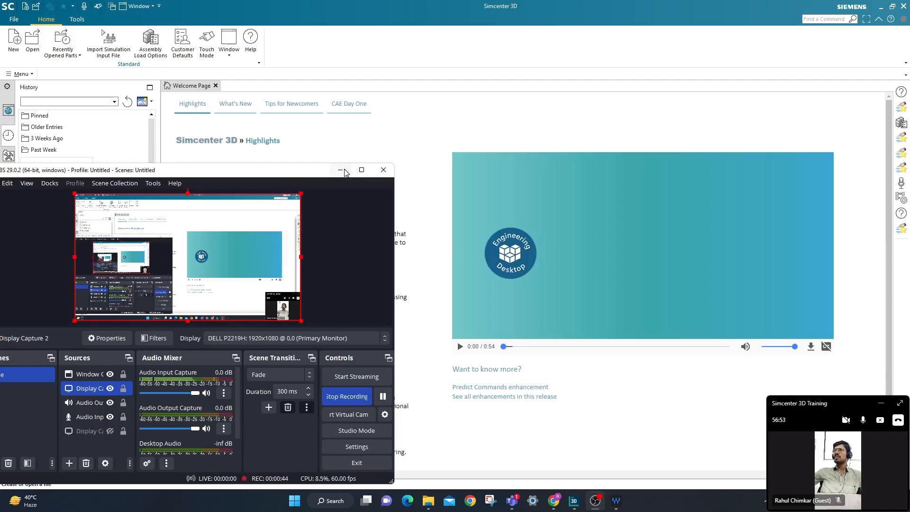
# - Open the ladder_1.igs geometry file from the LADDER folder under TRAINING, DAY 3, with all file types listed
pyautogui.click(341, 172)
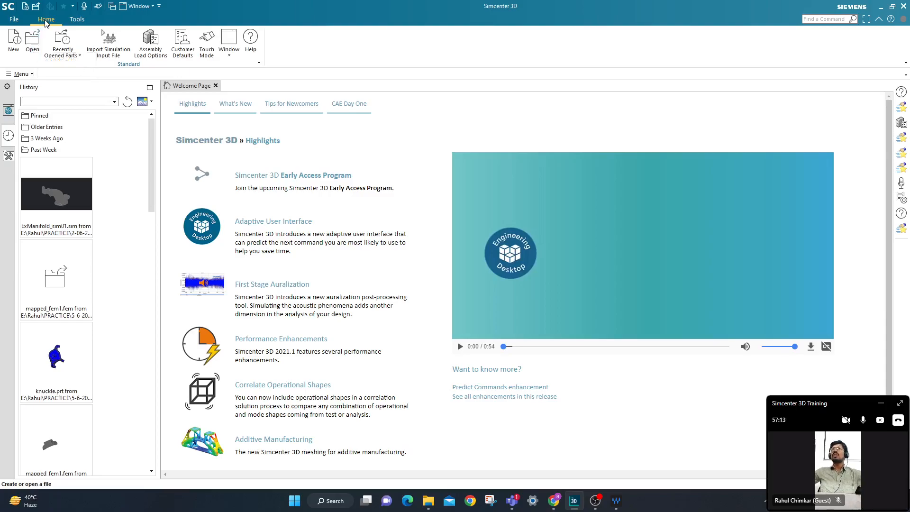
pyautogui.click(37, 45)
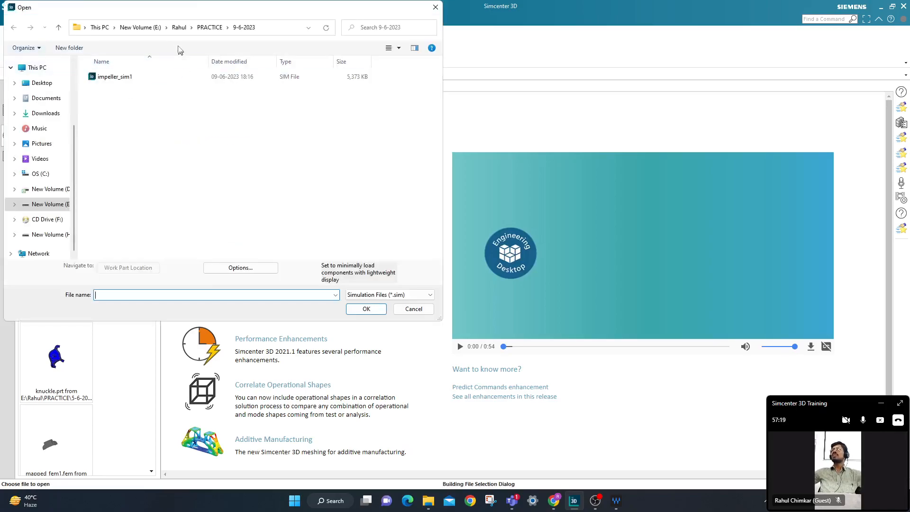
pyautogui.click(179, 28)
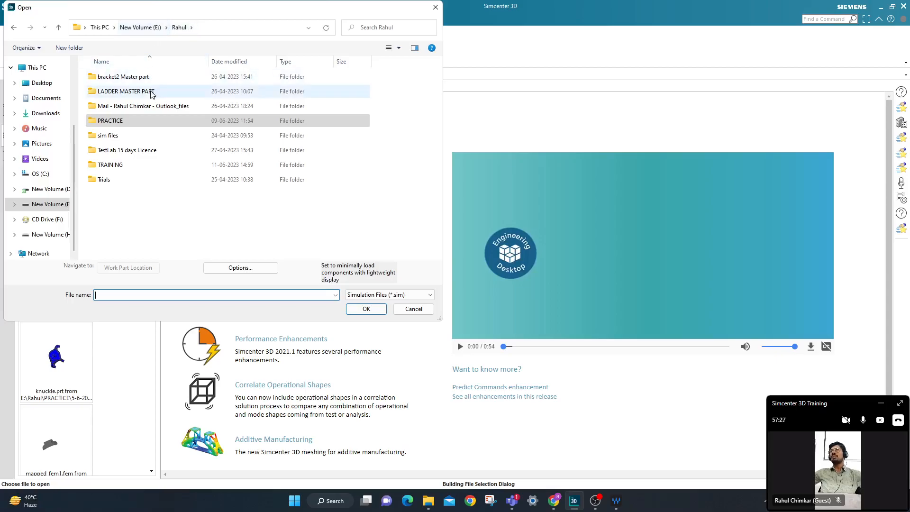
pyautogui.doubleClick(136, 170)
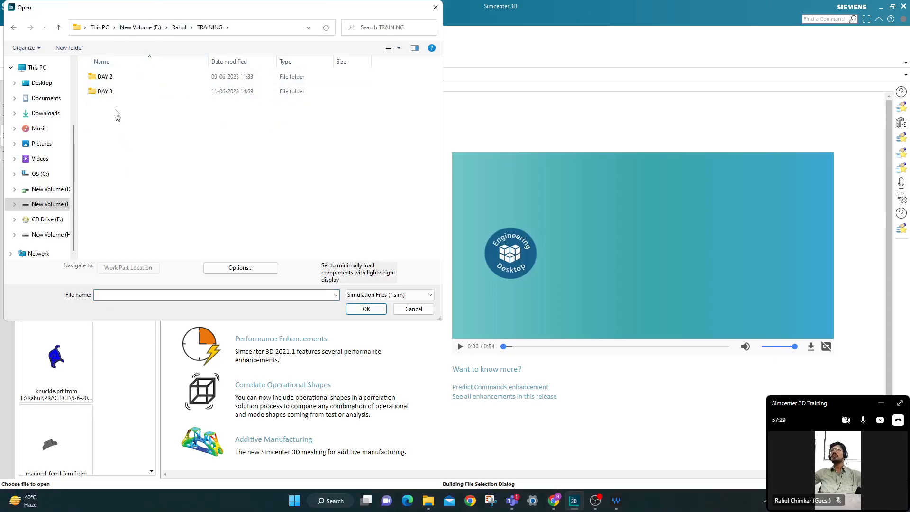
pyautogui.doubleClick(112, 93)
pyautogui.doubleClick(122, 78)
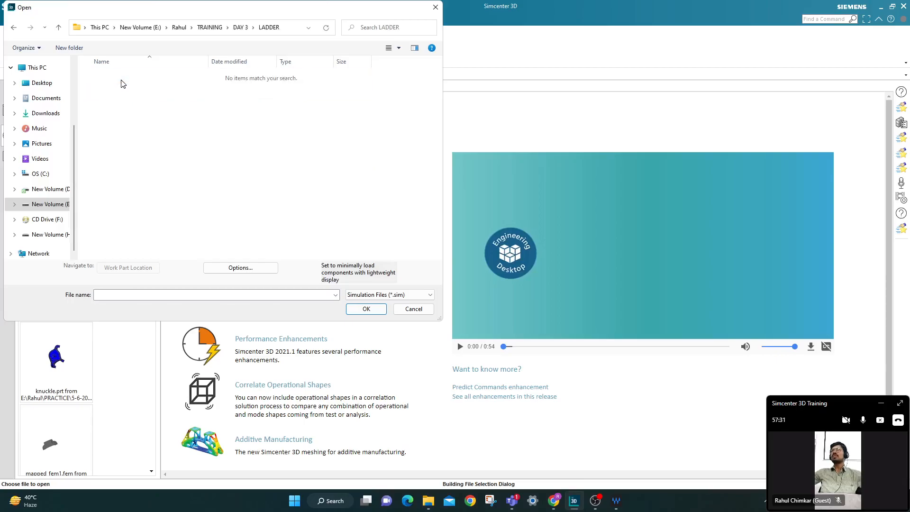
pyautogui.click(417, 295)
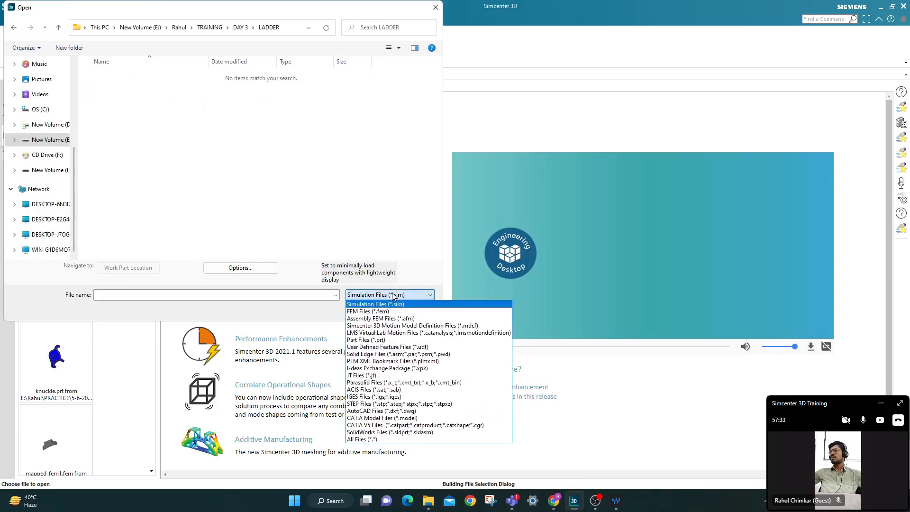
pyautogui.click(362, 440)
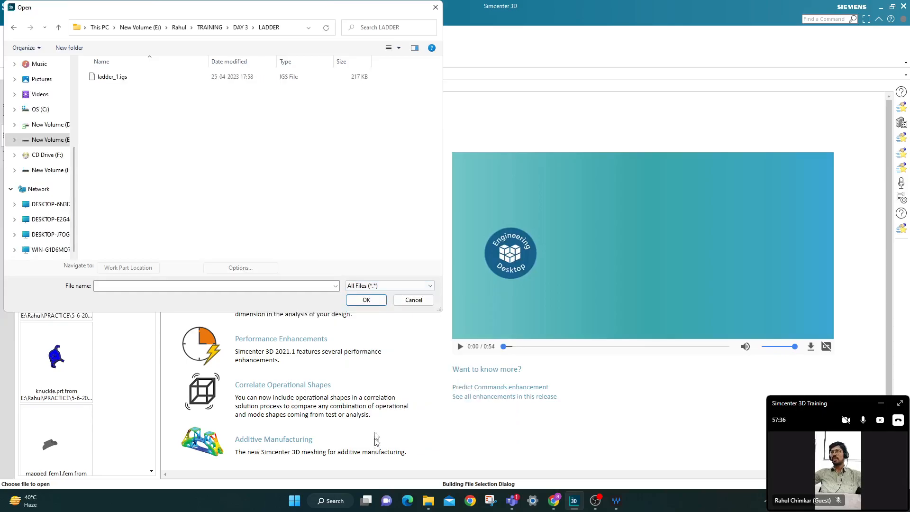
pyautogui.click(135, 77)
pyautogui.click(361, 300)
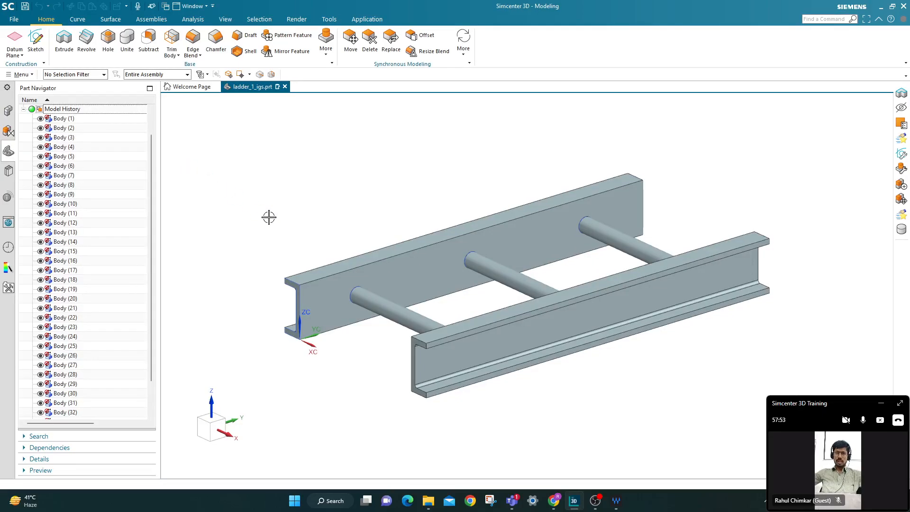
# - Collapse the model history in the part tree and display the ladder in Static Wireframe style
pyautogui.click(23, 110)
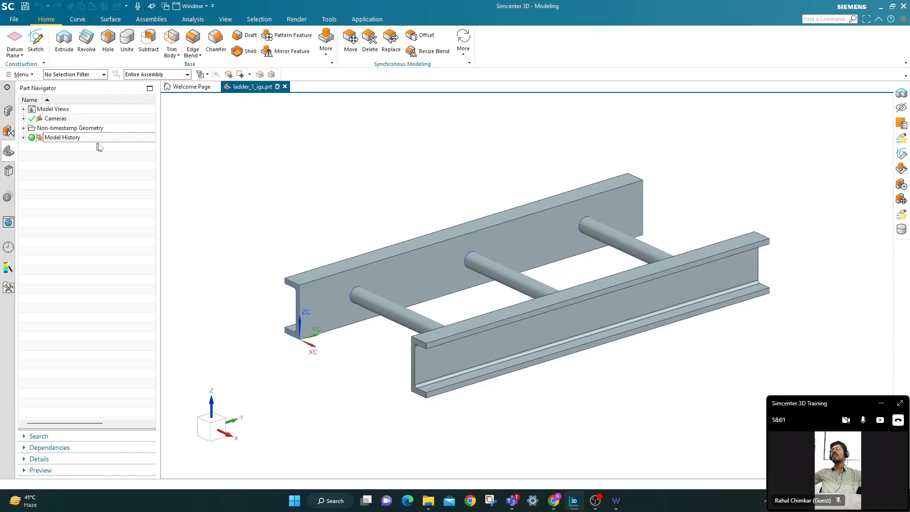
pyautogui.moveTo(346, 200); pyautogui.dragTo(371, 197, button='middle')
pyautogui.scroll(-4, 462, 162)
pyautogui.scroll(1, 467, 144)
pyautogui.scroll(-1, 592, 256)
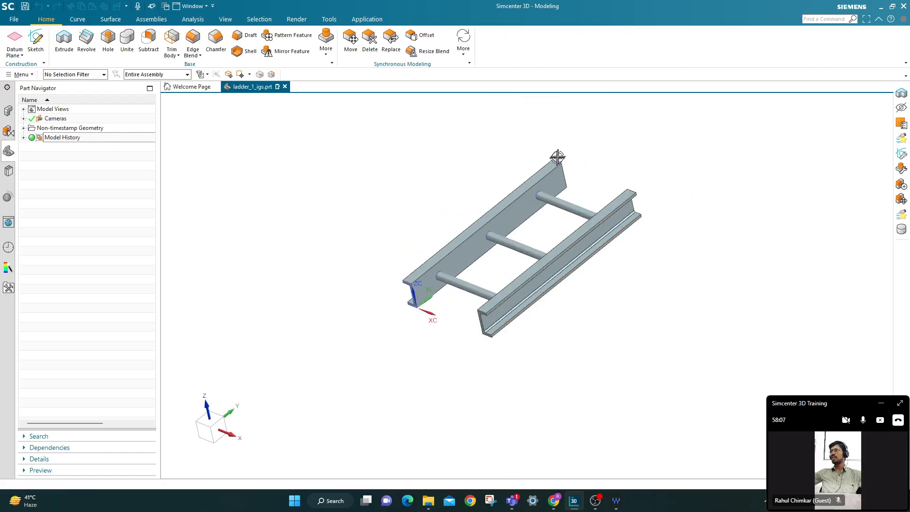
pyautogui.scroll(1, 576, 136)
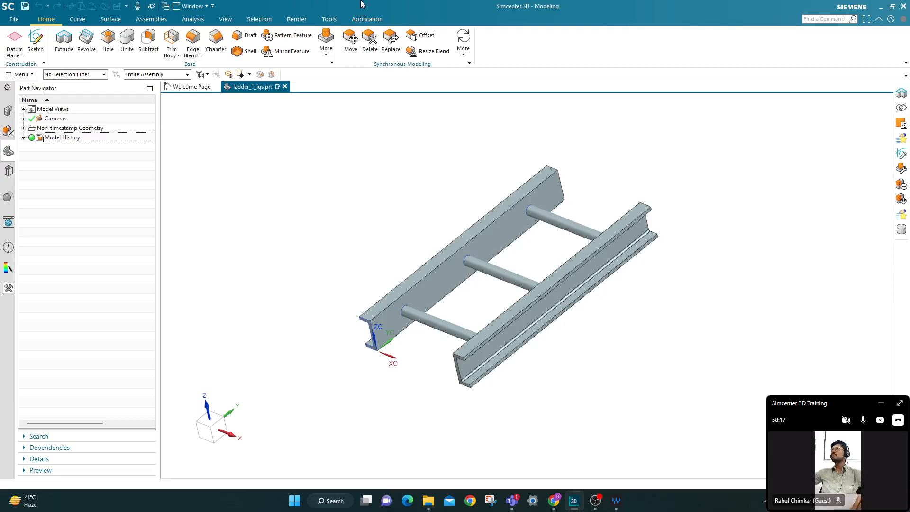
pyautogui.click(228, 21)
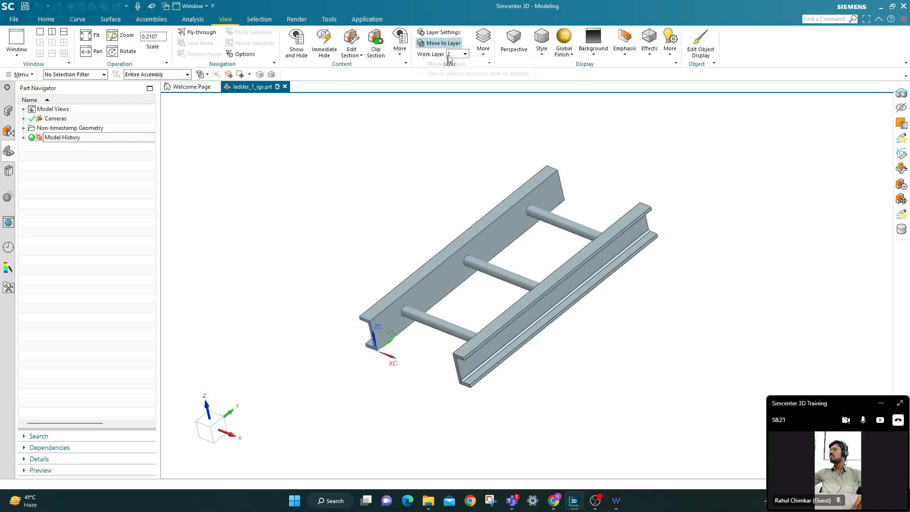
pyautogui.click(547, 53)
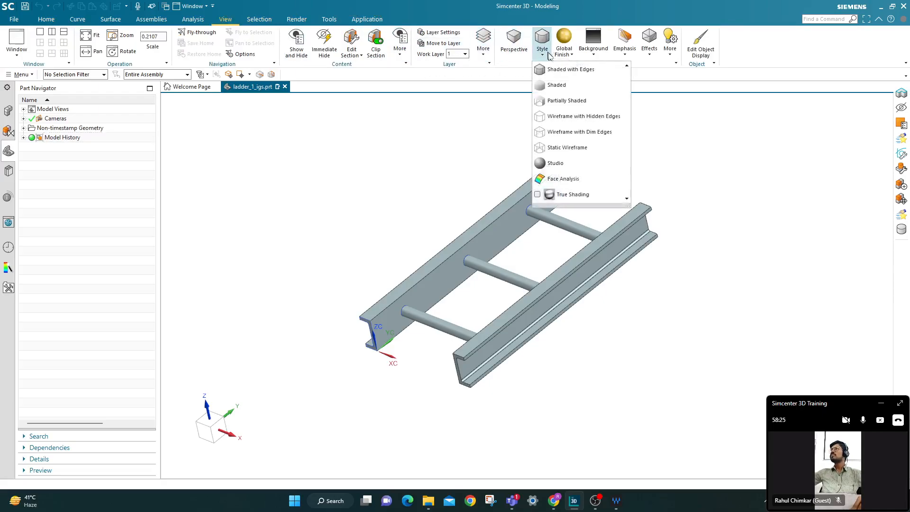
pyautogui.click(580, 148)
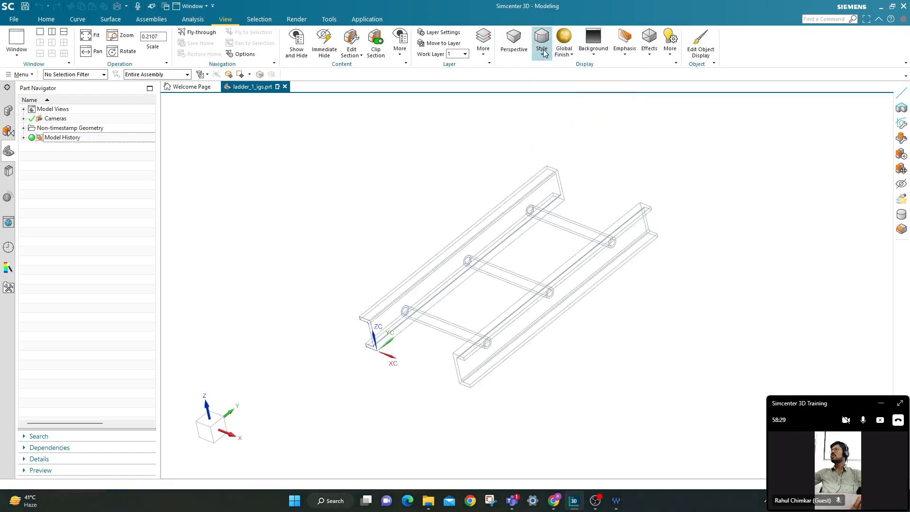
# - Change the graphics background to Dark Gray
pyautogui.moveTo(600, 164); pyautogui.dragTo(620, 171, button='middle')
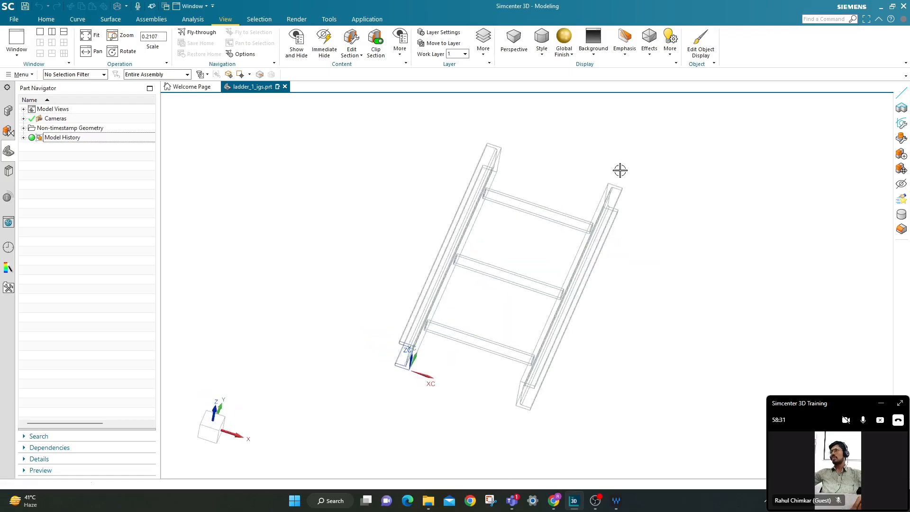
pyautogui.click(594, 55)
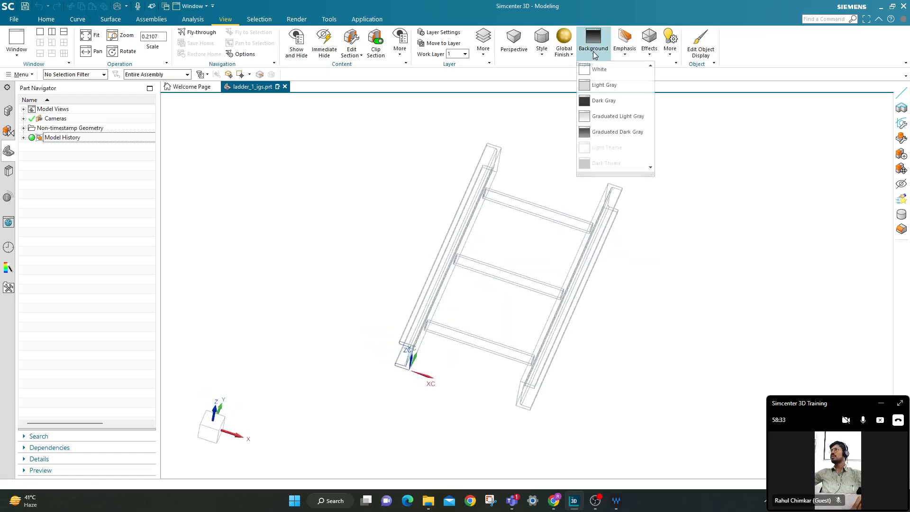
pyautogui.click(611, 102)
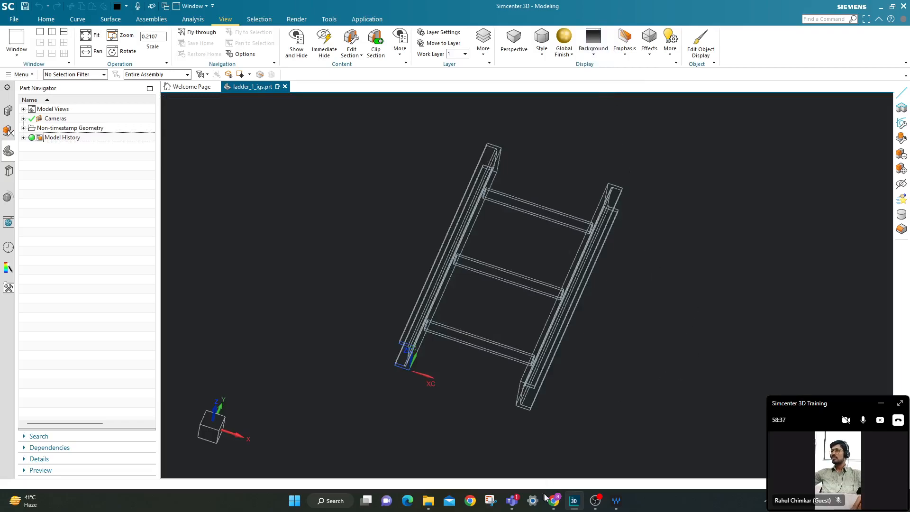
pyautogui.moveTo(592, 506)
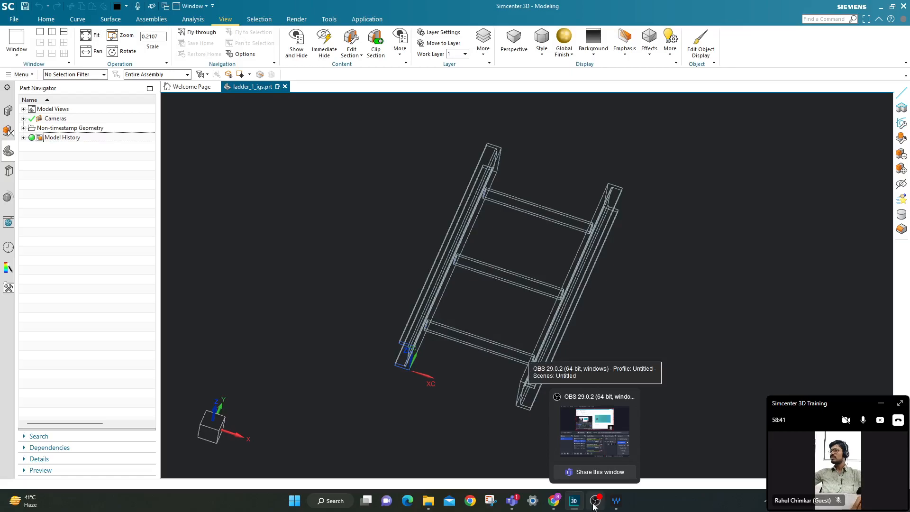
pyautogui.click(593, 506)
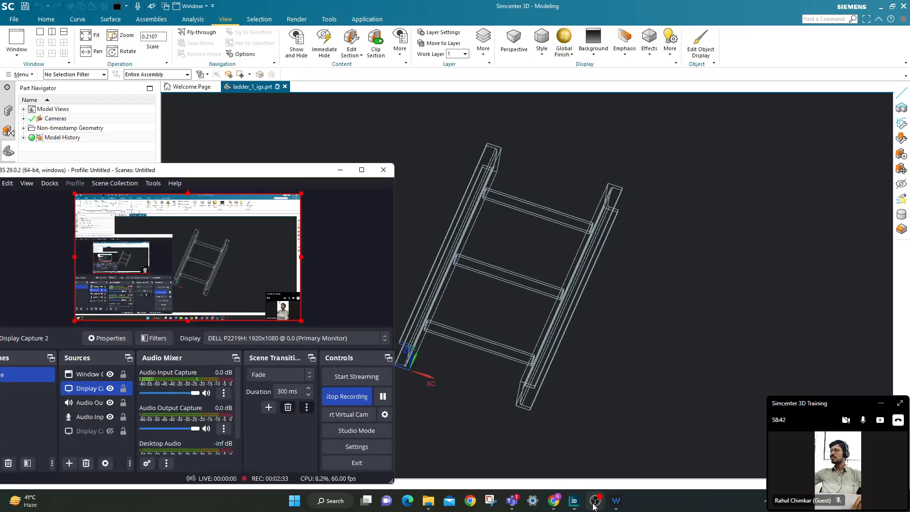
pyautogui.click(383, 397)
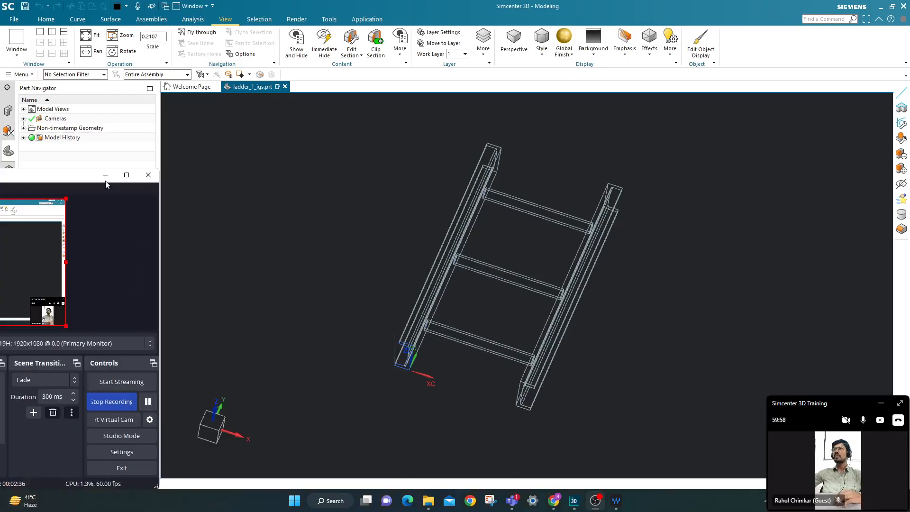
pyautogui.click(104, 176)
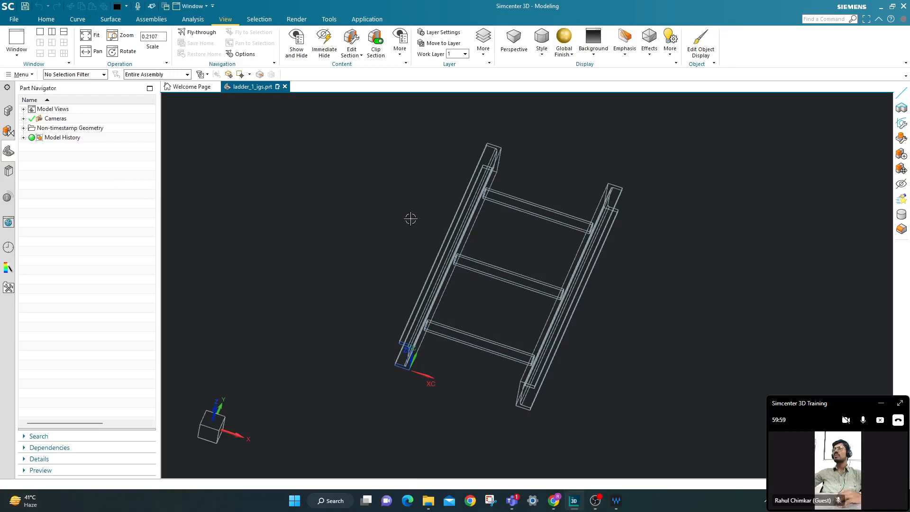
# - Create a line from the midpoint of the rail's far inner vertical end edge to the end-circle center of the nearest rung
pyautogui.moveTo(441, 197); pyautogui.dragTo(433, 179, button='middle')
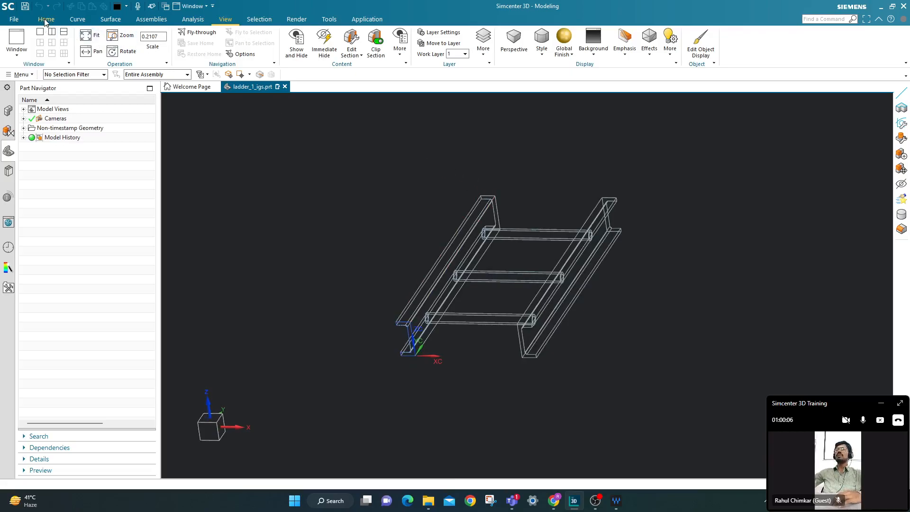
pyautogui.click(20, 74)
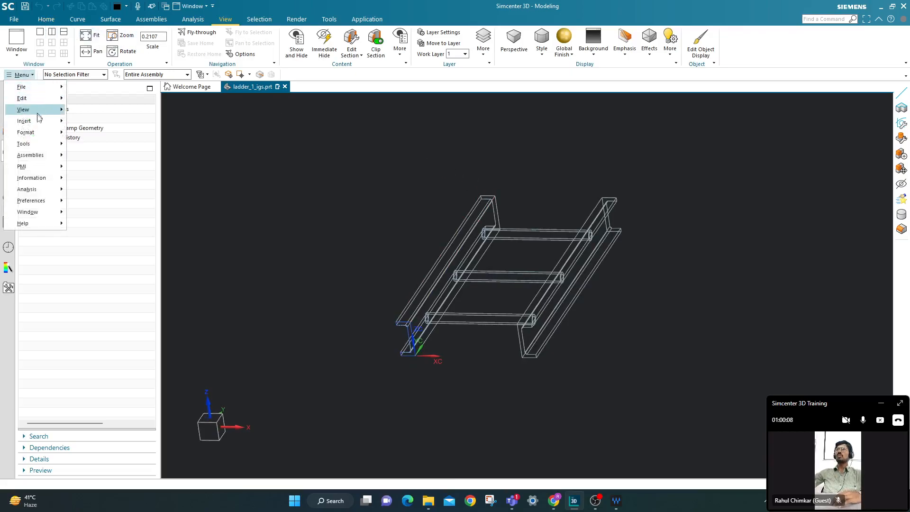
pyautogui.moveTo(38, 124)
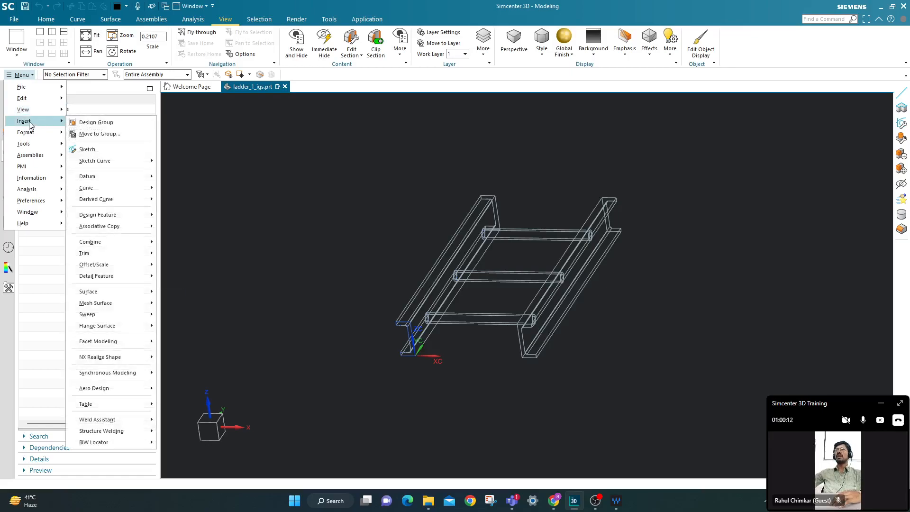
pyautogui.moveTo(121, 188)
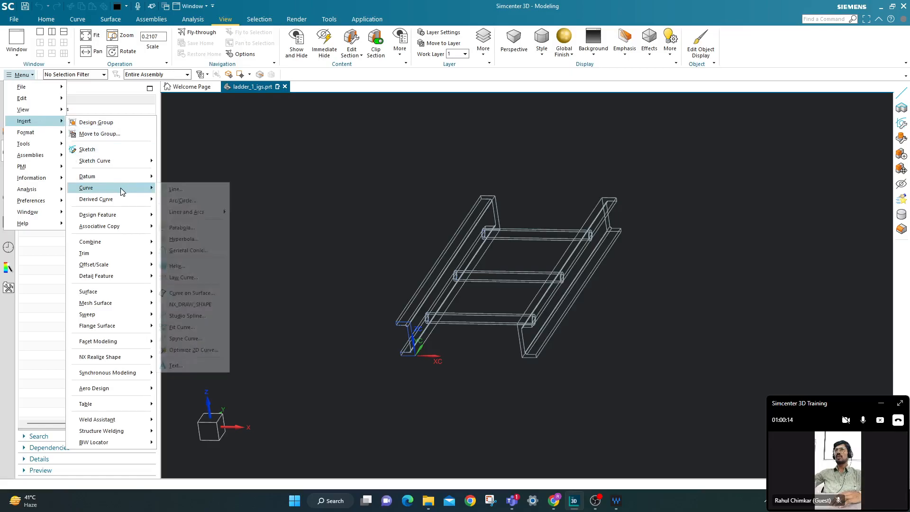
pyautogui.click(192, 189)
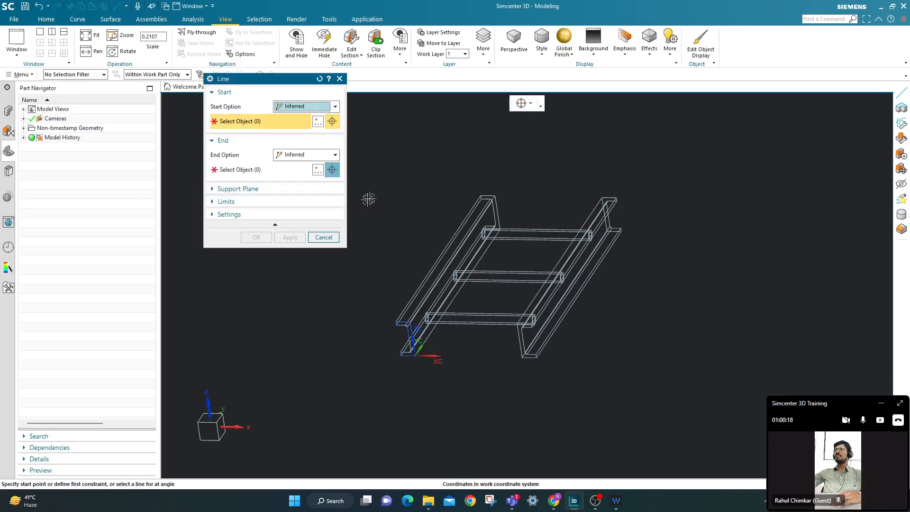
pyautogui.scroll(6, 524, 200)
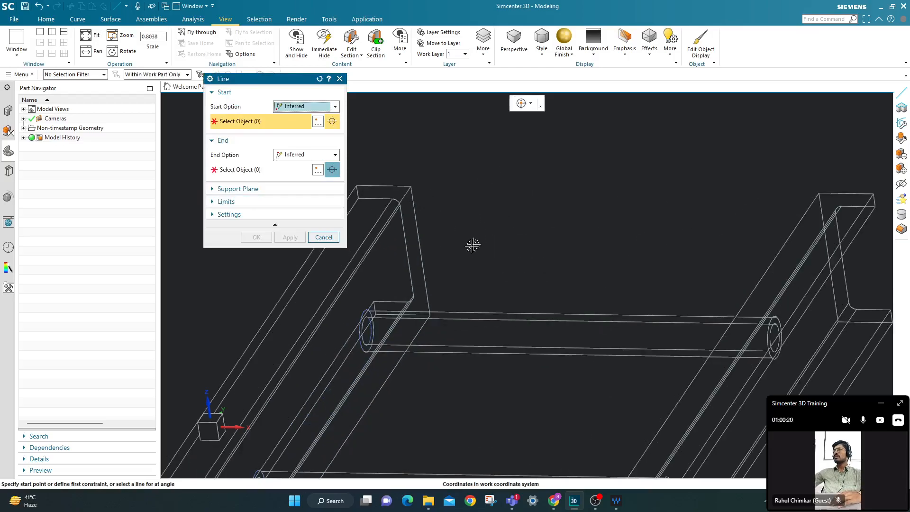
pyautogui.click(421, 249)
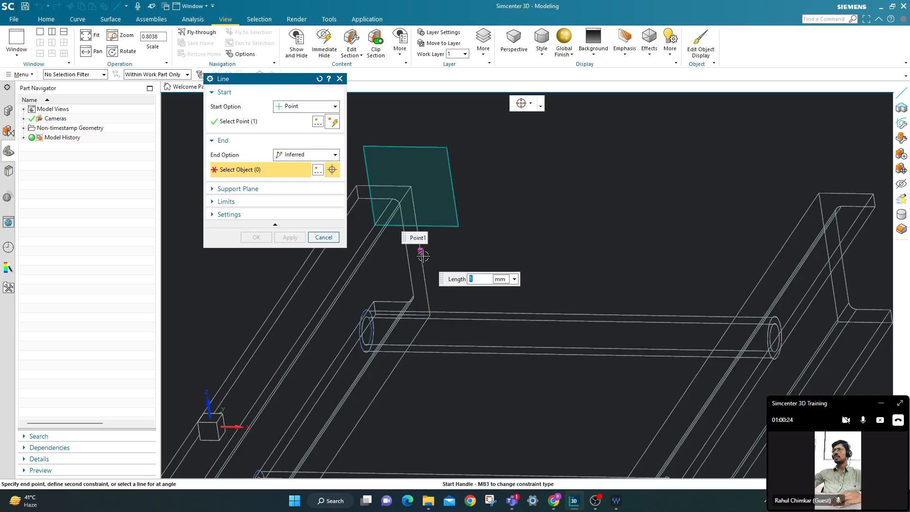
pyautogui.scroll(-5, 429, 237)
pyautogui.scroll(10, 427, 240)
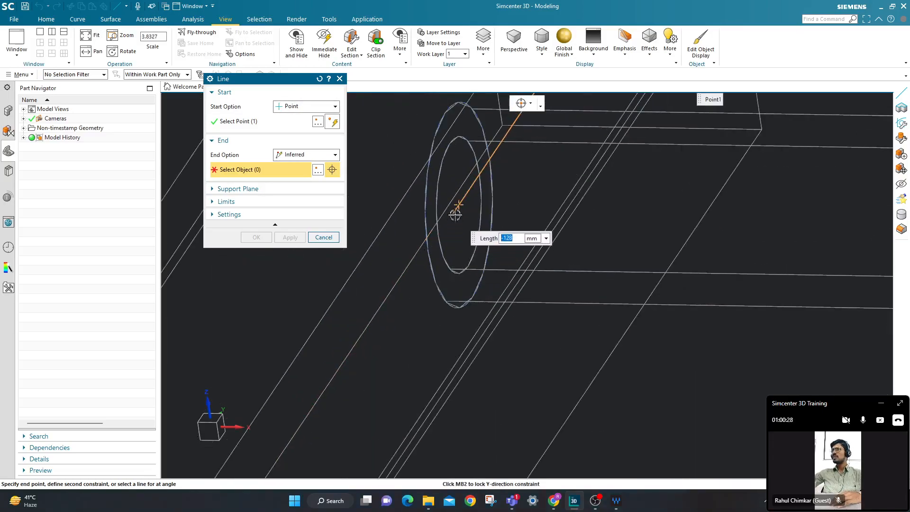
pyautogui.click(460, 203)
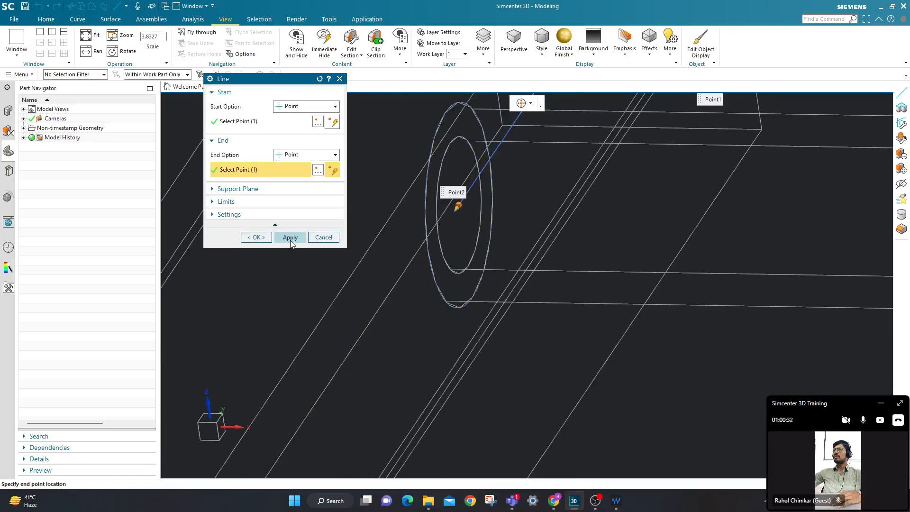
pyautogui.click(291, 238)
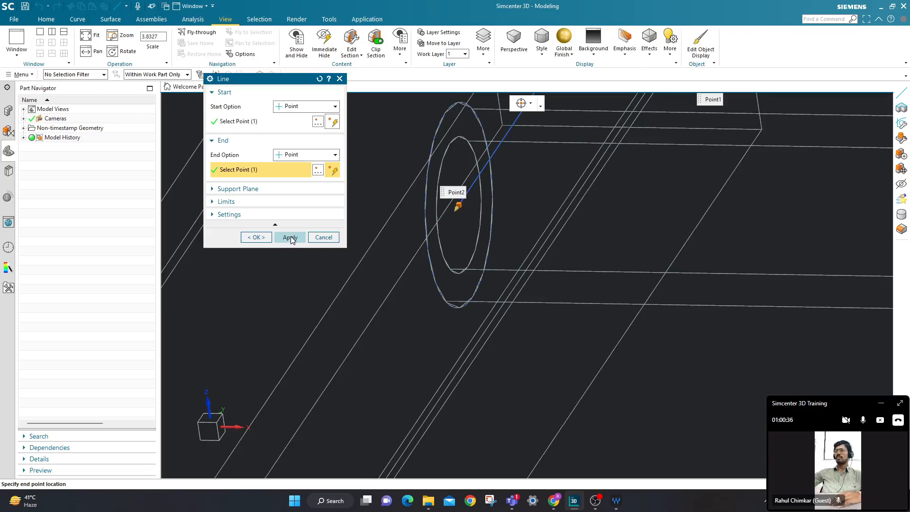
pyautogui.click(291, 237)
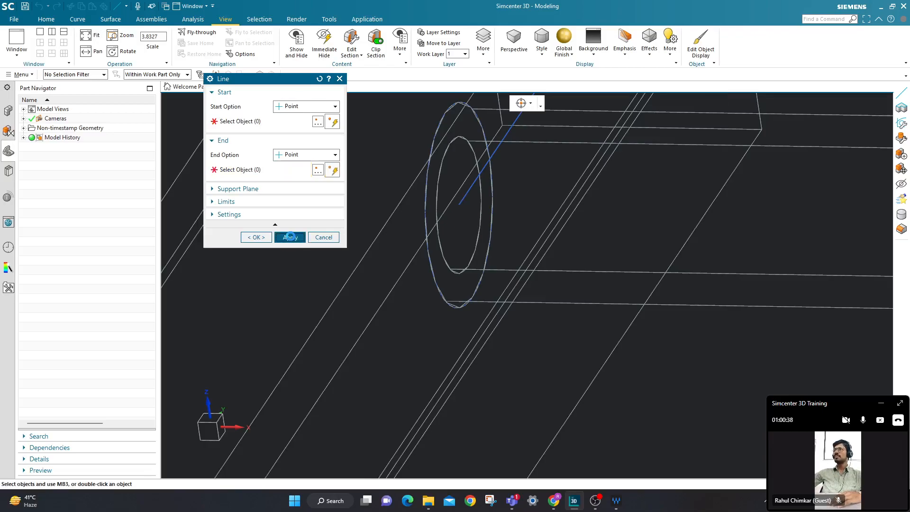
# - Create a line from the far rung's end-circle center to the middle rung's end-circle center along the same rail
pyautogui.scroll(-1, 372, 228)
pyautogui.scroll(-3, 403, 225)
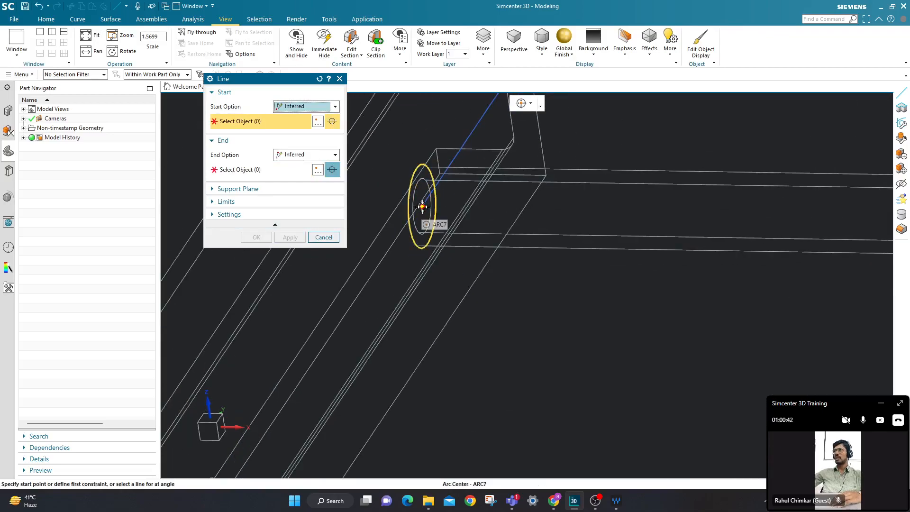
pyautogui.click(416, 228)
pyautogui.scroll(-6, 416, 226)
pyautogui.scroll(10, 416, 226)
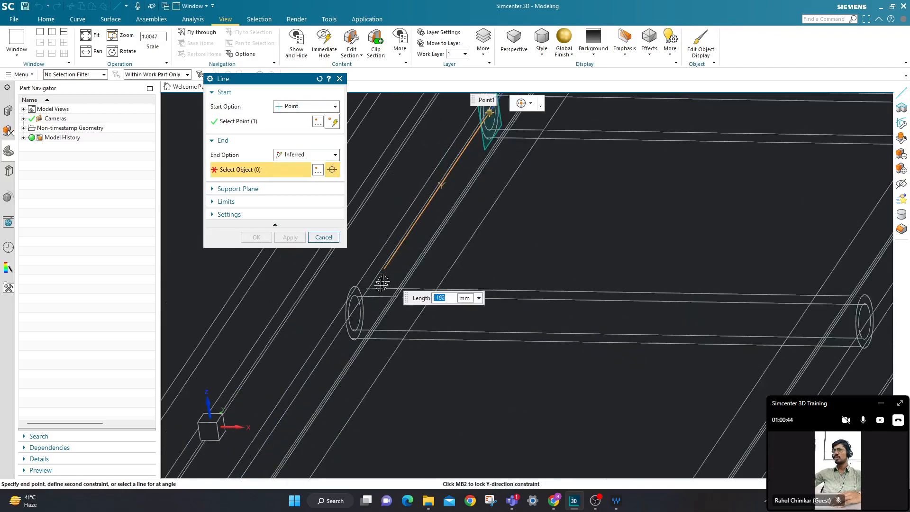
pyautogui.scroll(5, 312, 342)
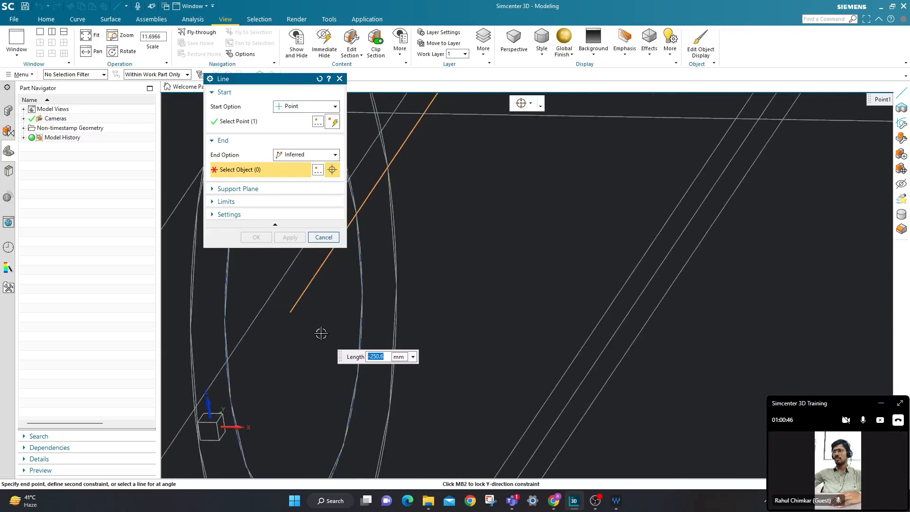
pyautogui.scroll(1, 294, 296)
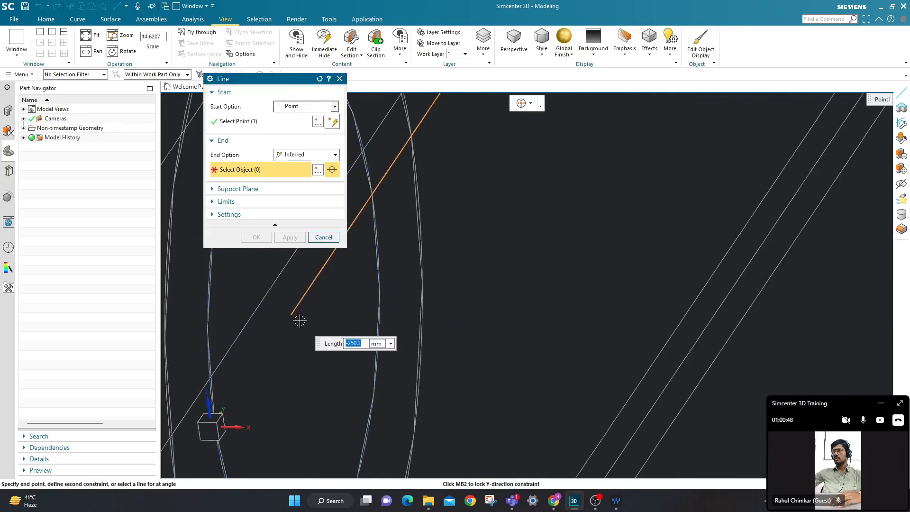
pyautogui.scroll(-3, 301, 339)
pyautogui.scroll(-10, 308, 332)
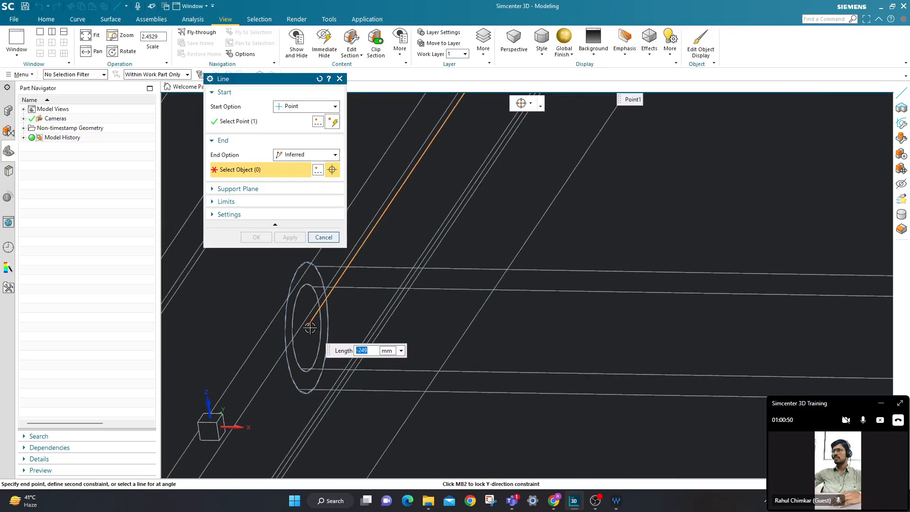
pyautogui.scroll(3, 309, 329)
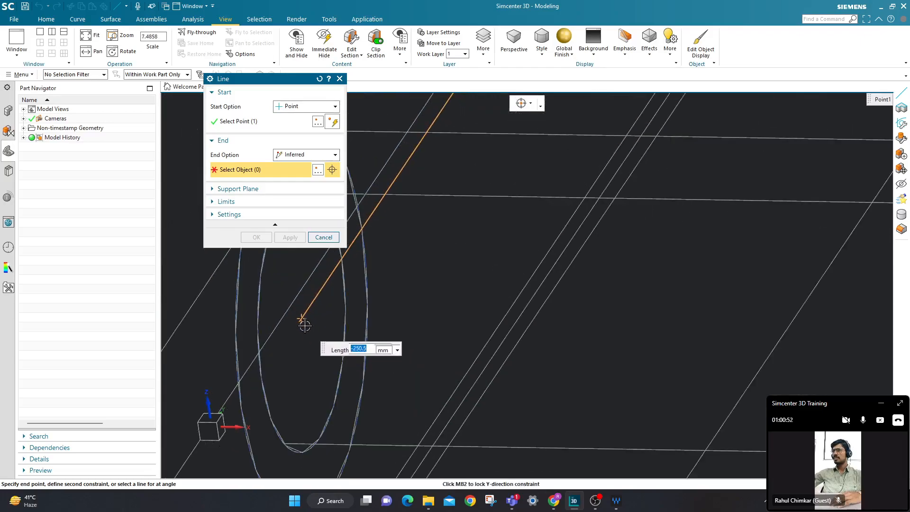
pyautogui.scroll(-3, 292, 332)
pyautogui.scroll(-5, 293, 331)
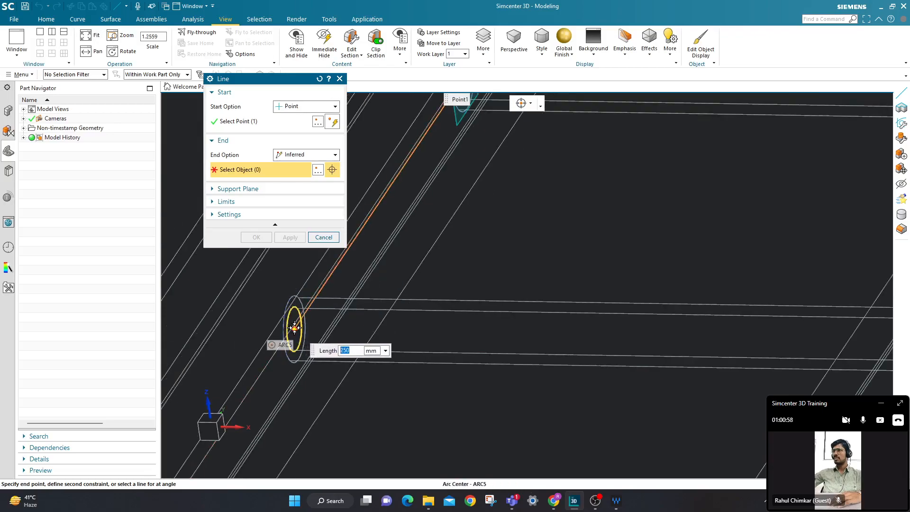
pyautogui.click(295, 330)
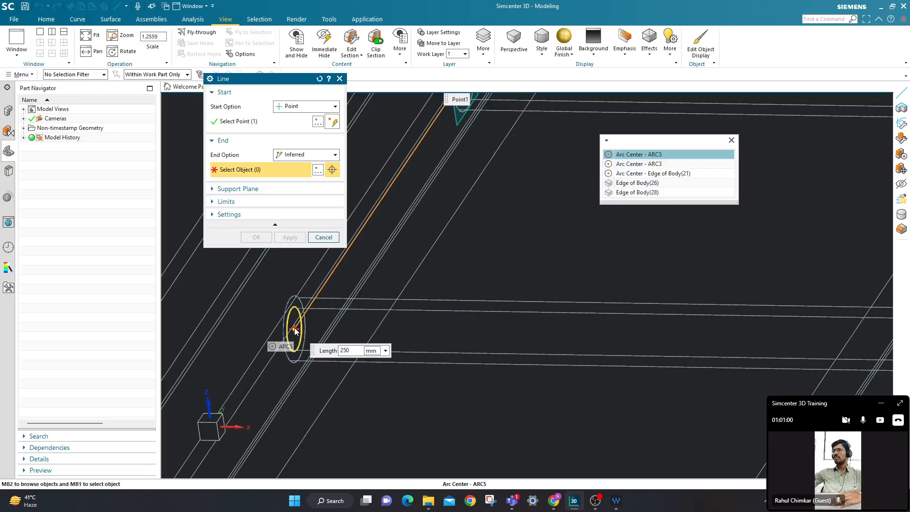
pyautogui.click(662, 155)
pyautogui.scroll(-5, 385, 270)
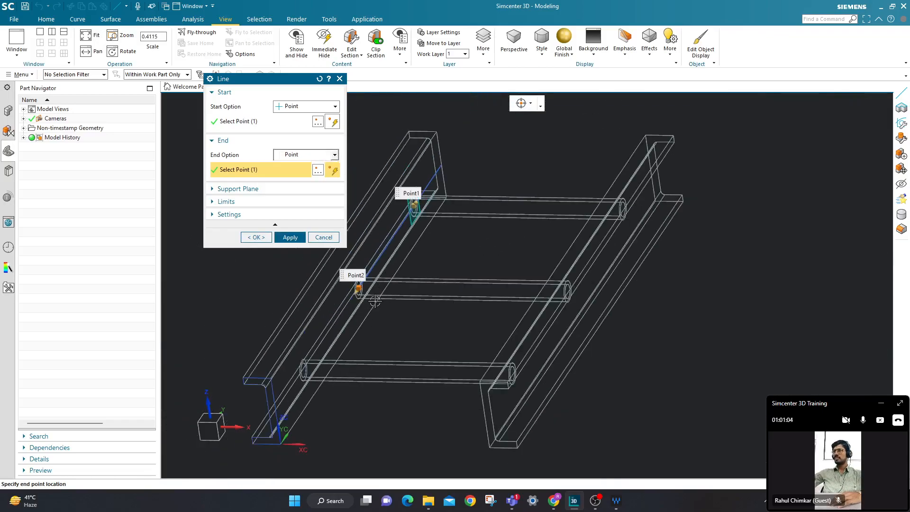
pyautogui.scroll(6, 346, 280)
pyautogui.scroll(6, 346, 271)
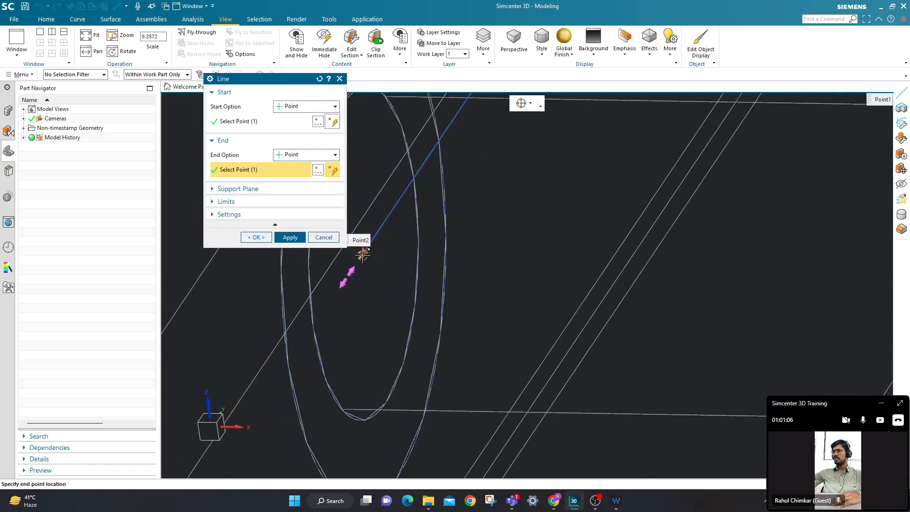
pyautogui.click(290, 237)
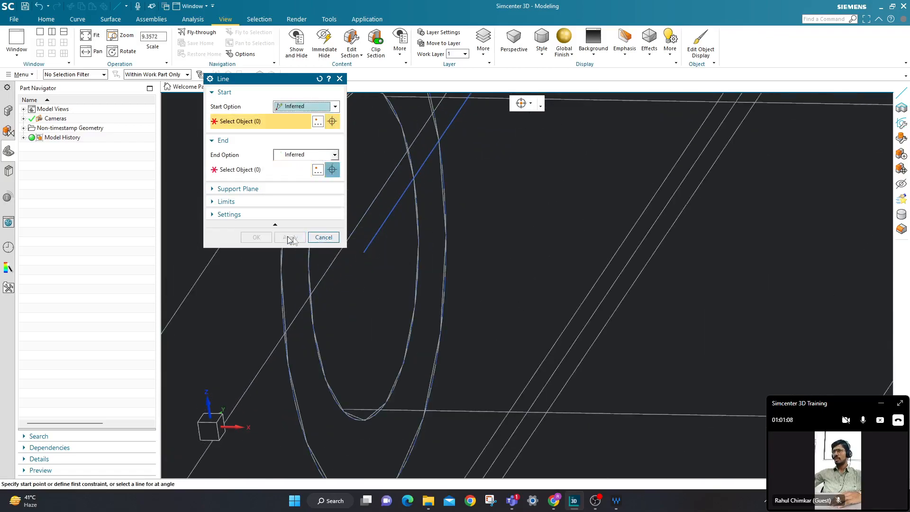
# - Create a line from the middle rung's end-circle center to the end-circle center of the rung nearest the coordinate origin
pyautogui.click(366, 256)
pyautogui.scroll(-5, 368, 255)
pyautogui.scroll(-8, 368, 254)
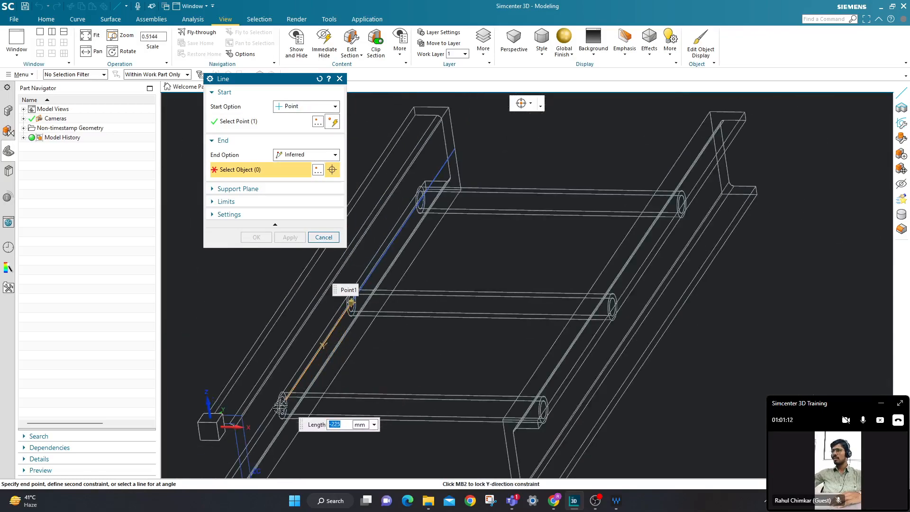
pyautogui.scroll(8, 286, 406)
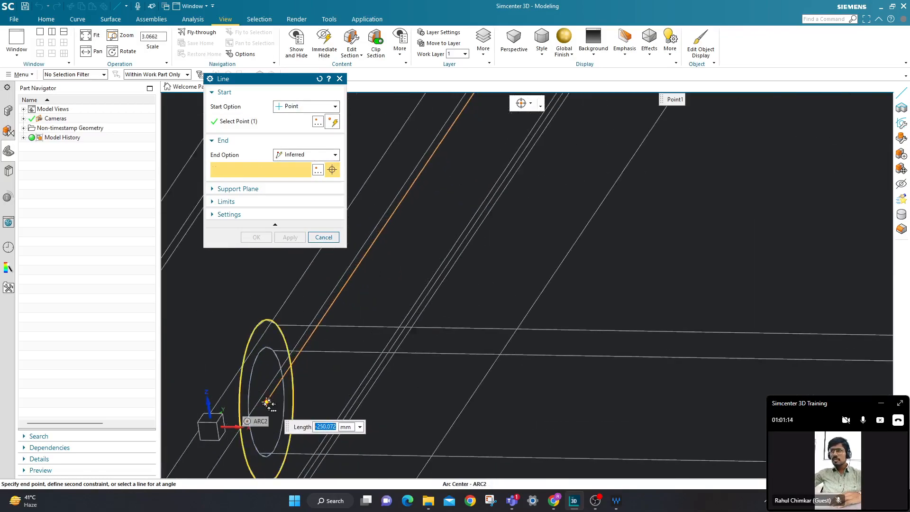
pyautogui.click(269, 402)
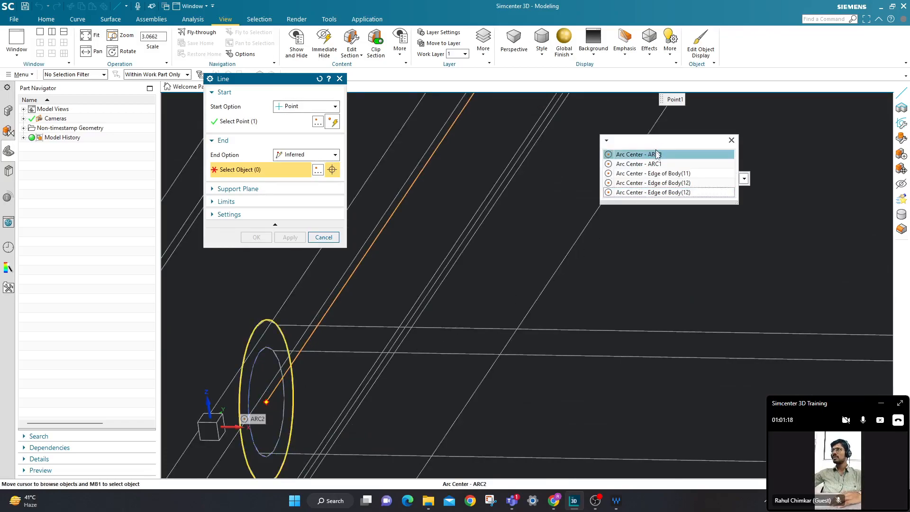
pyautogui.click(658, 154)
pyautogui.click(286, 238)
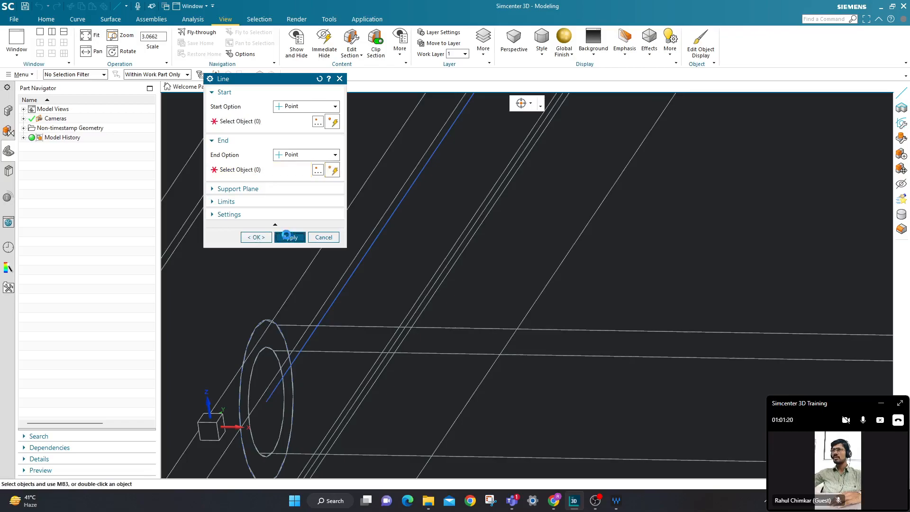
# - Create a line from the last rung's end-circle center to the midpoint of the rail's near vertical end edge beside the coordinate origin
pyautogui.scroll(-5, 350, 269)
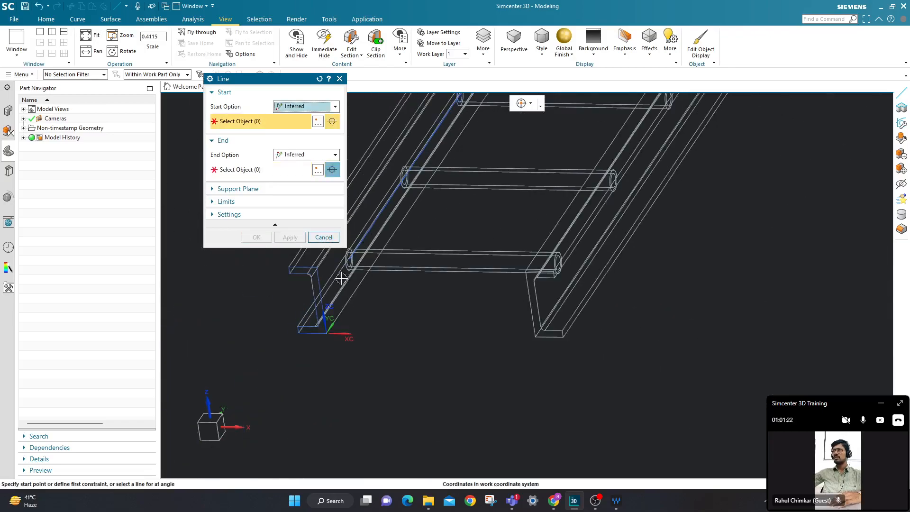
pyautogui.scroll(-3, 349, 269)
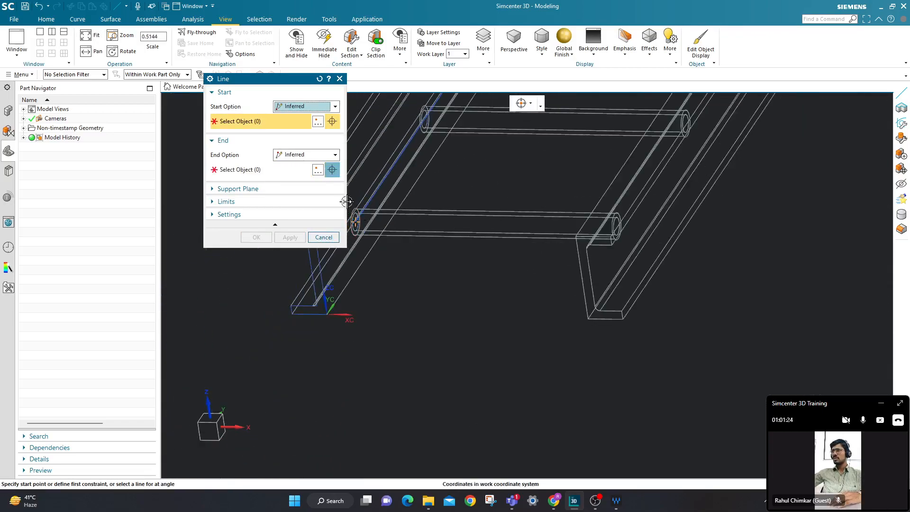
pyautogui.scroll(2, 347, 202)
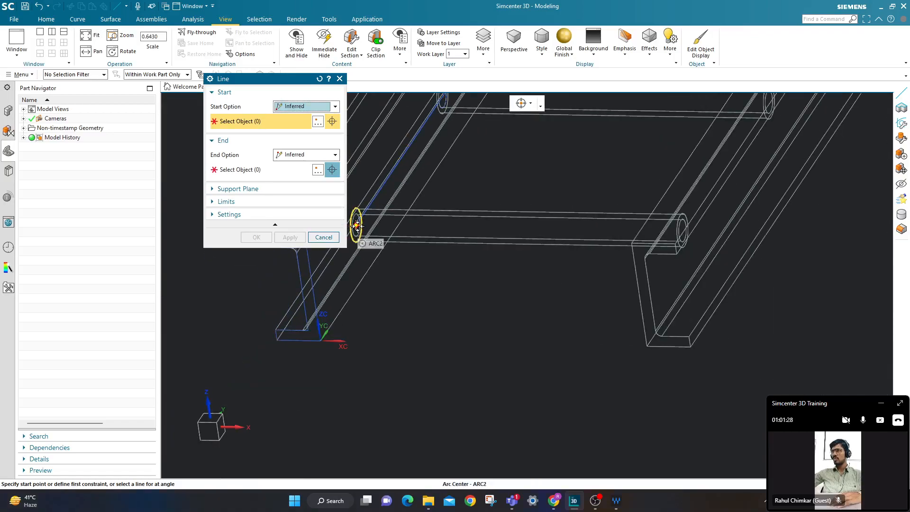
pyautogui.scroll(4, 356, 226)
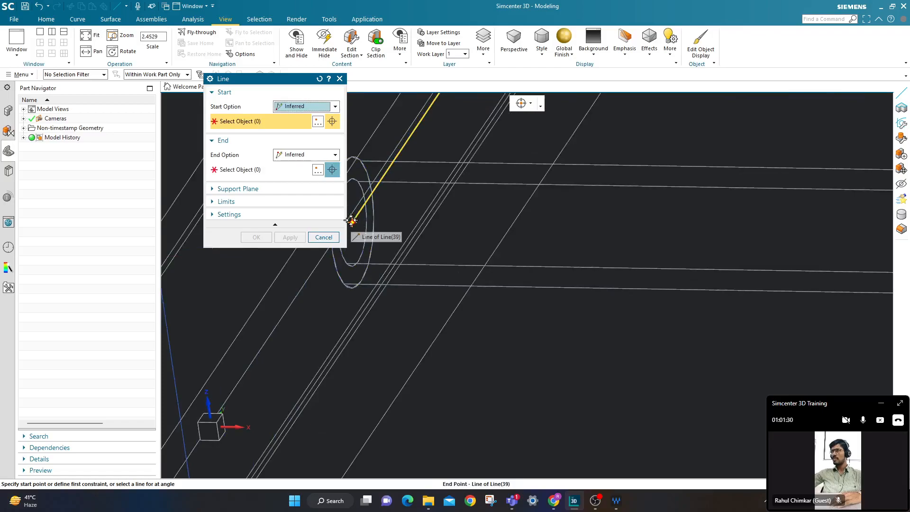
pyautogui.click(351, 220)
pyautogui.scroll(-3, 379, 204)
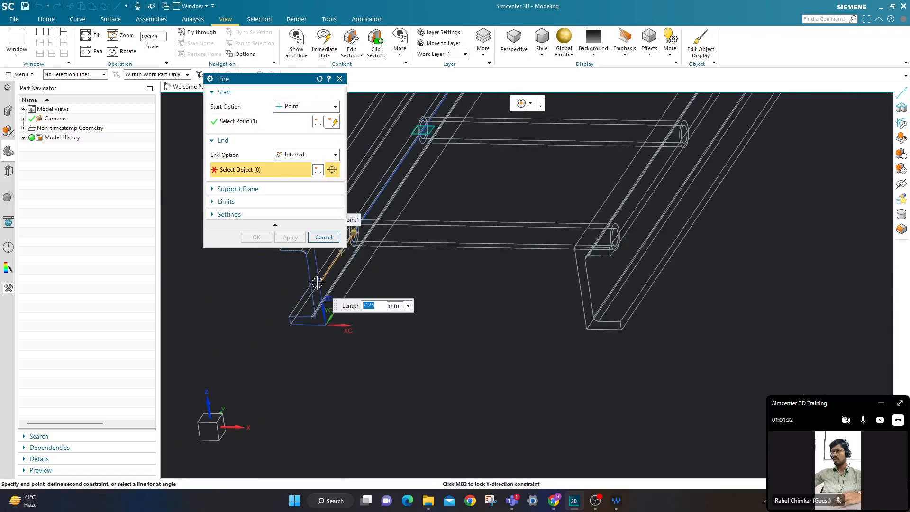
pyautogui.scroll(-3, 327, 277)
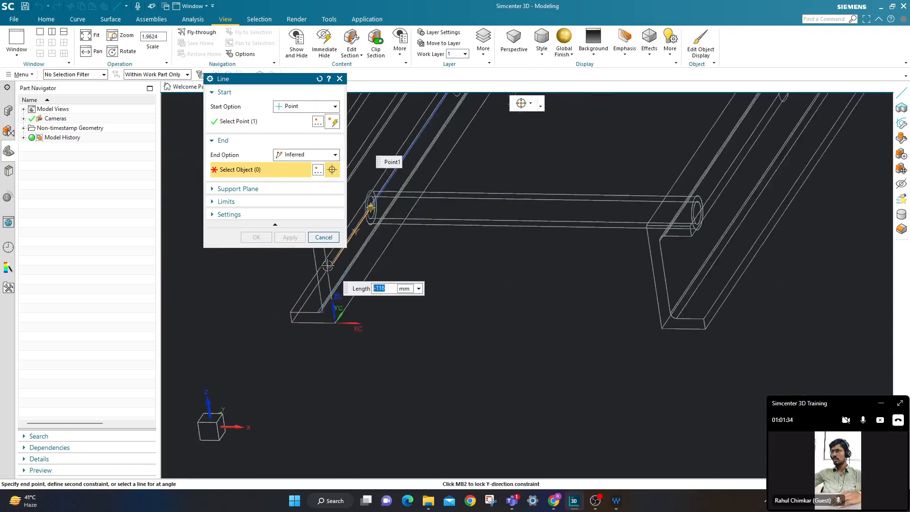
pyautogui.scroll(-3, 337, 271)
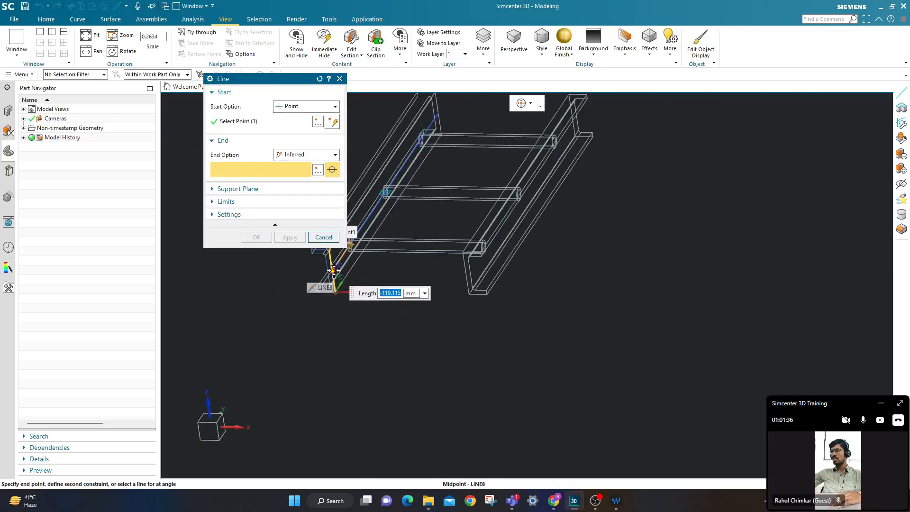
pyautogui.scroll(5, 334, 271)
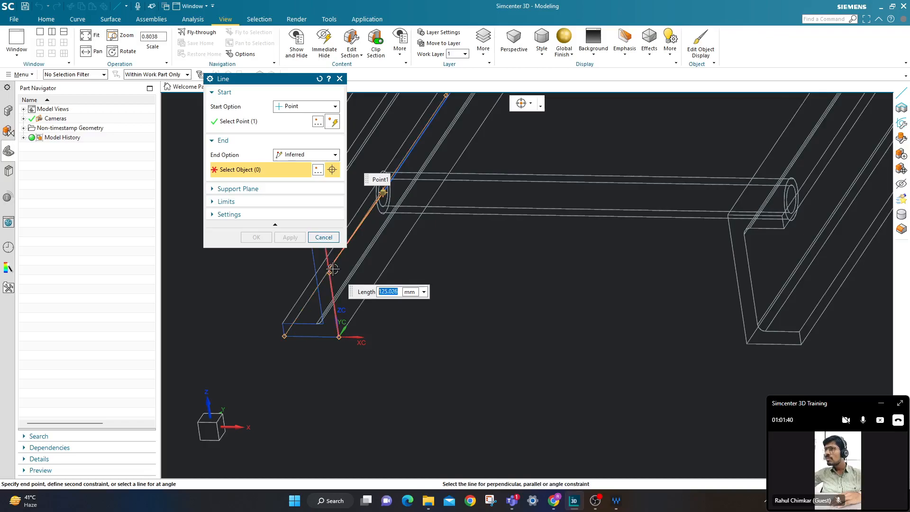
pyautogui.scroll(-7, 331, 263)
pyautogui.moveTo(284, 79); pyautogui.dragTo(146, 87)
pyautogui.scroll(5, 349, 193)
pyautogui.scroll(-3, 334, 323)
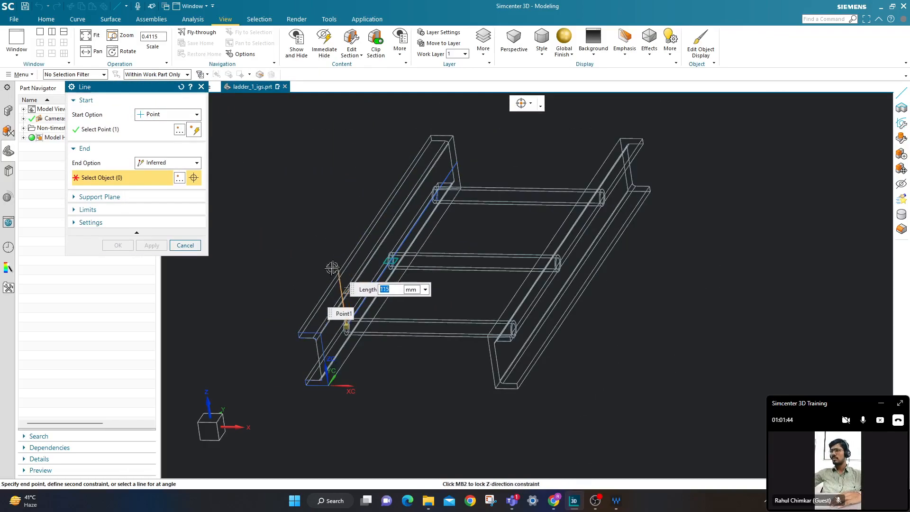
pyautogui.scroll(4, 326, 357)
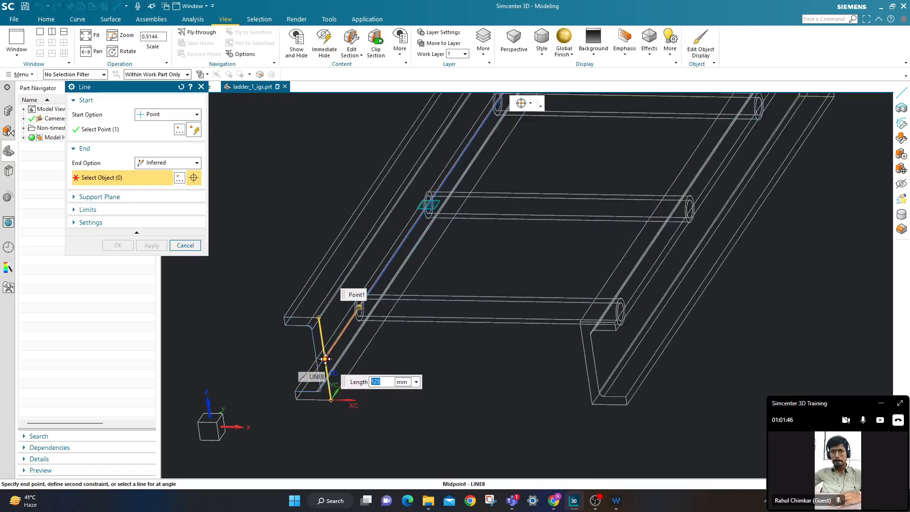
pyautogui.scroll(3, 326, 358)
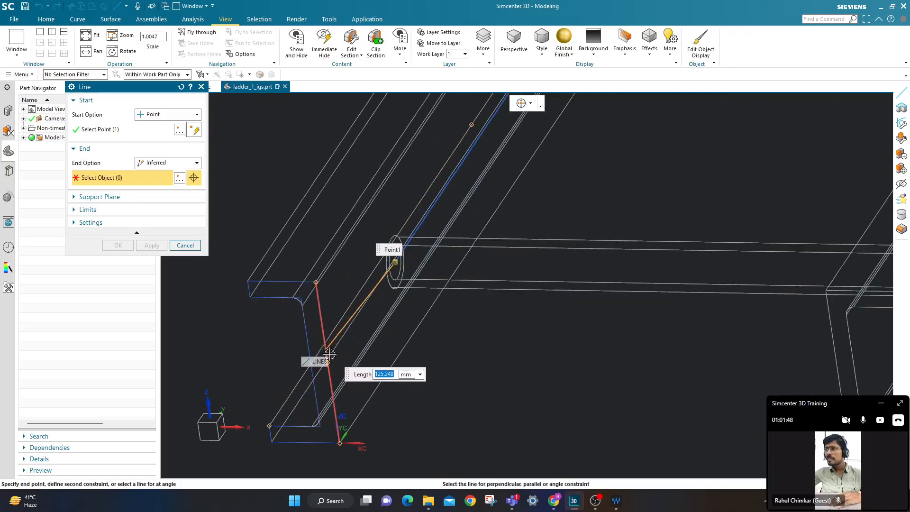
pyautogui.scroll(5, 325, 360)
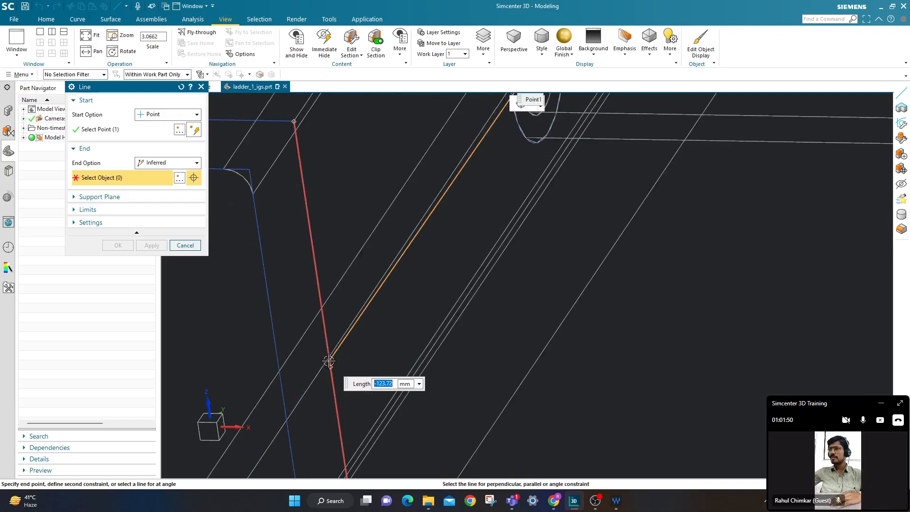
pyautogui.click(329, 365)
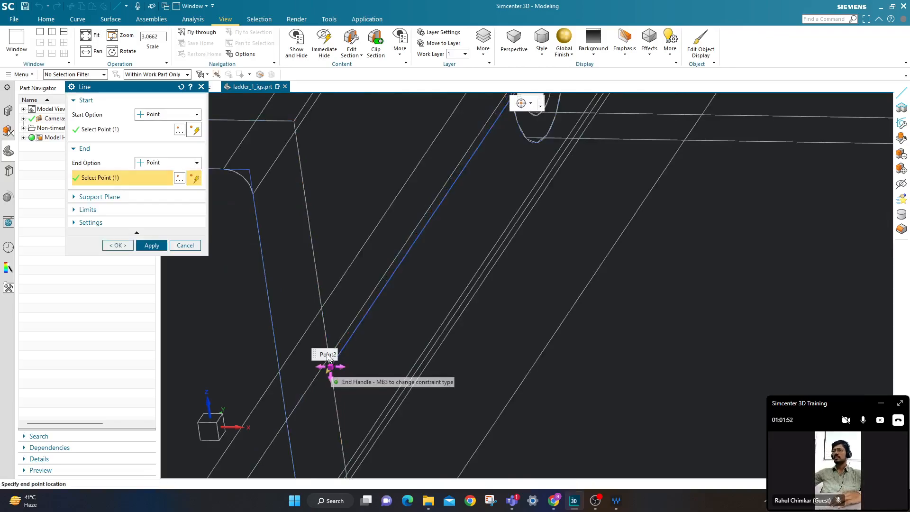
pyautogui.click(152, 246)
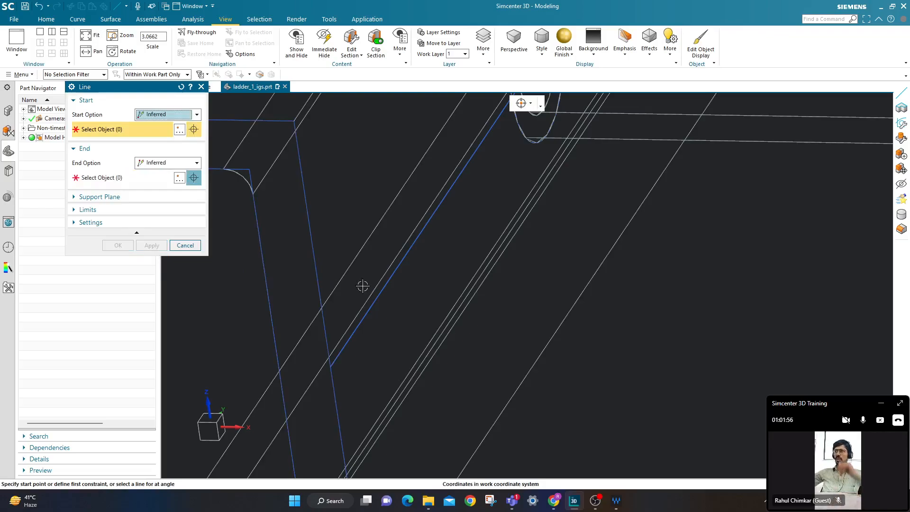
# - Examine the line segments along the first rail and the rung ends at the opposite rail from several angles
pyautogui.scroll(-12, 363, 286)
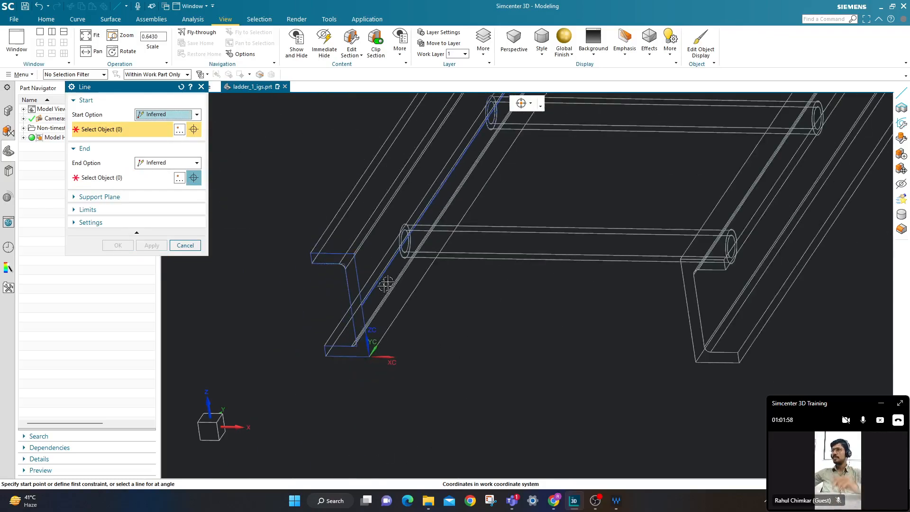
pyautogui.scroll(5, 474, 332)
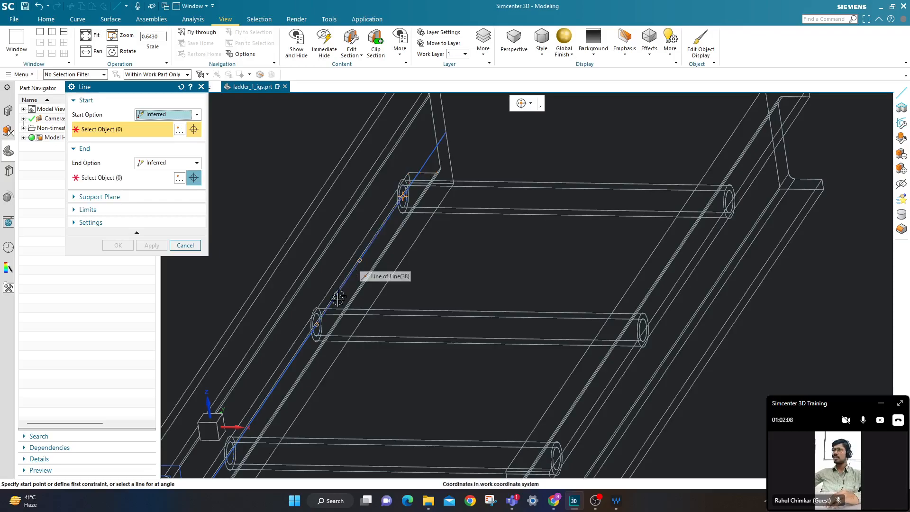
pyautogui.scroll(-3, 645, 162)
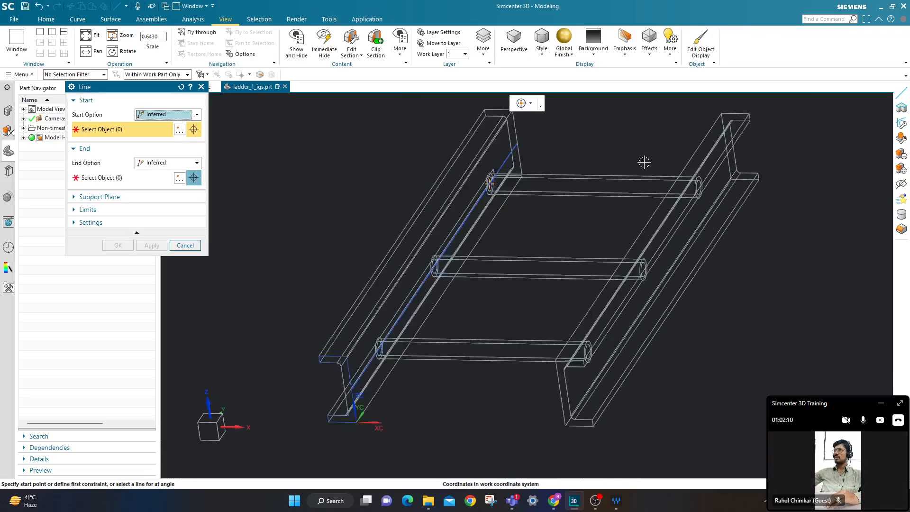
pyautogui.scroll(4, 714, 126)
pyautogui.moveTo(528, 166); pyautogui.dragTo(557, 172, button='middle')
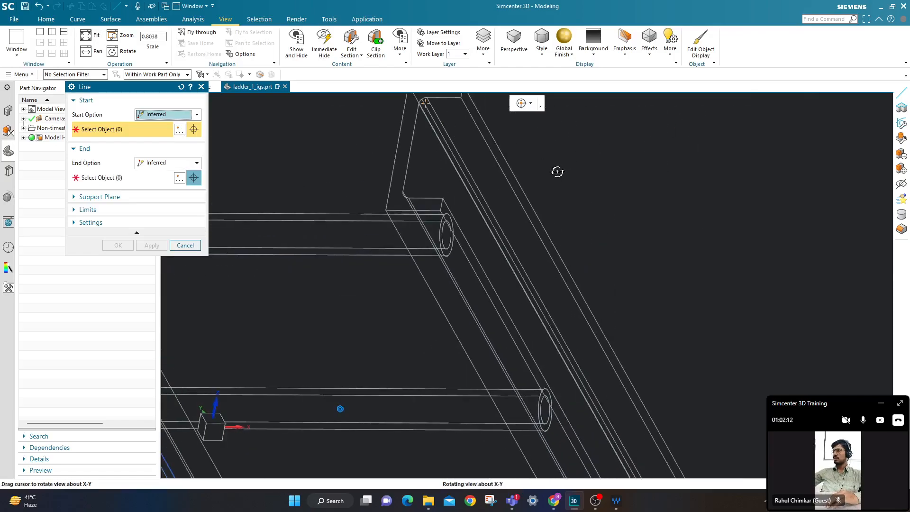
pyautogui.scroll(-4, 442, 164)
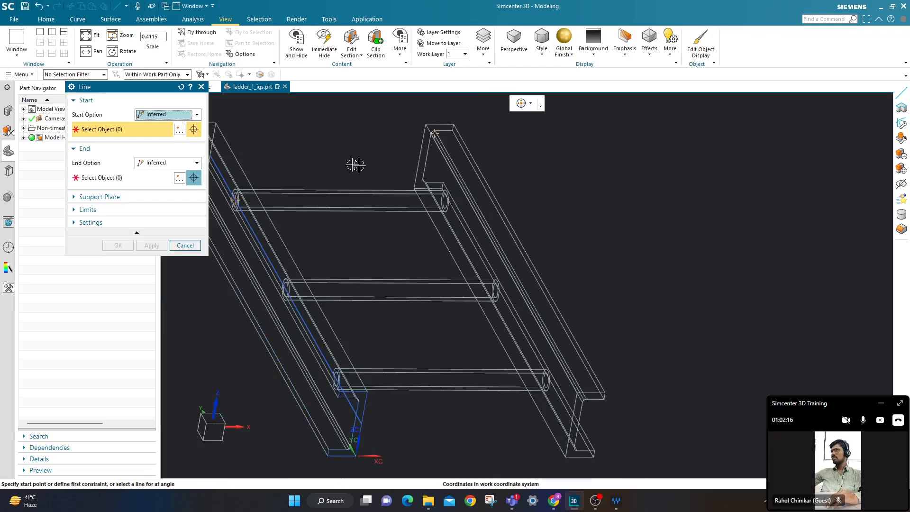
pyautogui.moveTo(340, 154); pyautogui.dragTo(371, 150, button='middle')
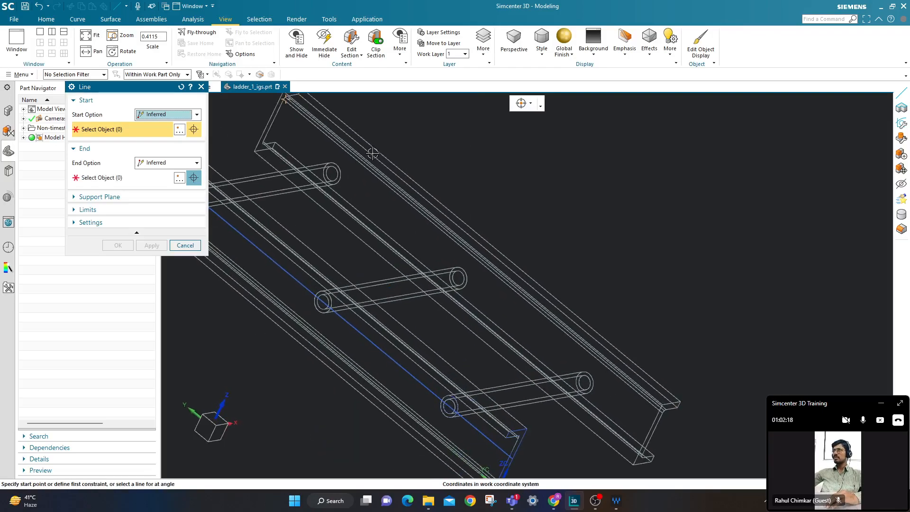
# - Create a line from the midpoint of the opposite rail's far vertical end edge to the far rung's end-circle center on that rail
pyautogui.scroll(3, 332, 144)
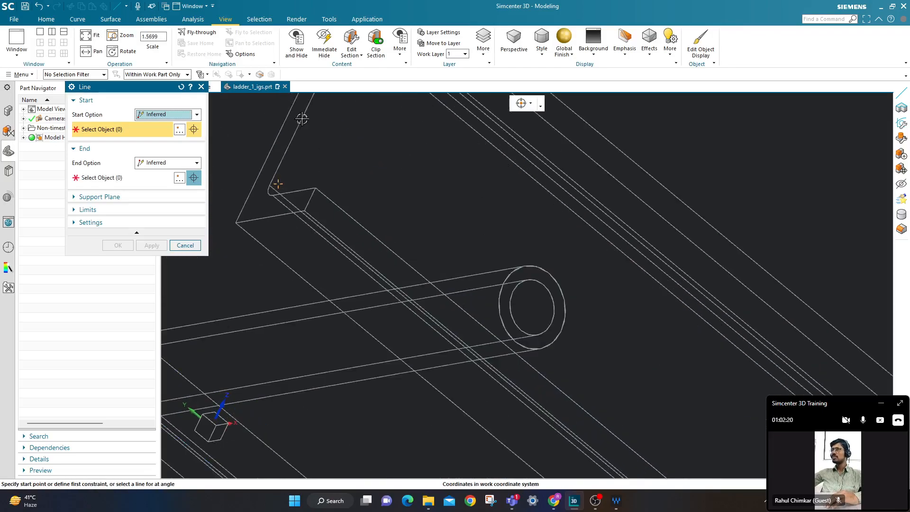
pyautogui.scroll(-2, 328, 135)
pyautogui.scroll(7, 327, 135)
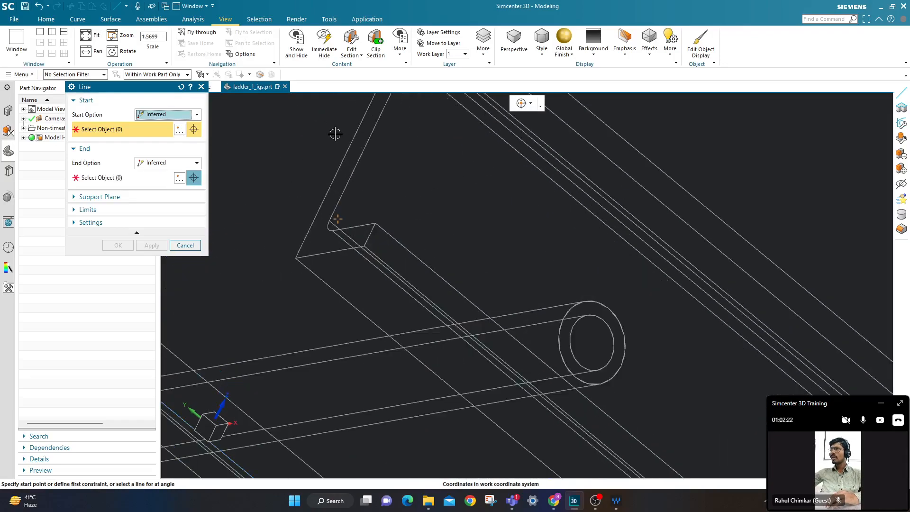
pyautogui.click(355, 140)
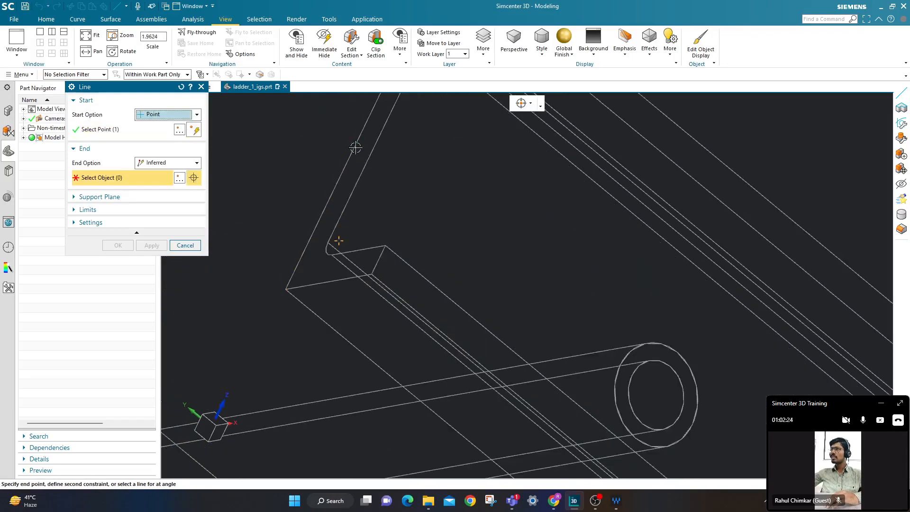
pyautogui.scroll(-5, 394, 182)
pyautogui.click(458, 240)
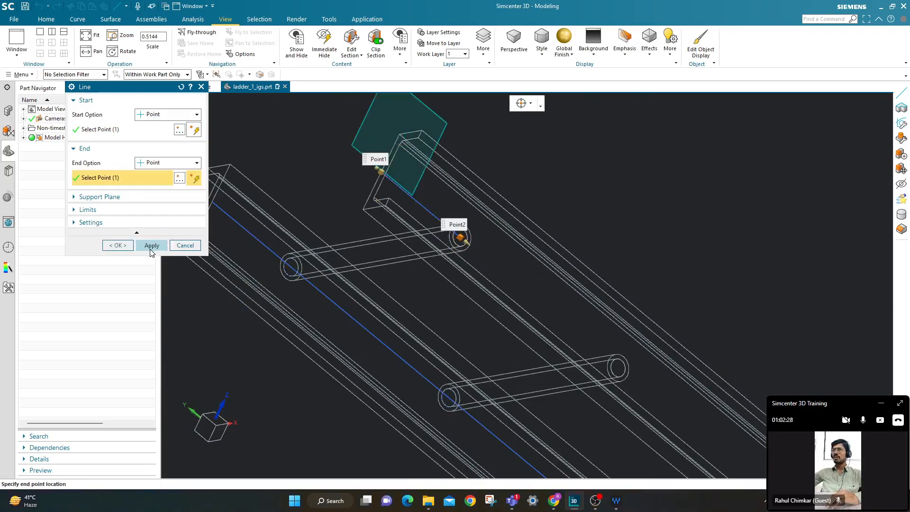
pyautogui.click(150, 245)
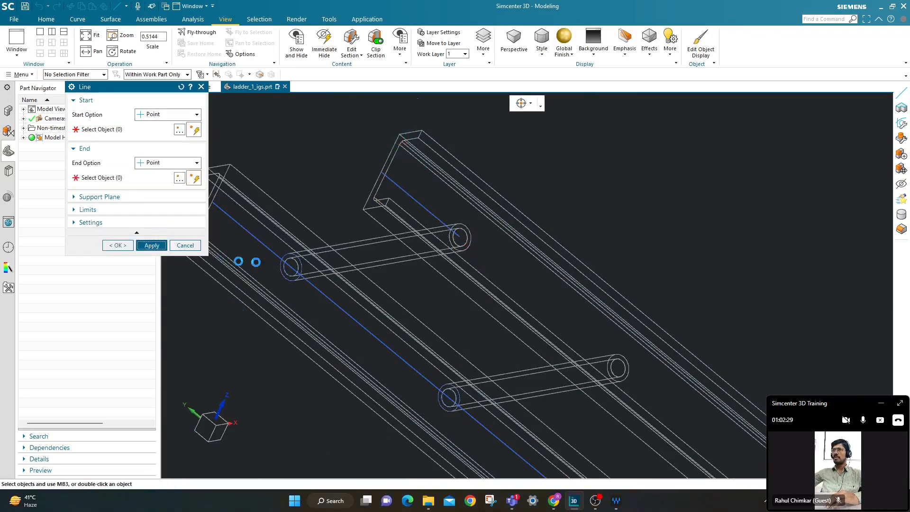
# - Create a line along the opposite rail from the far rung's end-circle center to the middle rung's end-circle center
pyautogui.click(460, 237)
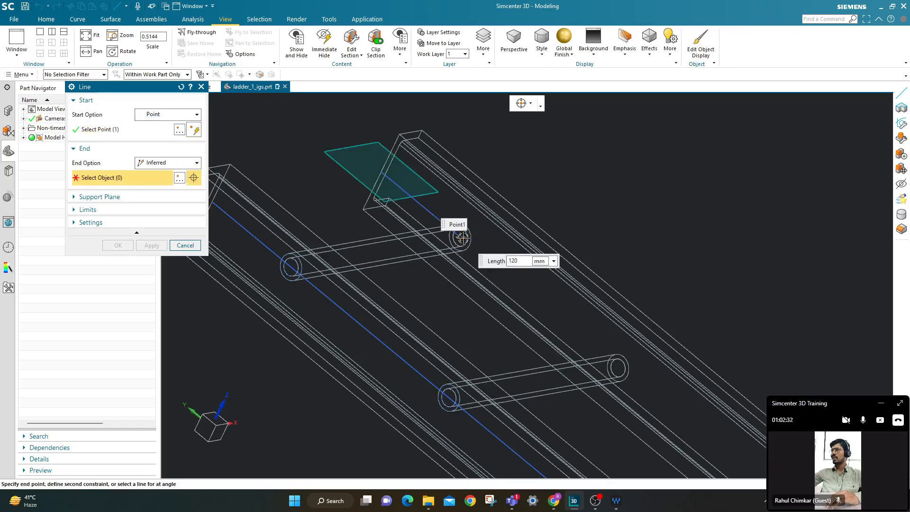
pyautogui.scroll(3, 589, 364)
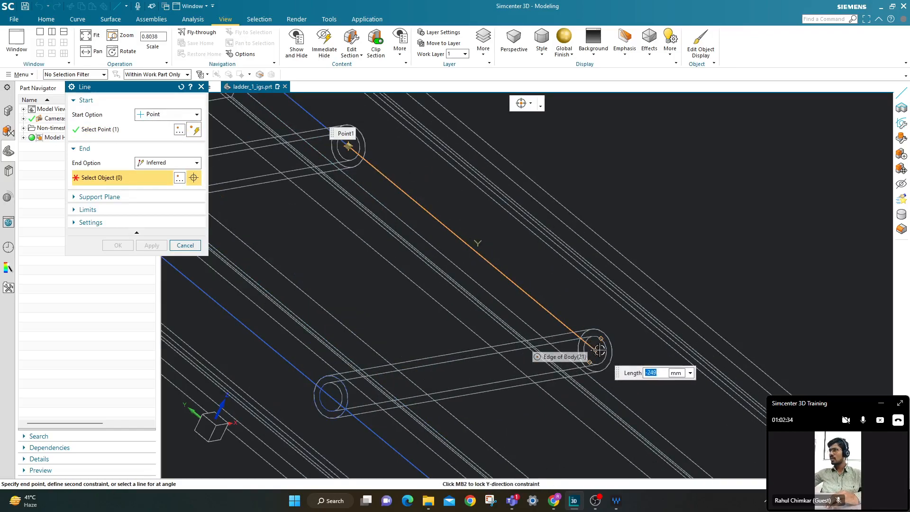
pyautogui.click(598, 350)
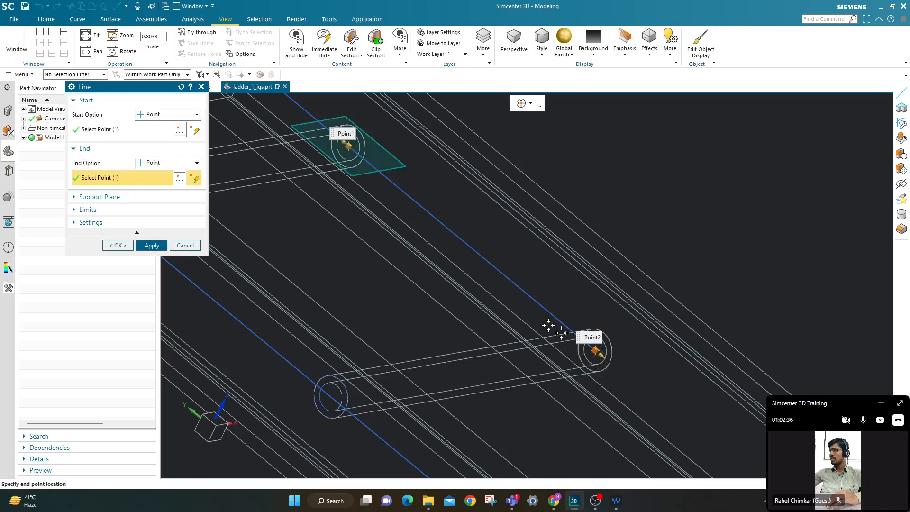
pyautogui.click(151, 245)
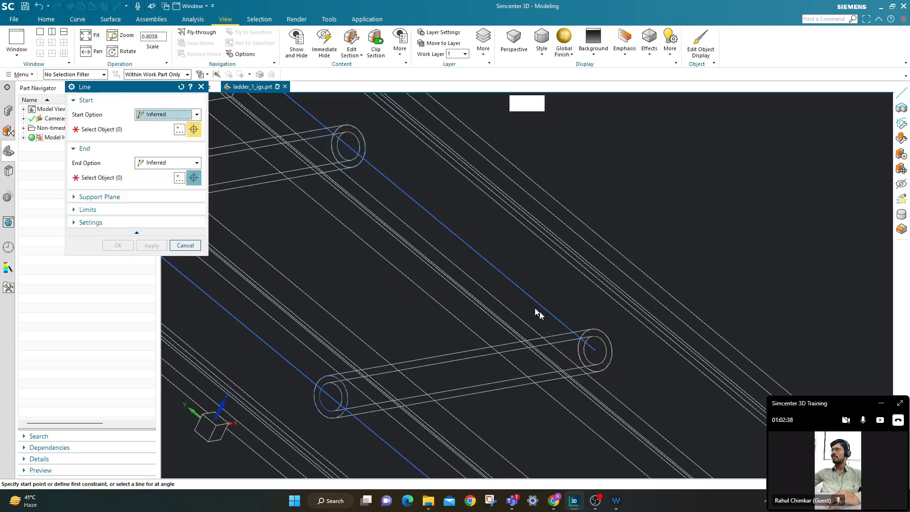
# - Create a line along the opposite rail from the middle rung's end-circle center to the near rung's end-circle center
pyautogui.scroll(2, 596, 352)
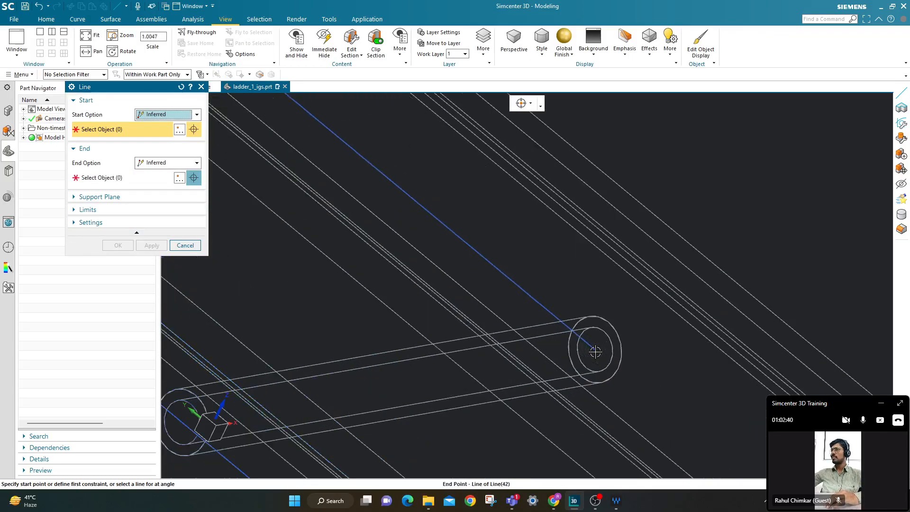
pyautogui.click(594, 350)
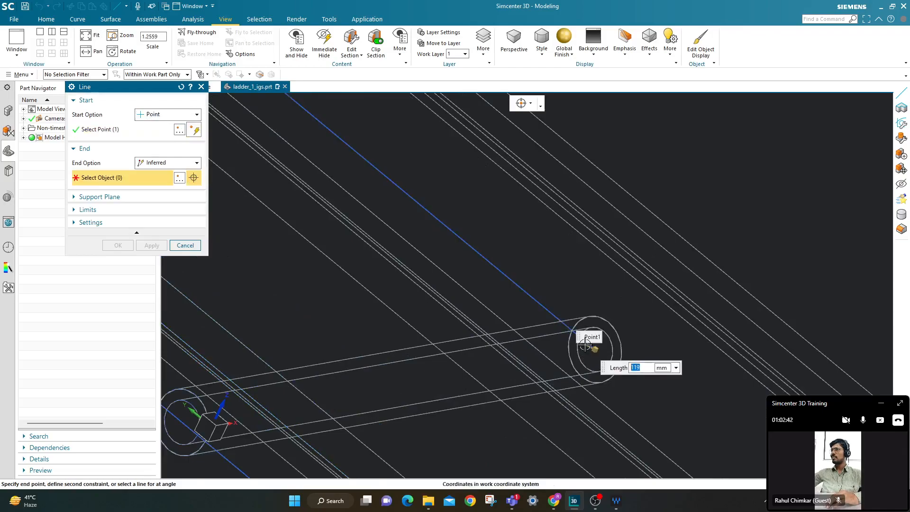
pyautogui.scroll(-5, 591, 337)
pyautogui.scroll(2, 629, 381)
pyautogui.scroll(3, 629, 381)
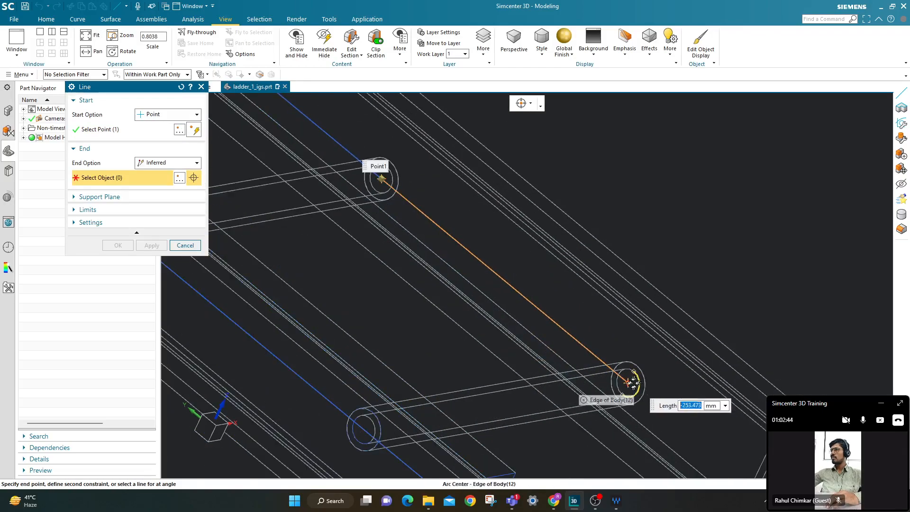
pyautogui.click(628, 384)
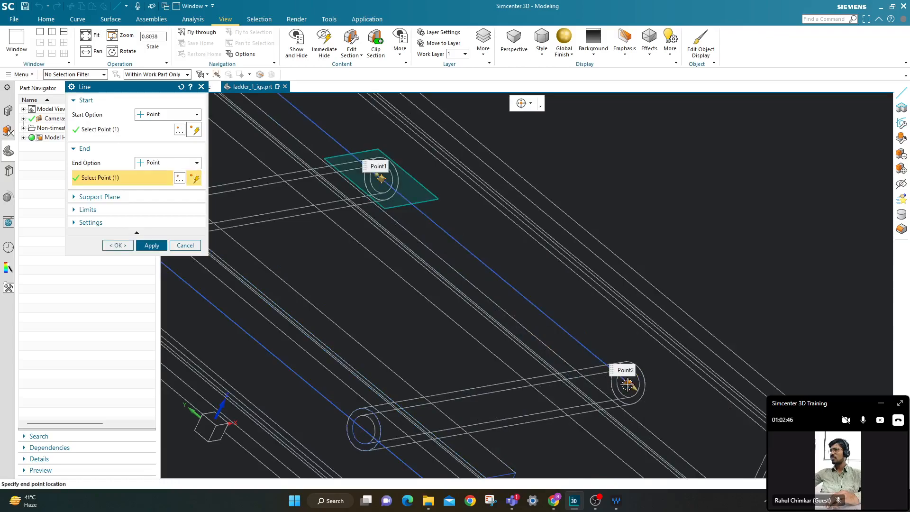
pyautogui.click(148, 246)
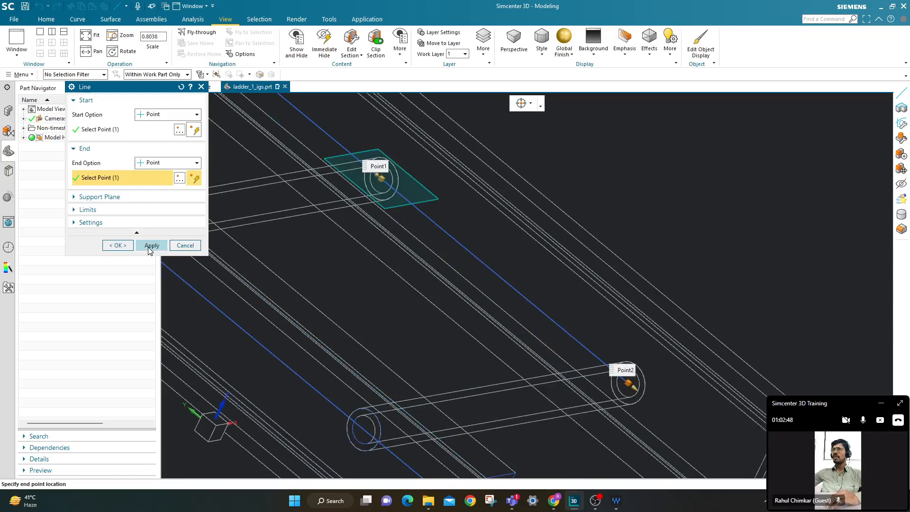
# - Create a line from the near rung's end-circle center to the midpoint of the opposite rail's near vertical end edge
pyautogui.click(625, 381)
pyautogui.scroll(-4, 616, 375)
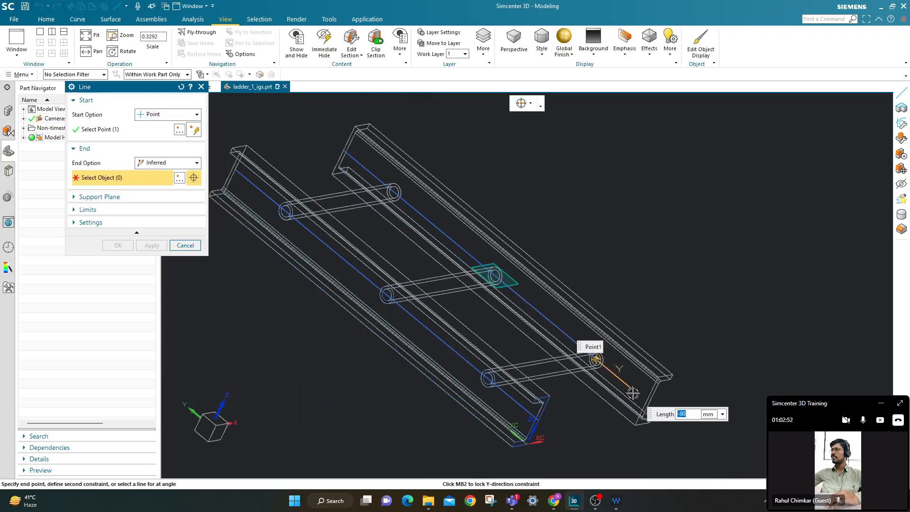
pyautogui.scroll(6, 653, 406)
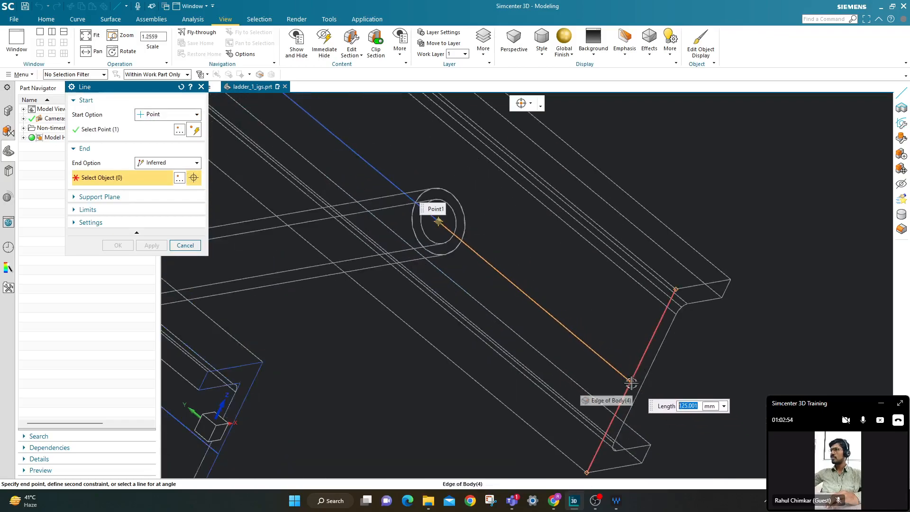
pyautogui.click(632, 382)
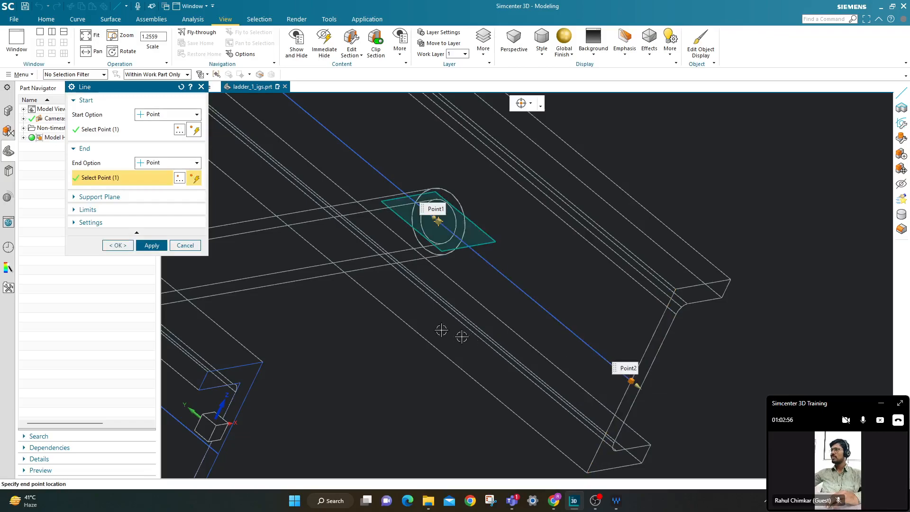
pyautogui.click(151, 245)
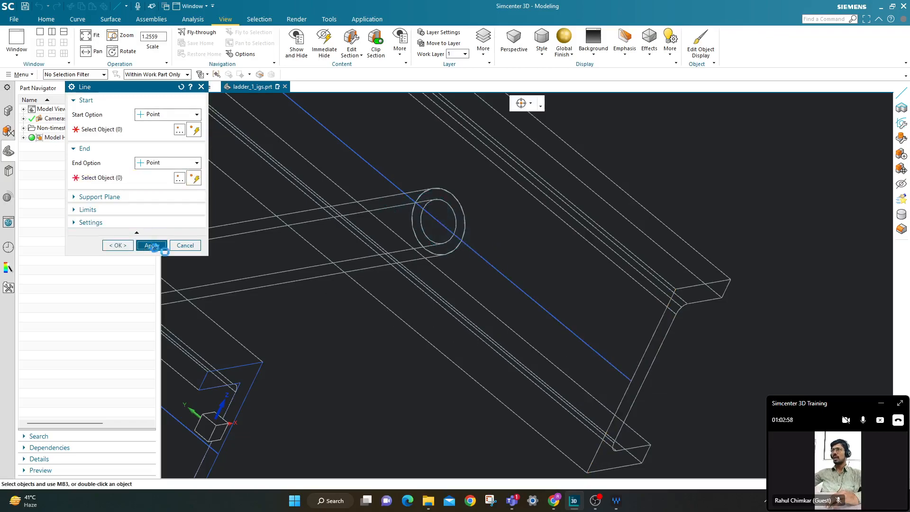
# - Create a centerline through the far rung by joining the centers of its two end circles
pyautogui.scroll(-8, 455, 335)
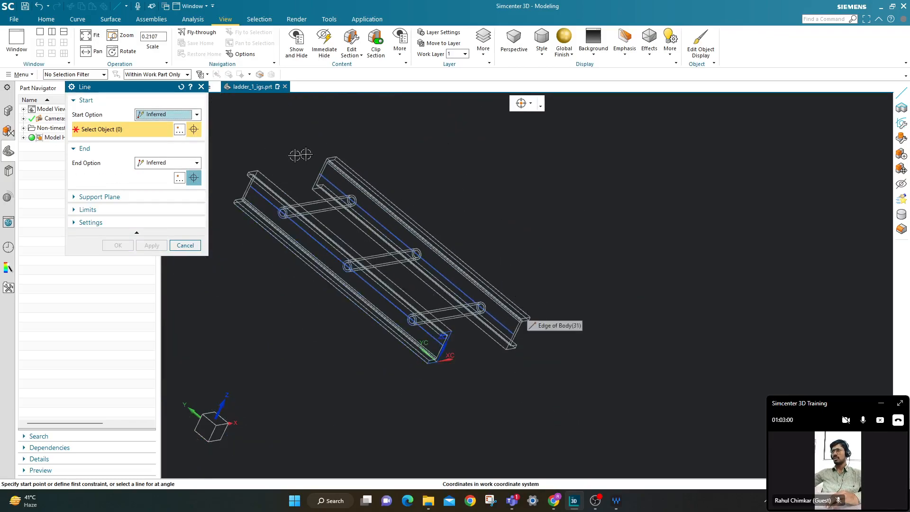
pyautogui.scroll(4, 295, 186)
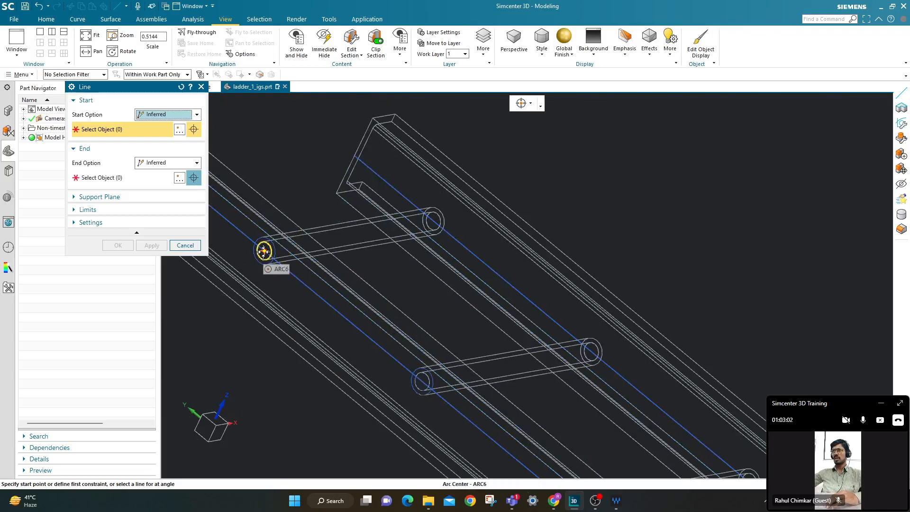
pyautogui.click(263, 251)
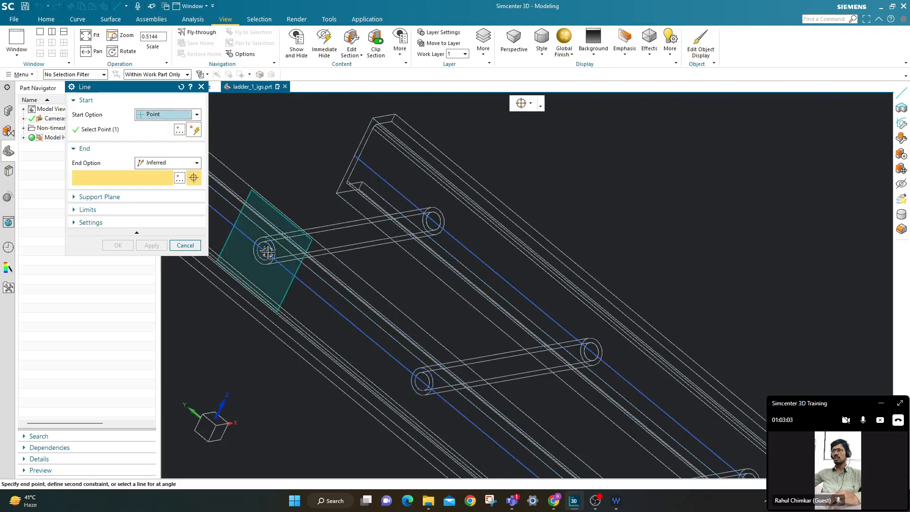
pyautogui.click(433, 220)
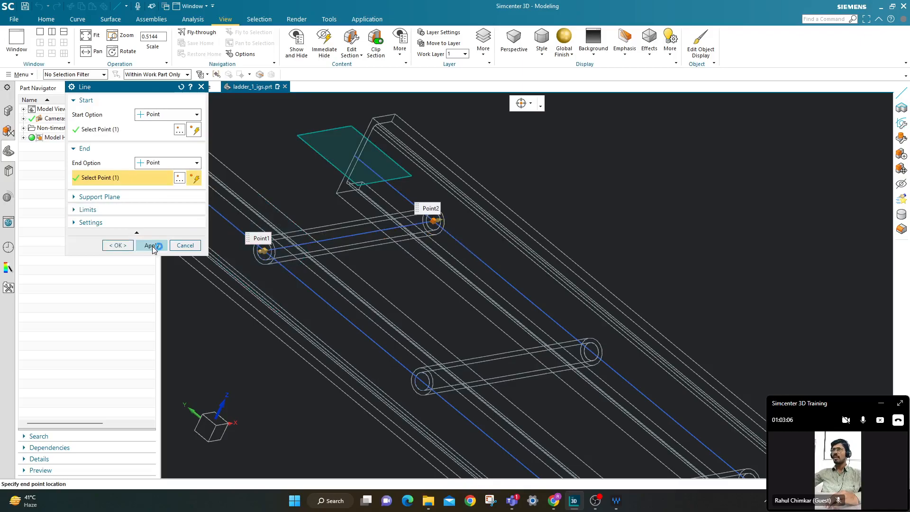
pyautogui.click(152, 246)
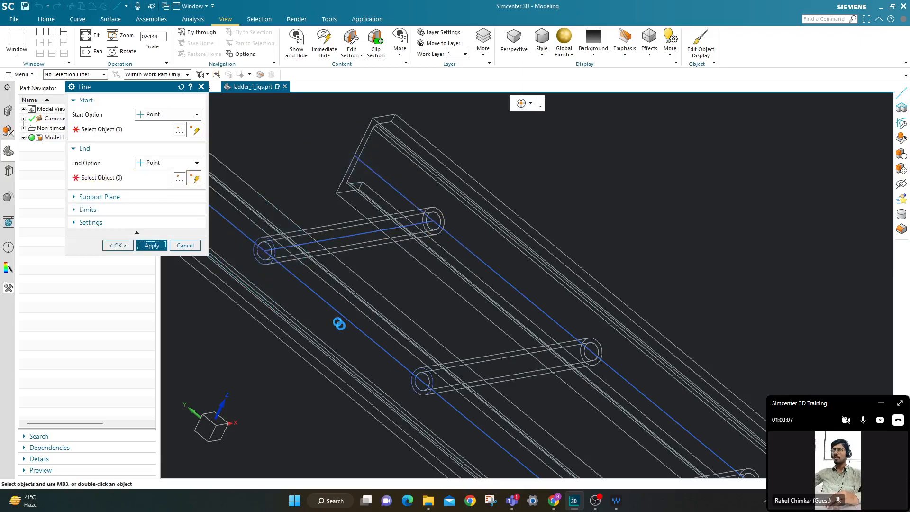
# - Create a centerline through the middle rung by joining the centers of its two end circles
pyautogui.click(423, 381)
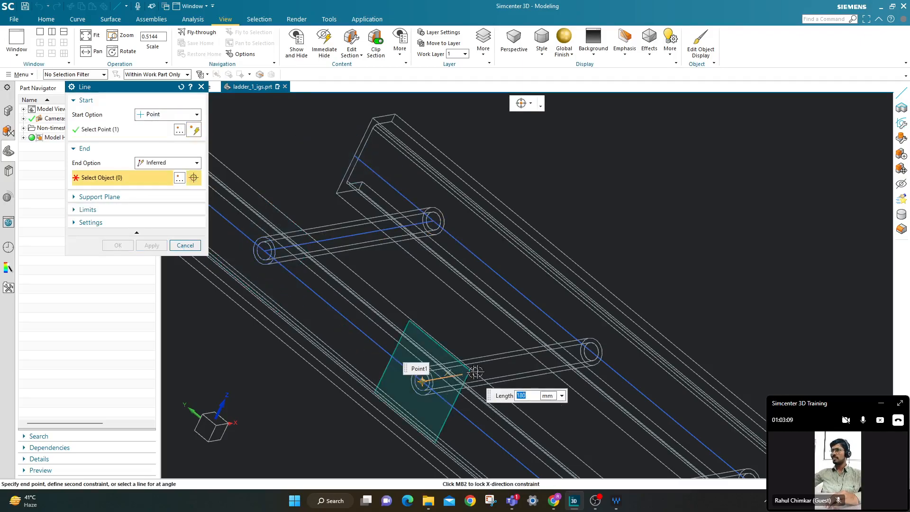
pyautogui.click(588, 351)
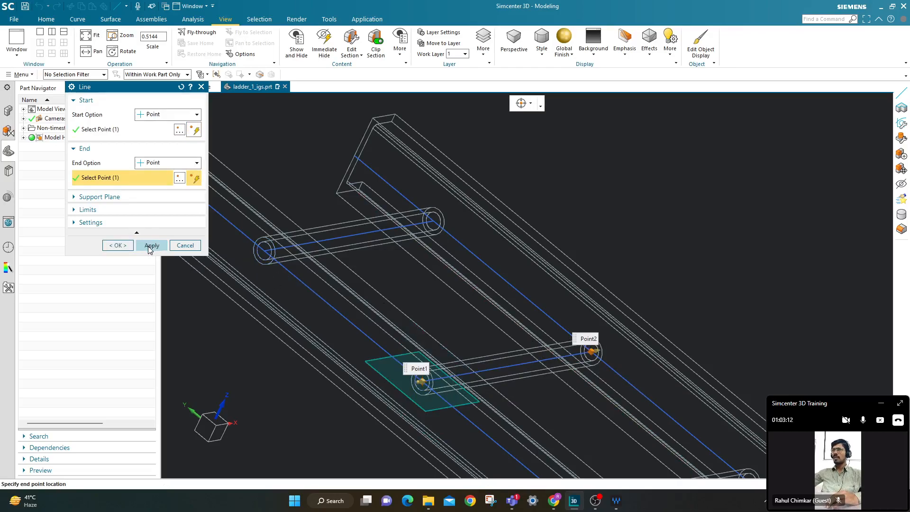
pyautogui.click(152, 245)
# - Create a centerline through the rung nearest the coordinate origin between its two end-circle centers, and end the Line command
pyautogui.scroll(-5, 480, 333)
pyautogui.scroll(5, 479, 333)
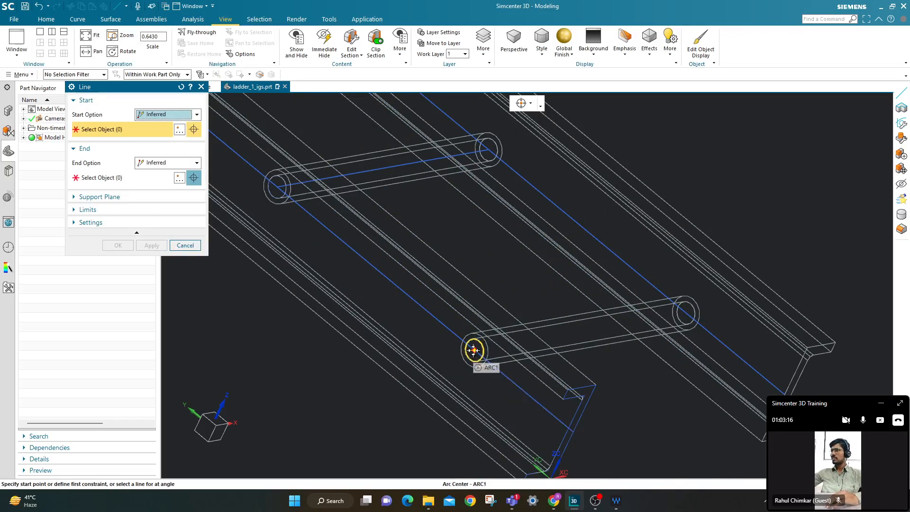
pyautogui.click(473, 350)
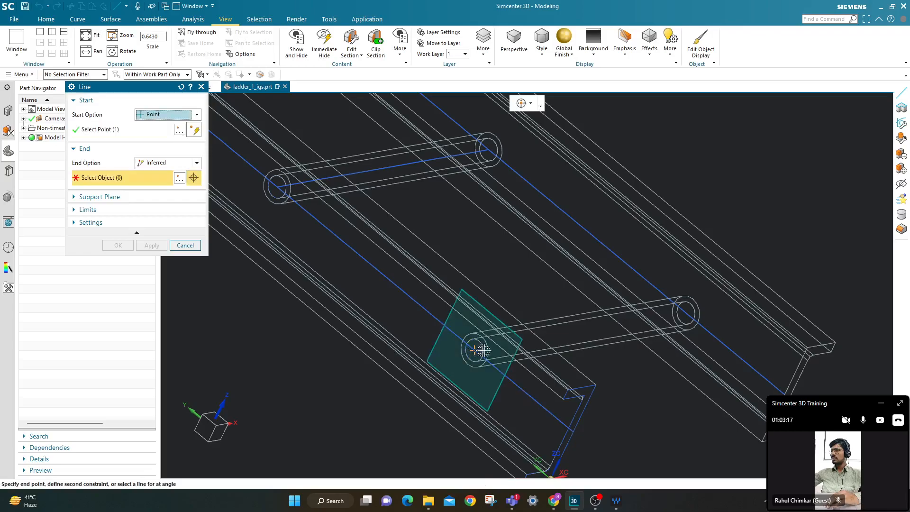
pyautogui.click(686, 312)
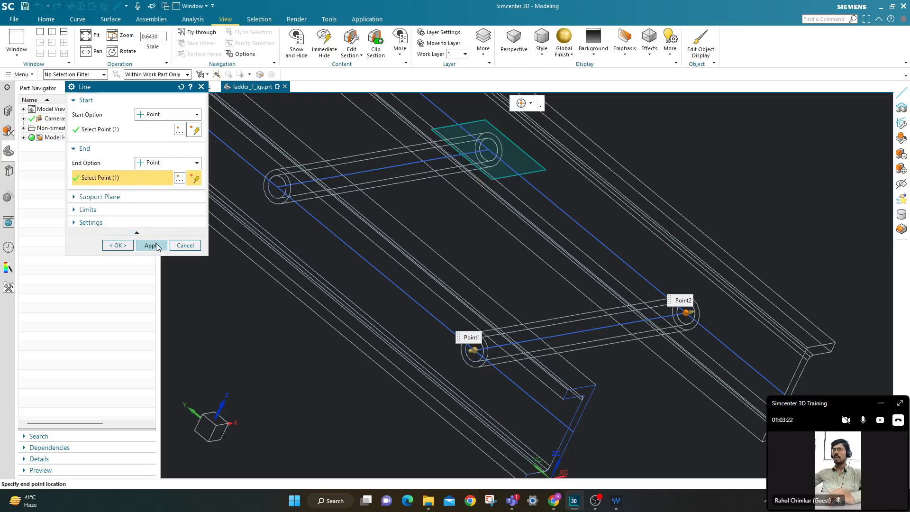
pyautogui.click(151, 246)
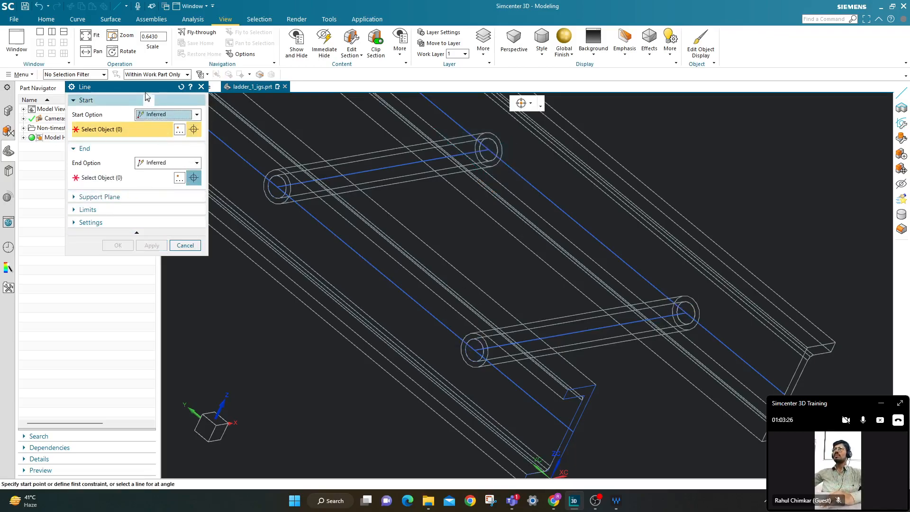
pyautogui.moveTo(145, 89); pyautogui.dragTo(187, 150)
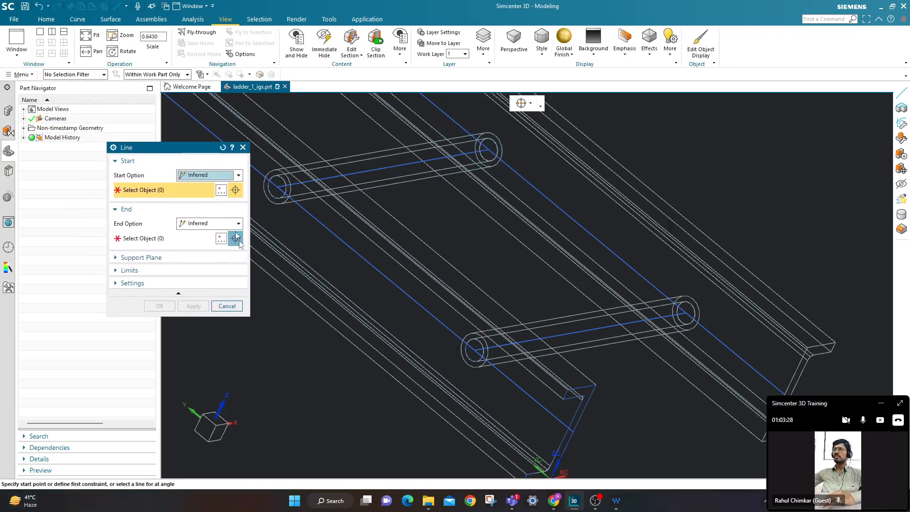
pyautogui.click(226, 306)
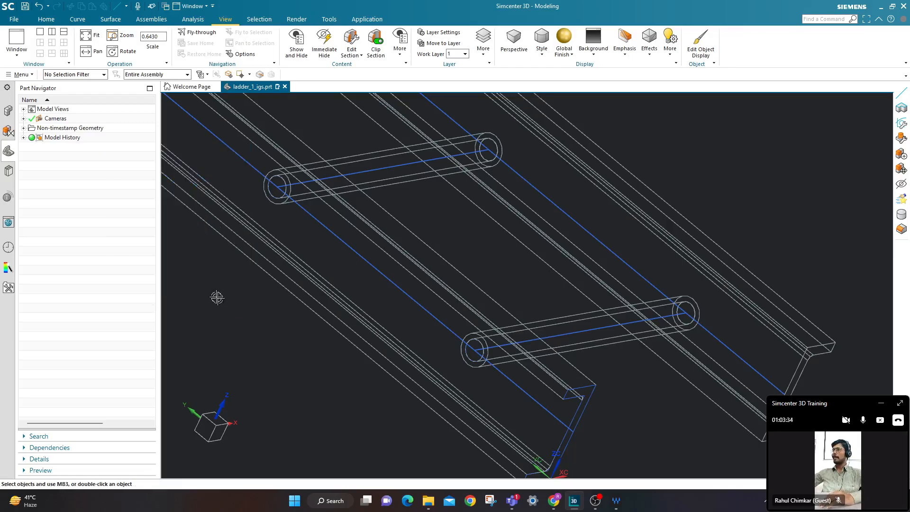
# - Switch the ladder part from Modeling to the Pre/Post application
pyautogui.scroll(-6, 286, 140)
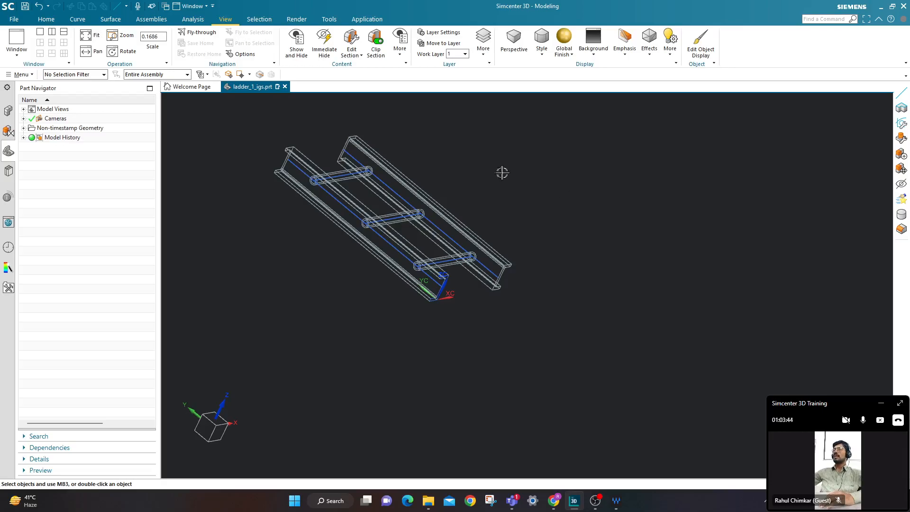
pyautogui.click(46, 19)
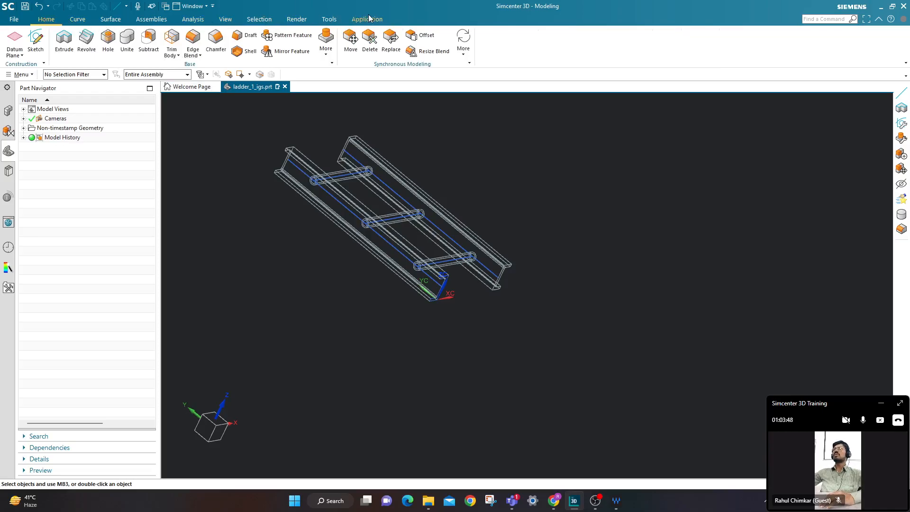
pyautogui.click(368, 20)
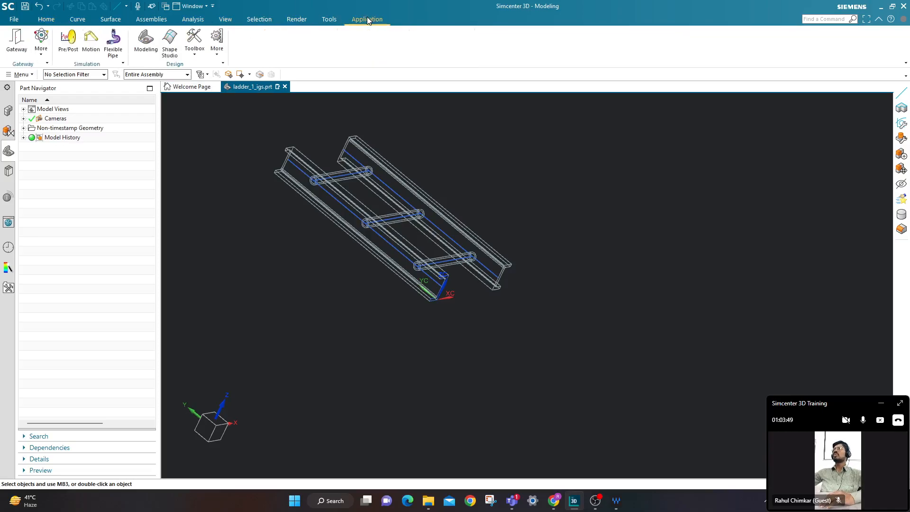
pyautogui.click(68, 45)
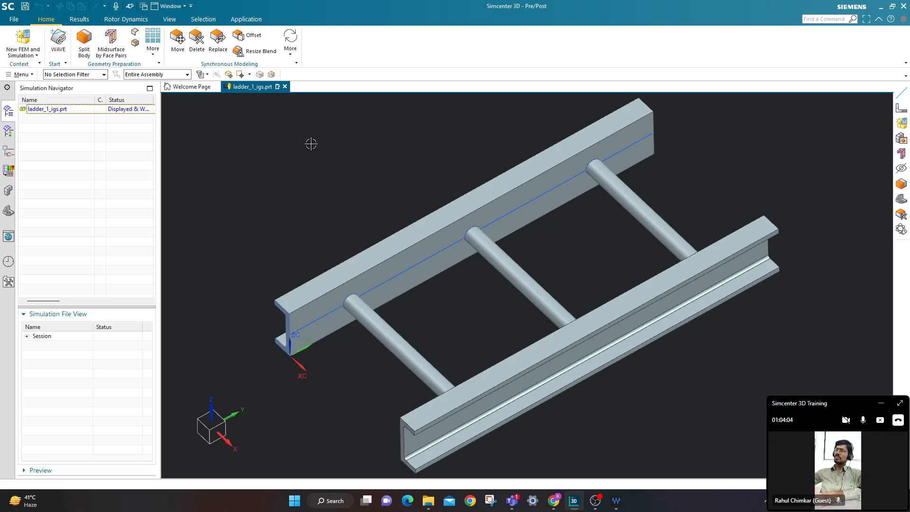
# - Examine the ladder's rails, rungs and centerline curves from several angles
pyautogui.click(37, 56)
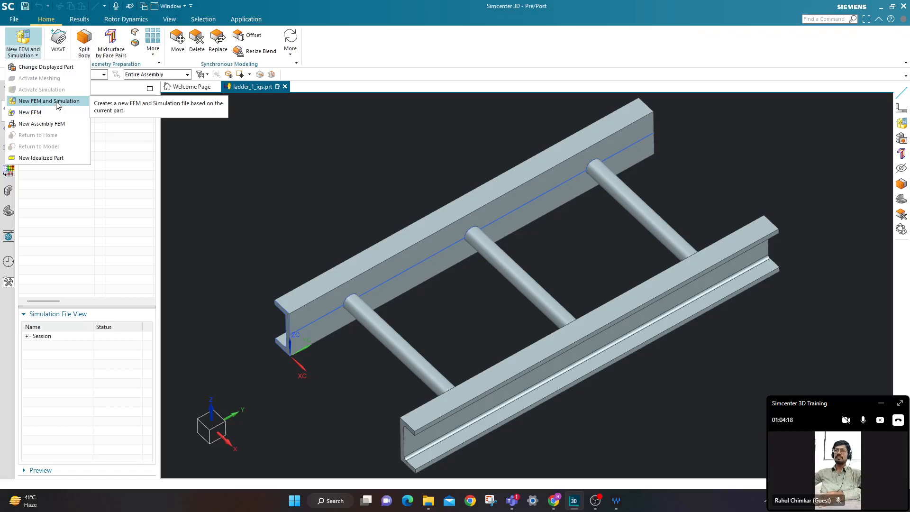
pyautogui.moveTo(399, 163); pyautogui.dragTo(420, 189, button='middle')
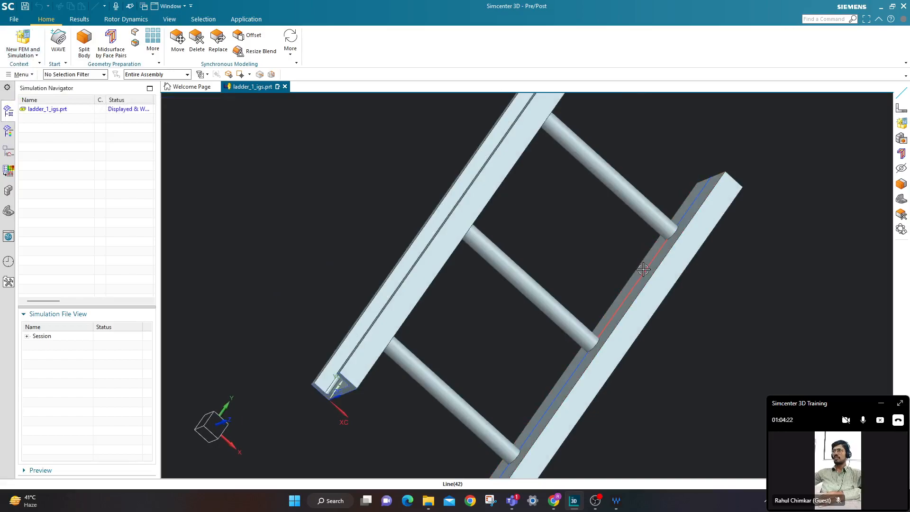
pyautogui.moveTo(593, 238); pyautogui.dragTo(545, 208, button='middle')
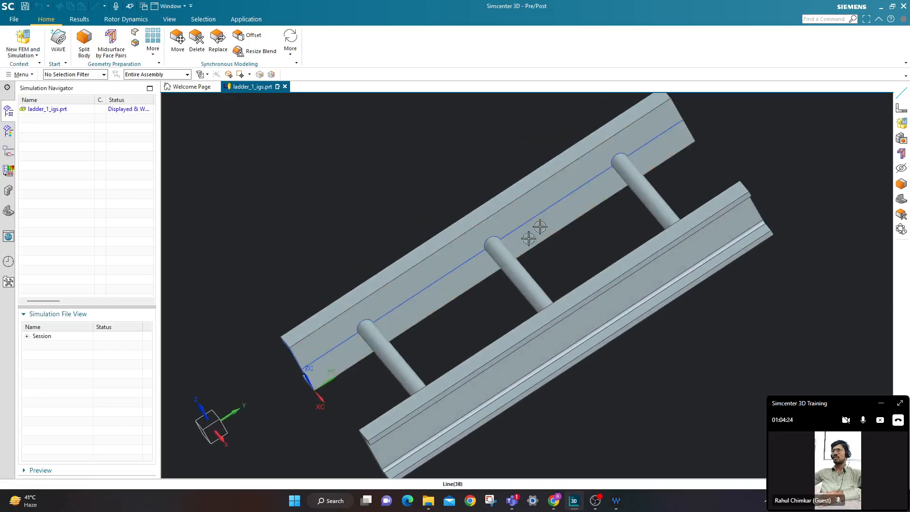
pyautogui.moveTo(593, 238); pyautogui.dragTo(632, 232, button='middle')
pyautogui.scroll(-3, 642, 155)
pyautogui.scroll(3, 455, 318)
pyautogui.scroll(-5, 455, 318)
pyautogui.scroll(2, 553, 187)
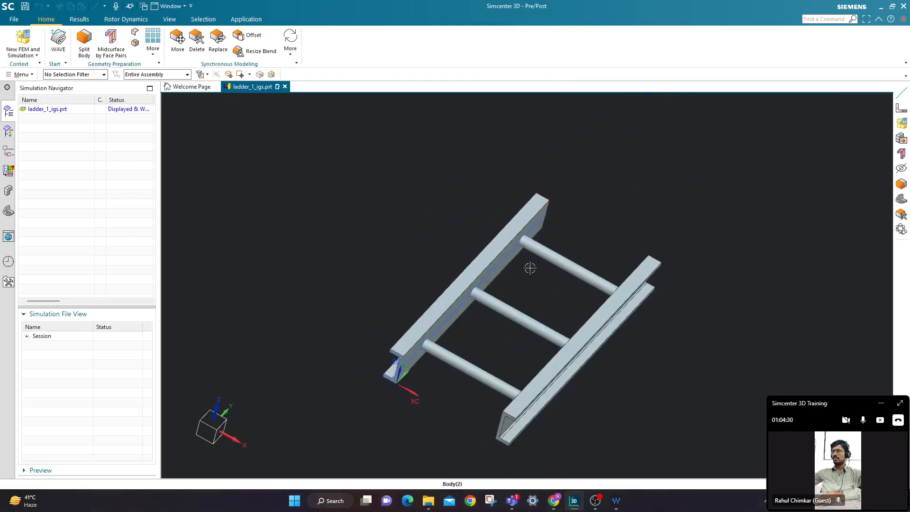
pyautogui.scroll(3, 519, 301)
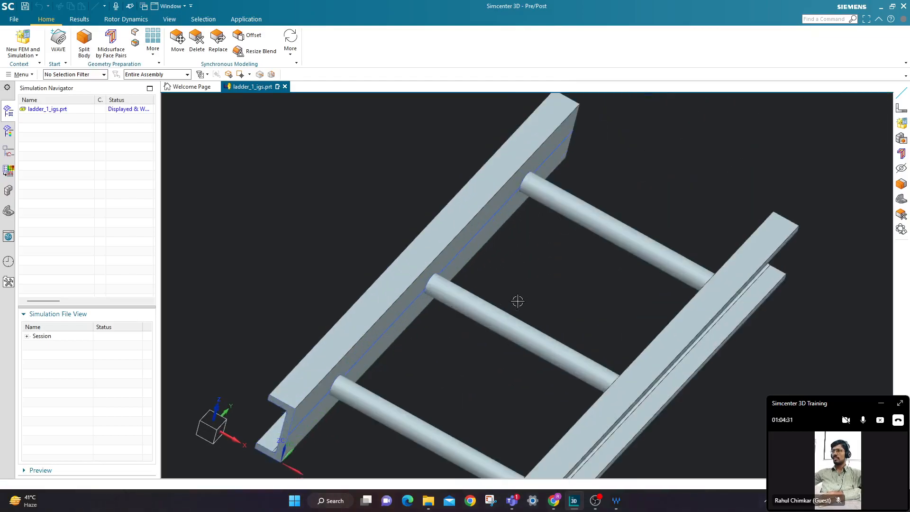
# - Create a new FEM and simulation with an idealized part, including line geometry, for the Simcenter Nastran solver and Structural analysis
pyautogui.click(37, 56)
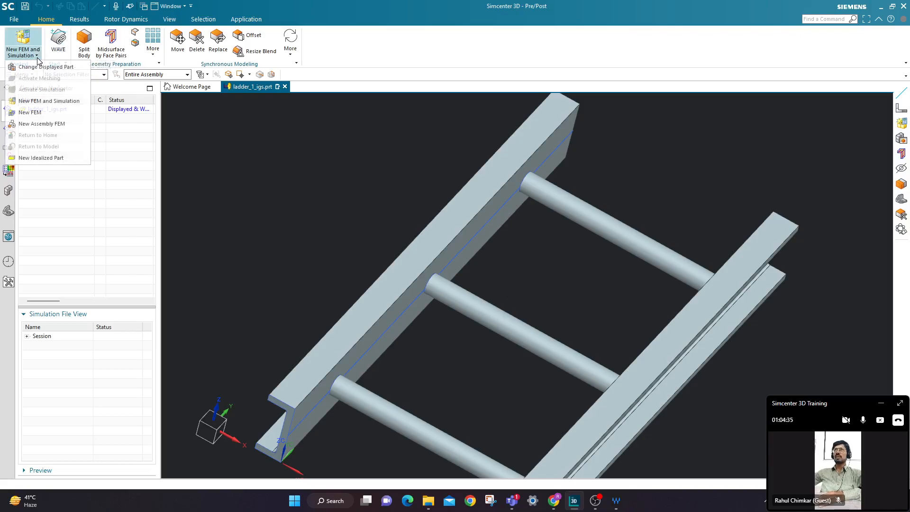
pyautogui.click(46, 102)
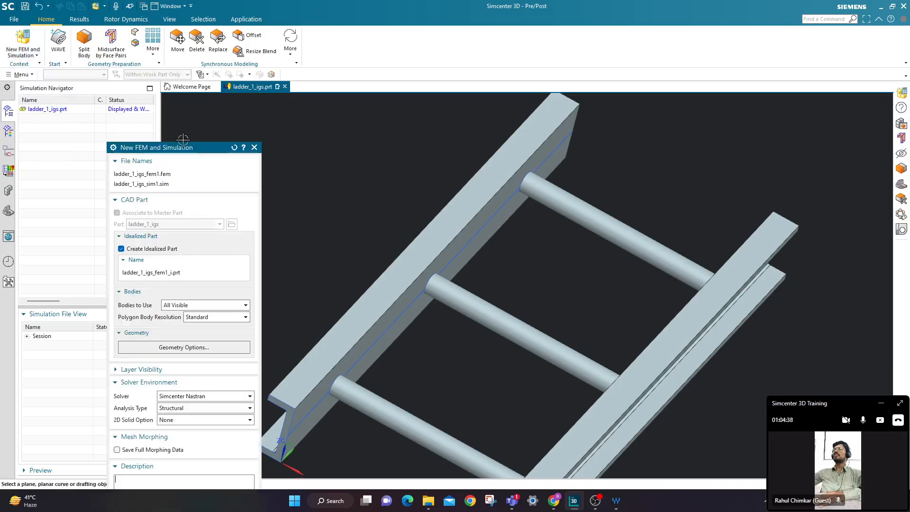
pyautogui.moveTo(199, 138); pyautogui.dragTo(241, 63)
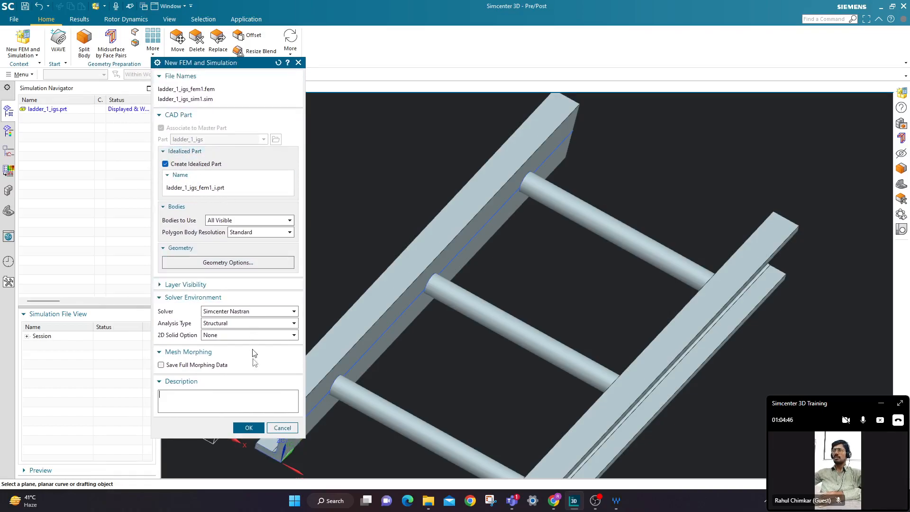
pyautogui.click(165, 164)
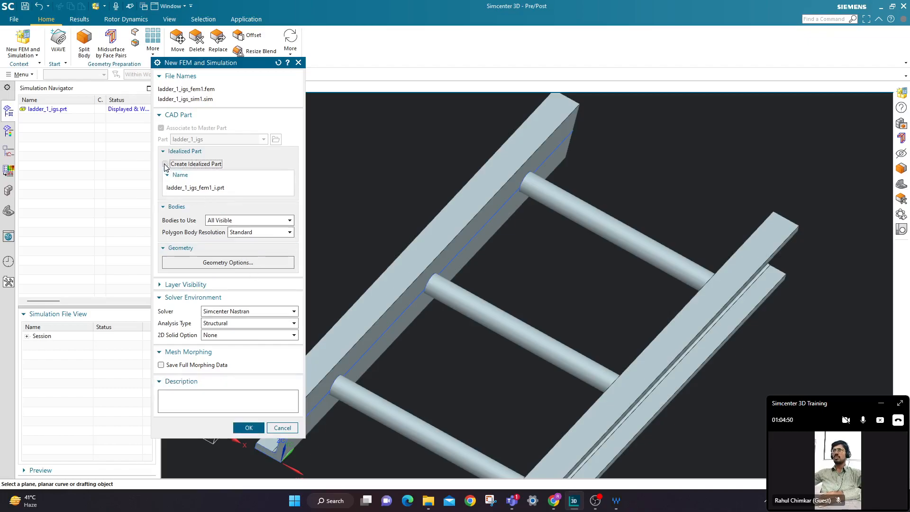
pyautogui.click(165, 164)
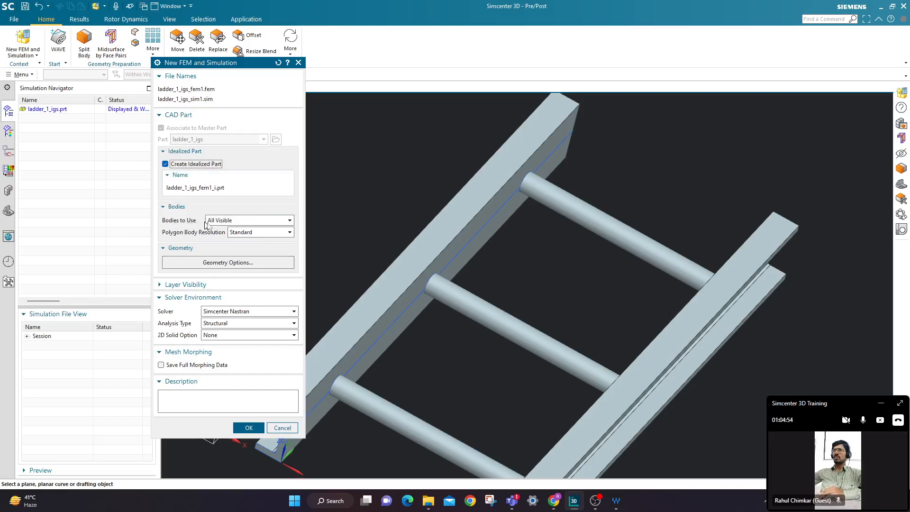
pyautogui.click(212, 263)
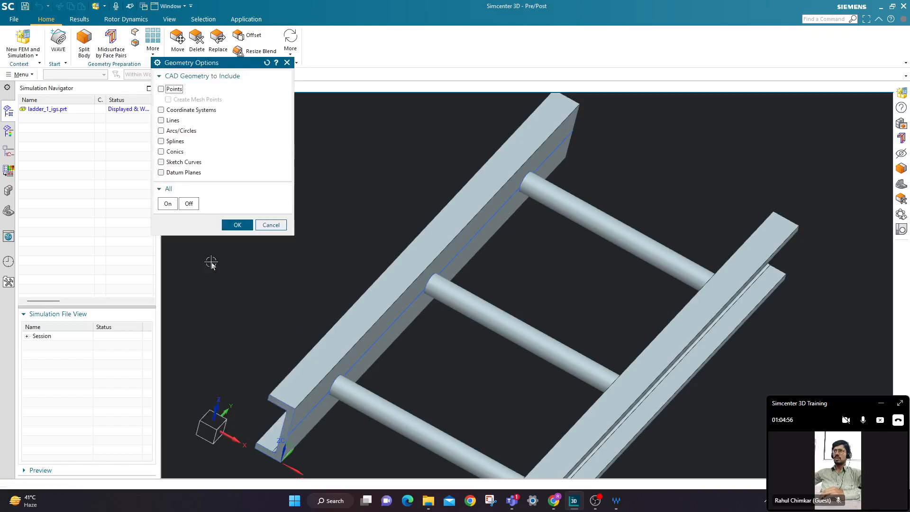
pyautogui.click(162, 121)
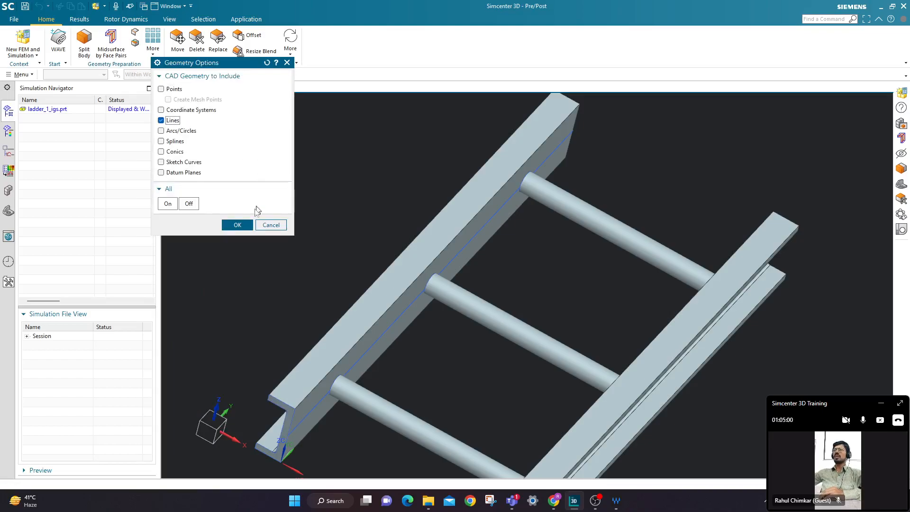
pyautogui.click(239, 226)
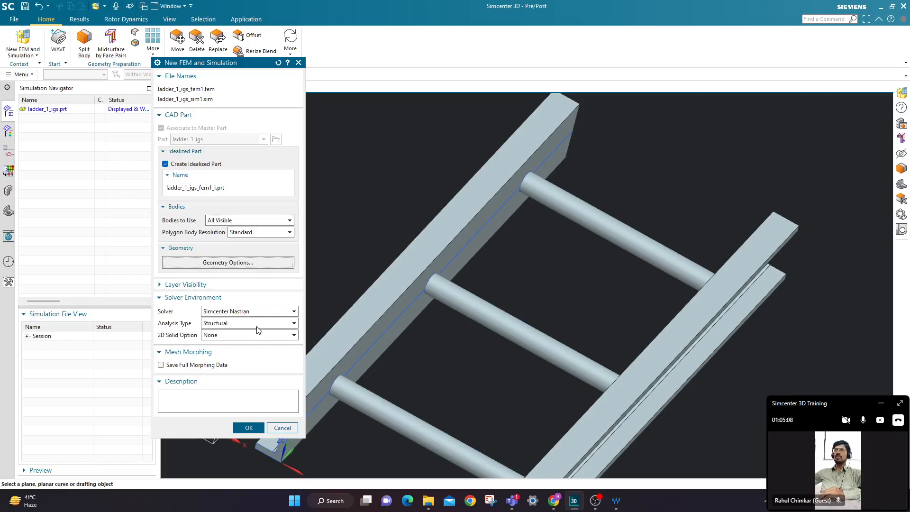
pyautogui.click(249, 429)
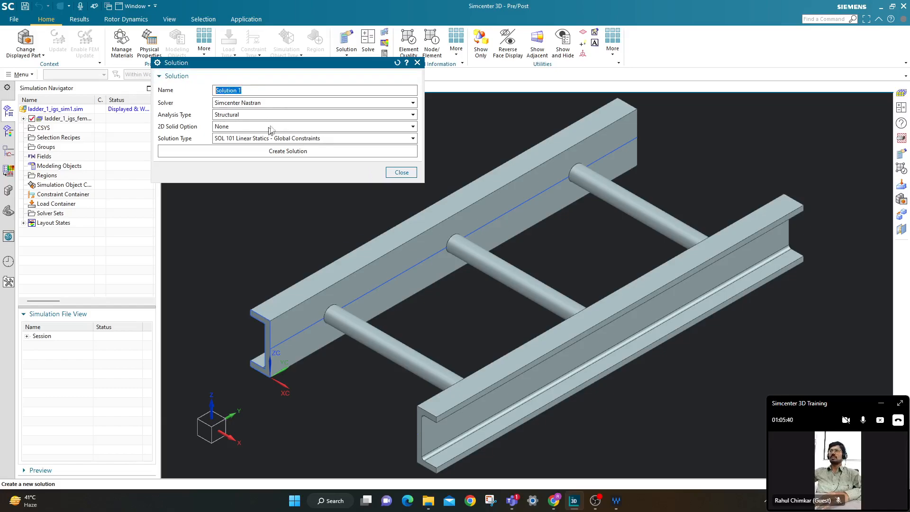
# - Create Solution 1 as SOL 101 Linear Statics - Global Constraints with an automatically created subcase, keeping the default bulk data settings
pyautogui.click(288, 152)
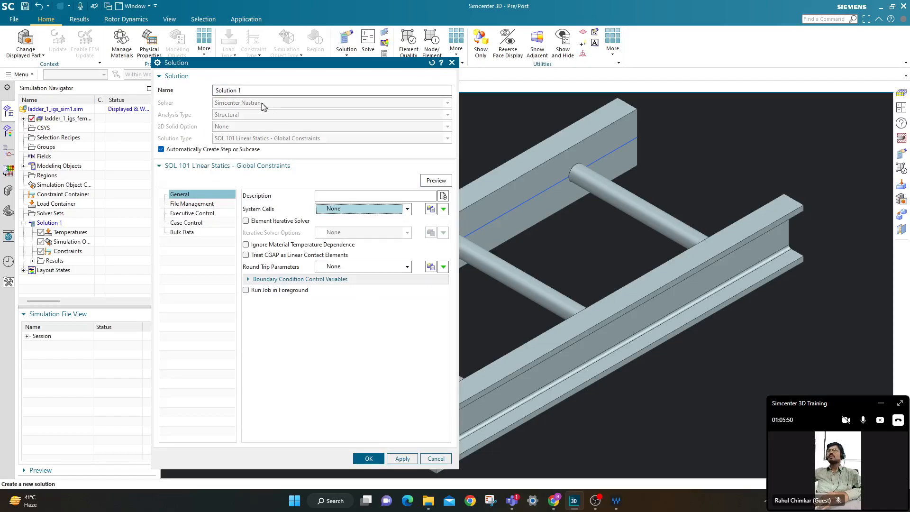
pyautogui.click(189, 232)
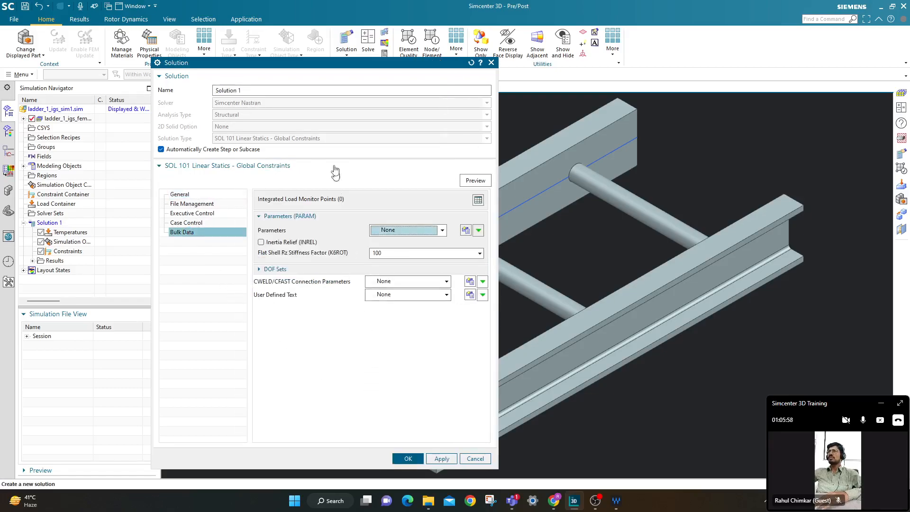
pyautogui.moveTo(299, 61); pyautogui.dragTo(309, 39)
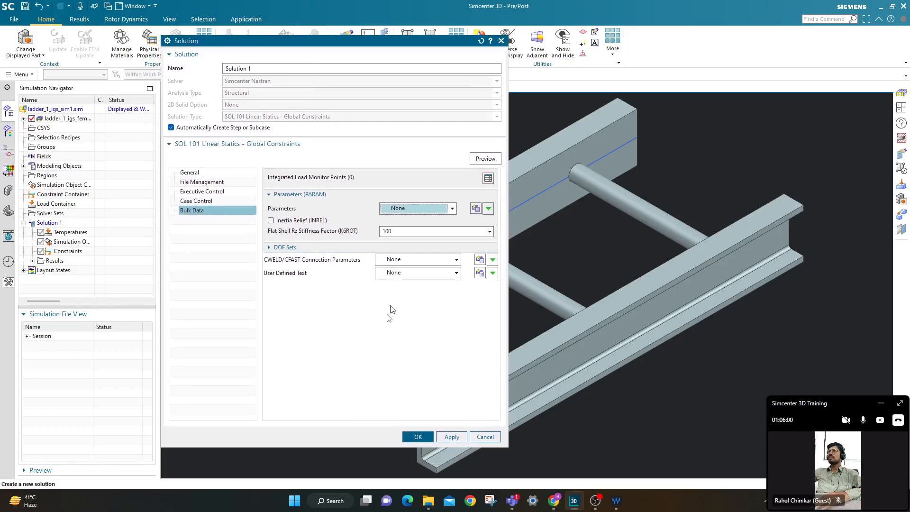
pyautogui.click(420, 435)
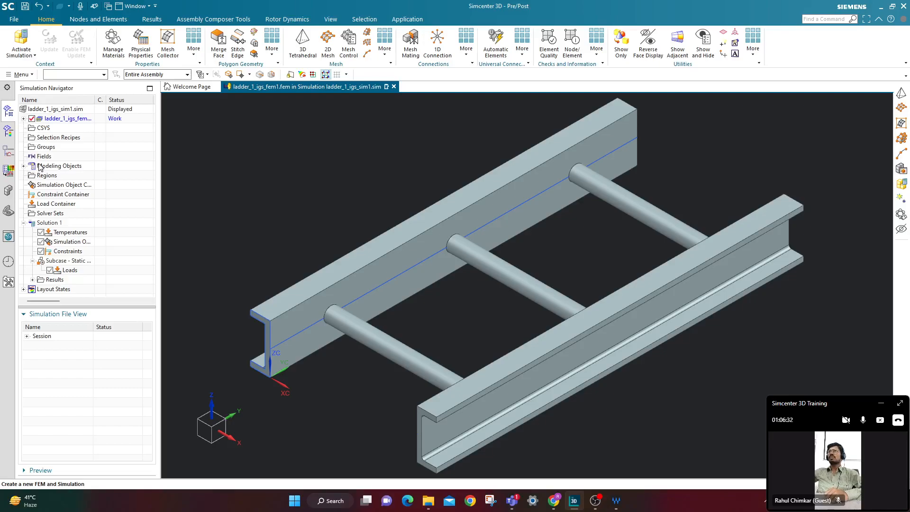
# - Expand the session's simulation file hierarchy and make ladder_1_igs_fem1 the displayed part
pyautogui.click(26, 336)
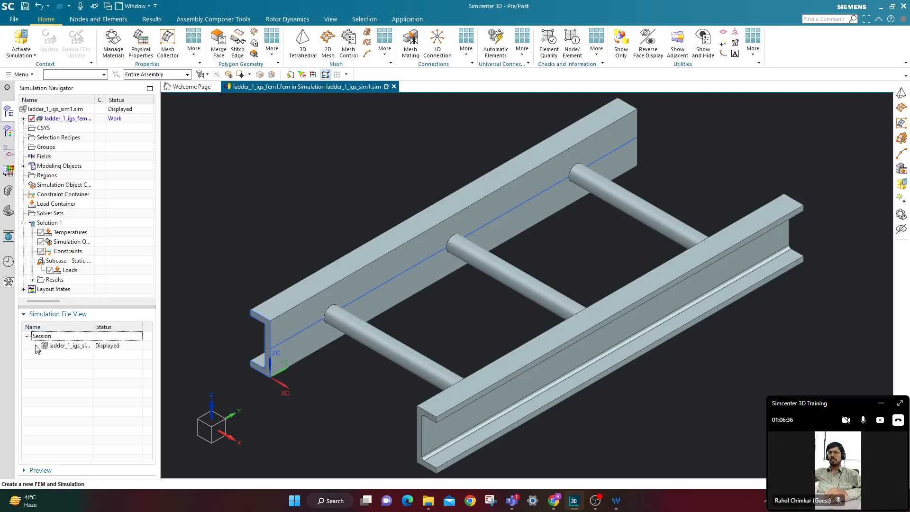
pyautogui.click(36, 345)
pyautogui.click(44, 355)
pyautogui.moveTo(95, 337); pyautogui.dragTo(118, 337)
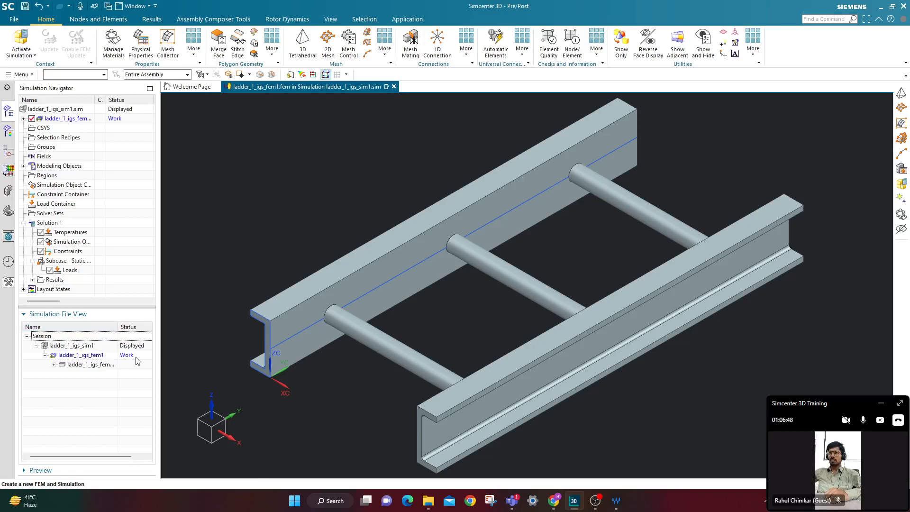
pyautogui.click(53, 365)
pyautogui.rightClick(90, 359)
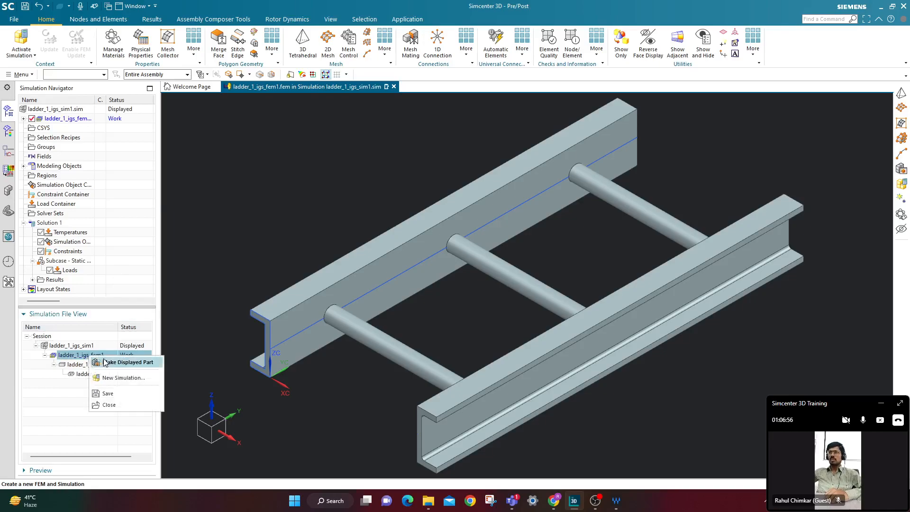
pyautogui.click(110, 363)
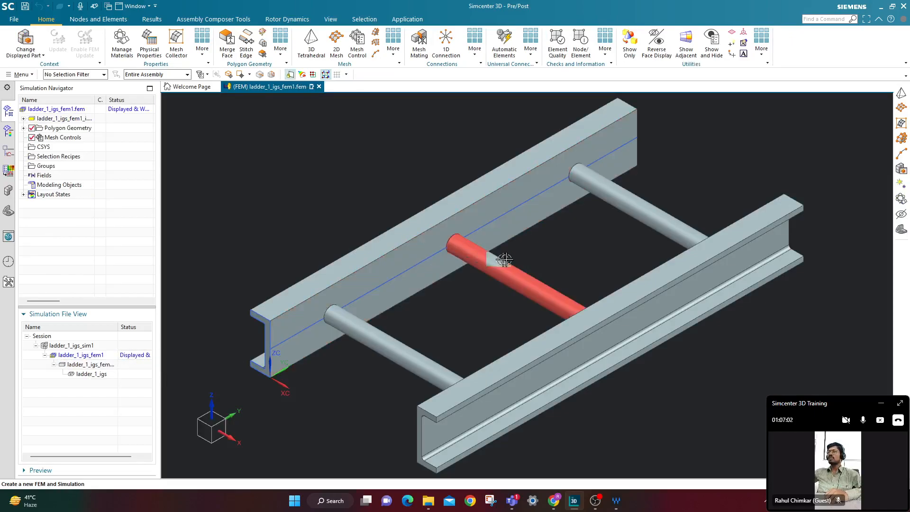
# - Hide all polygon geometry in the FEM so only the ladder's line curves are shown
pyautogui.scroll(-1, 541, 243)
pyautogui.scroll(-1, 540, 243)
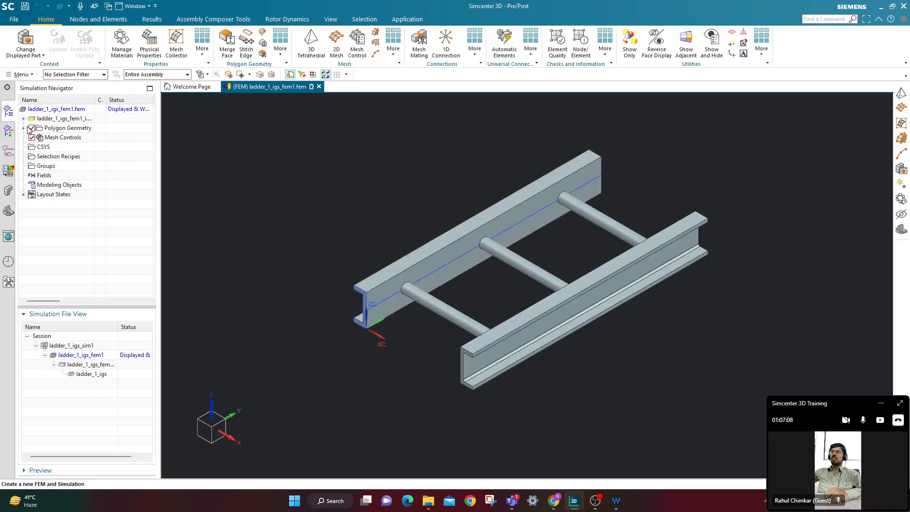
pyautogui.click(24, 128)
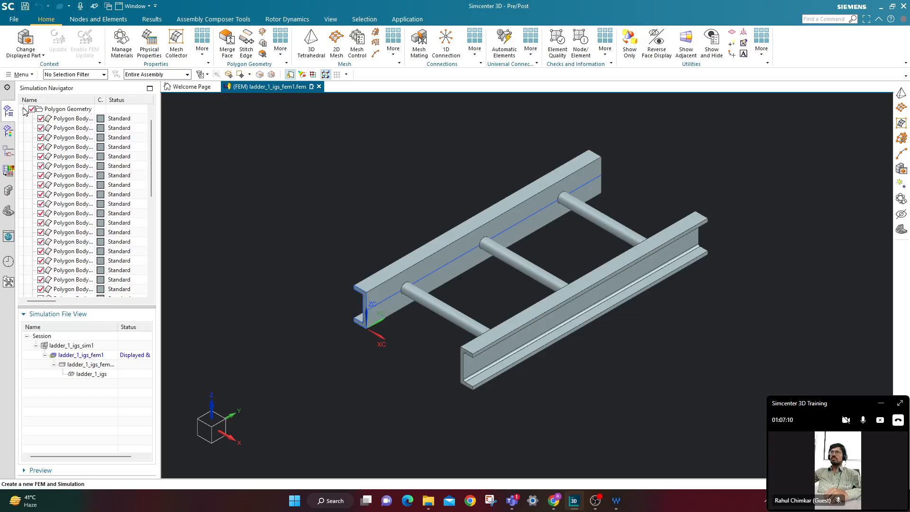
pyautogui.click(24, 109)
pyautogui.click(32, 128)
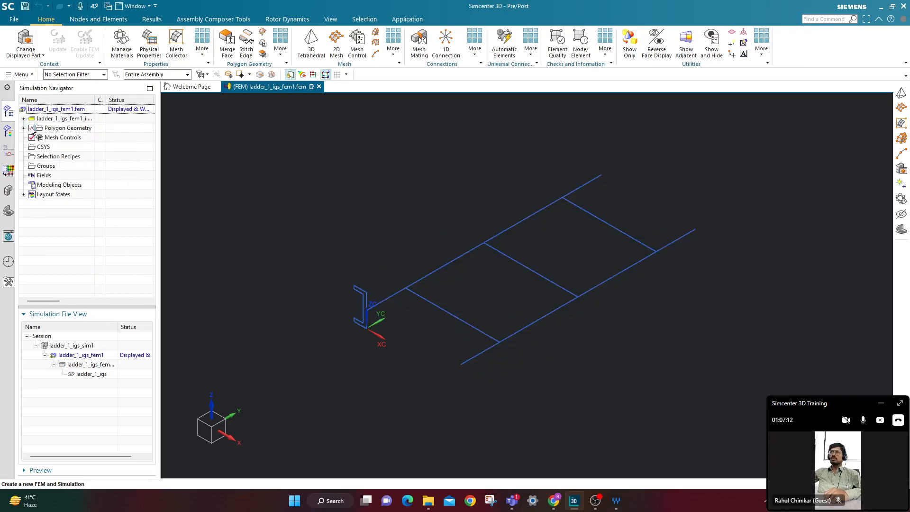
pyautogui.moveTo(427, 214); pyautogui.dragTo(470, 221, button='middle')
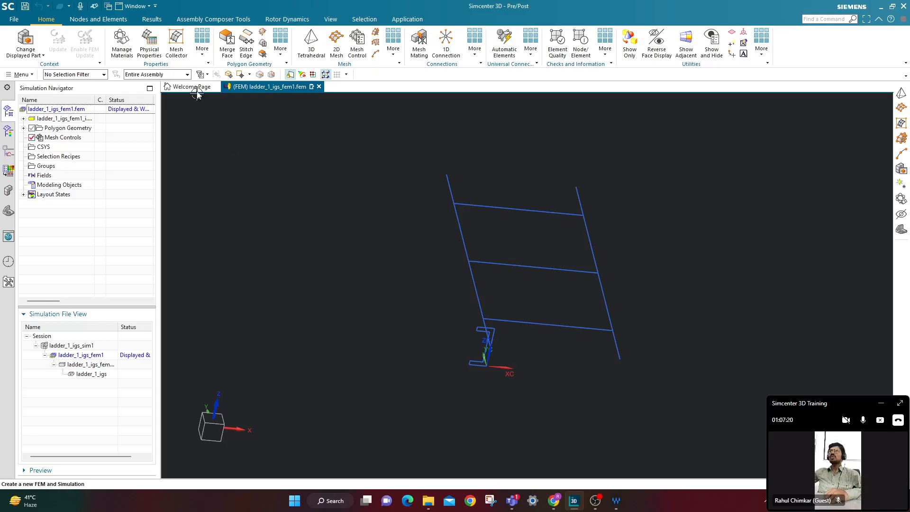
# - Start a new mesh collector with the 1D element family and the Beam Collector type
pyautogui.click(174, 49)
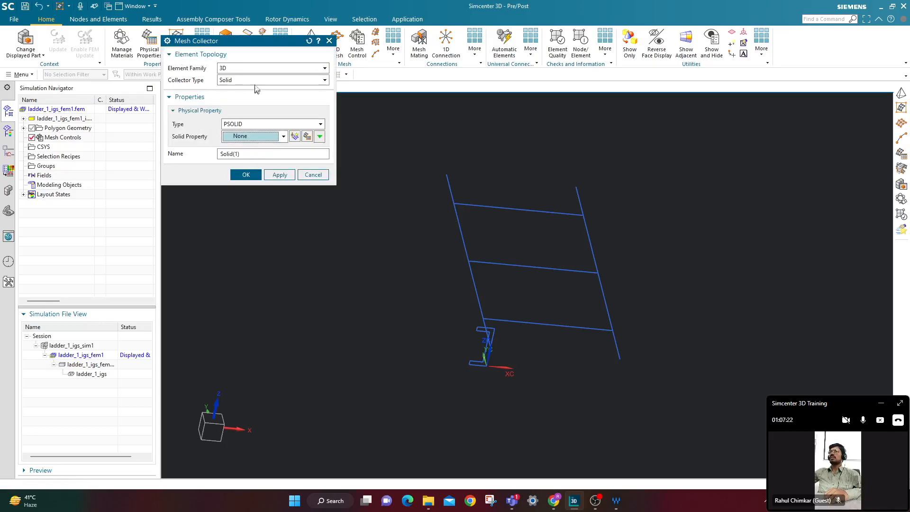
pyautogui.click(252, 71)
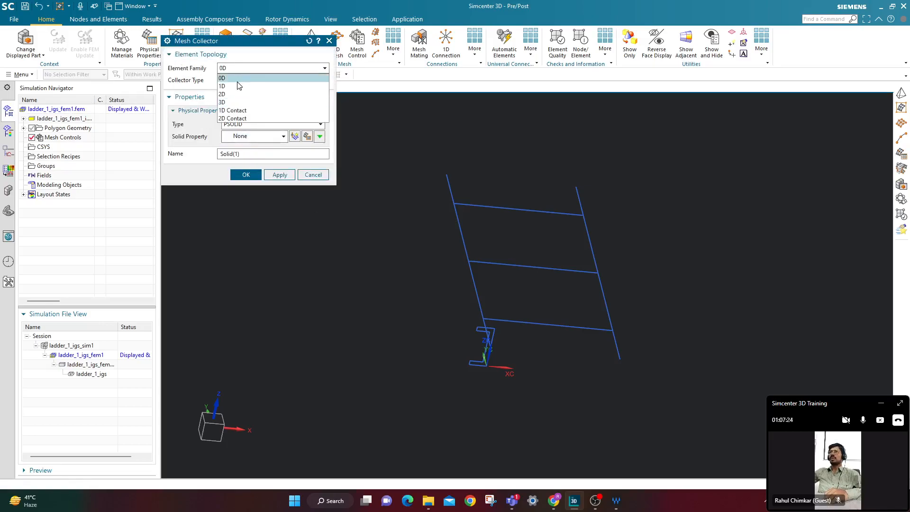
pyautogui.click(246, 85)
pyautogui.click(246, 81)
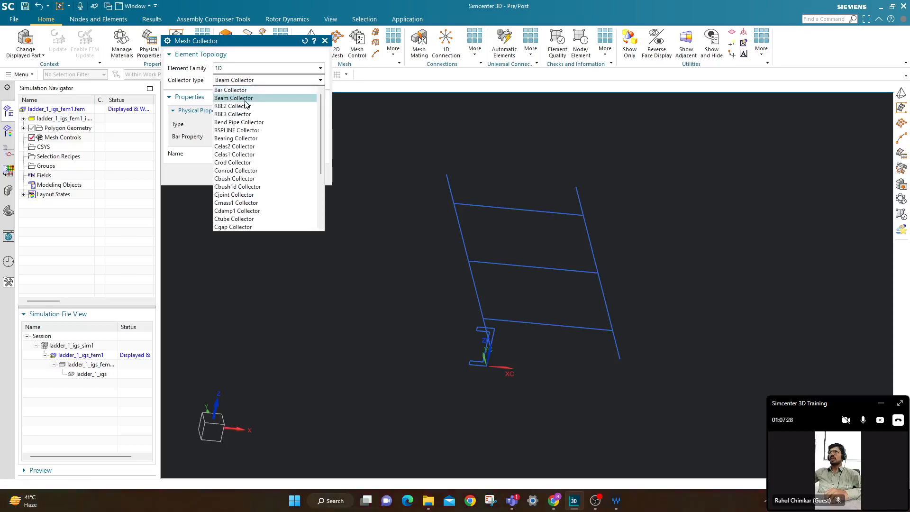
pyautogui.click(245, 99)
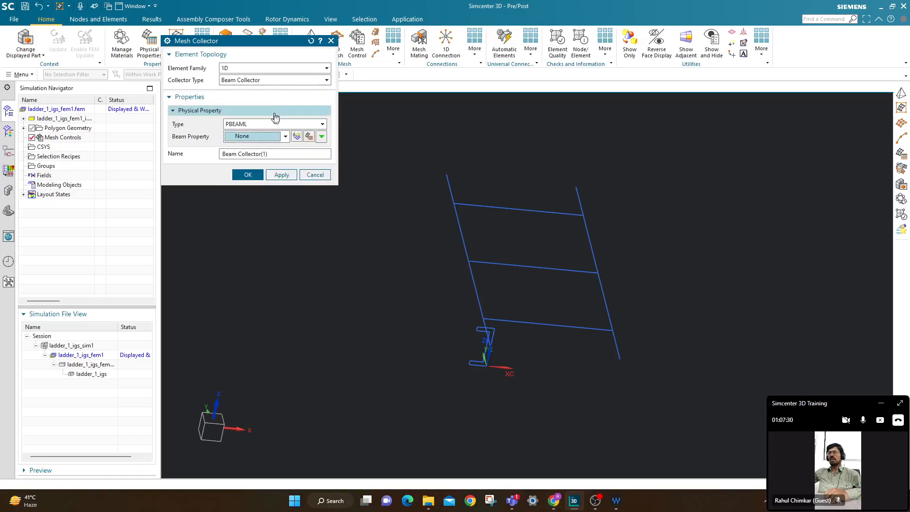
# - Start a new PBEAML physical property for the beam collector and name it chan
pyautogui.click(297, 137)
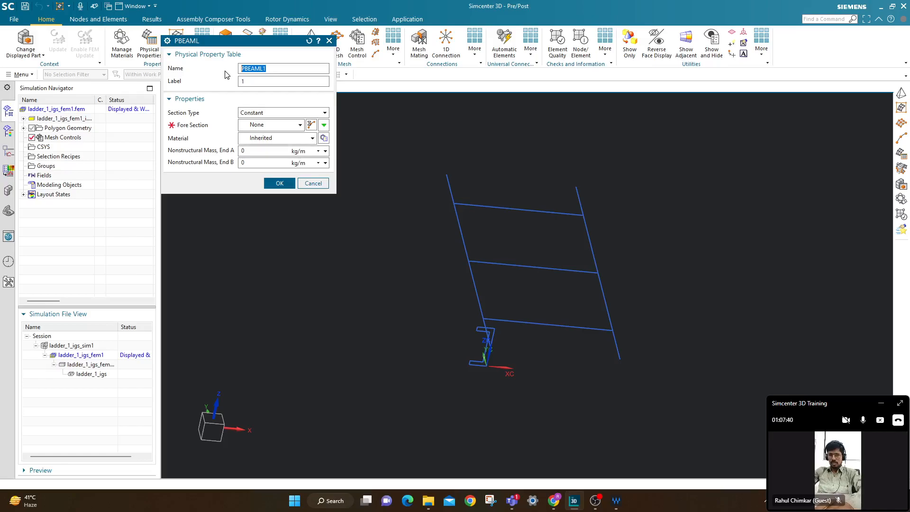
pyautogui.write('c')
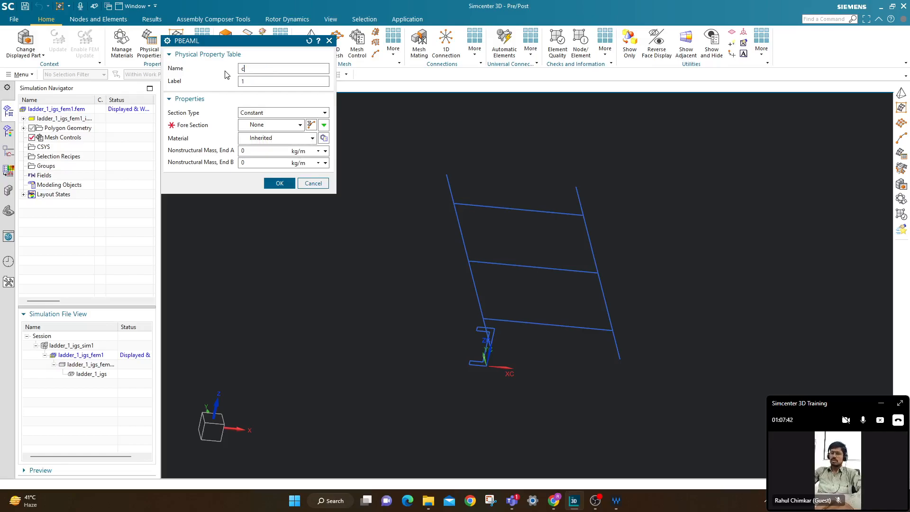
pyautogui.write('HAN')
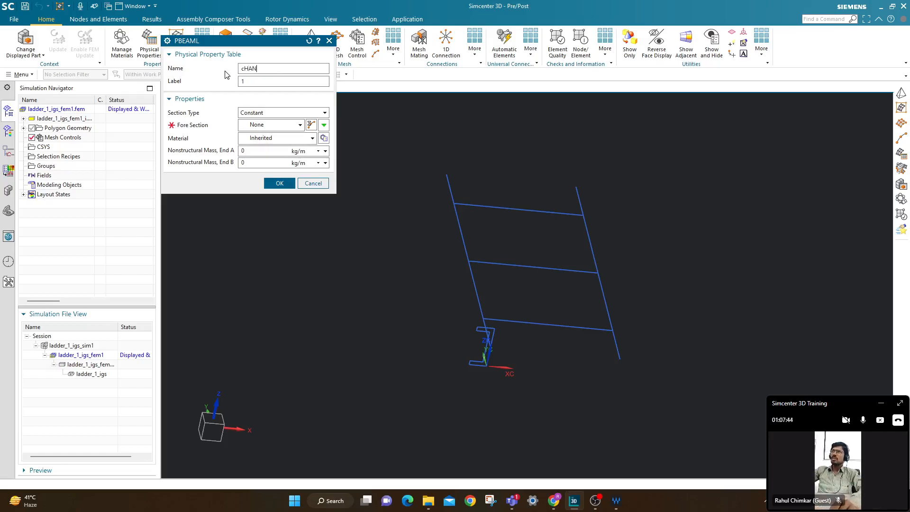
pyautogui.press('BackSpace')
pyautogui.press('BackSpace')
pyautogui.press('BackSpace')
pyautogui.press('BackSpace')
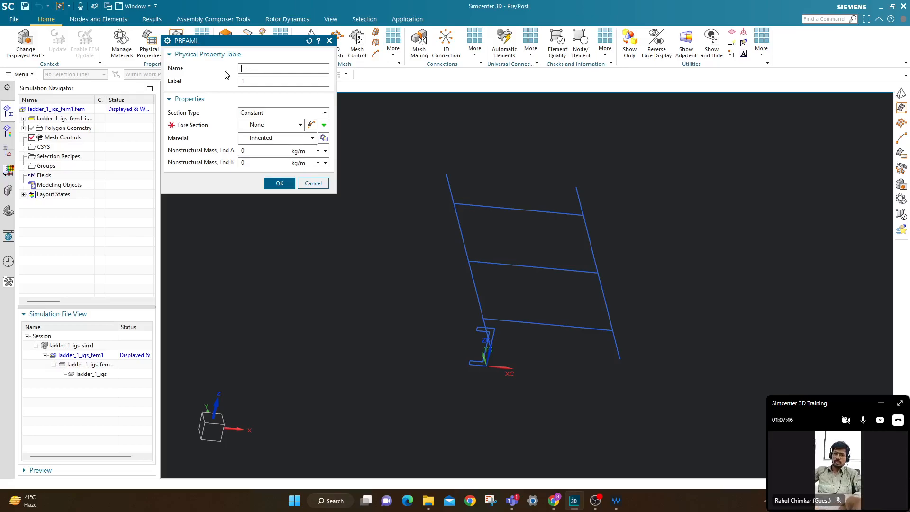
pyautogui.write('chan')
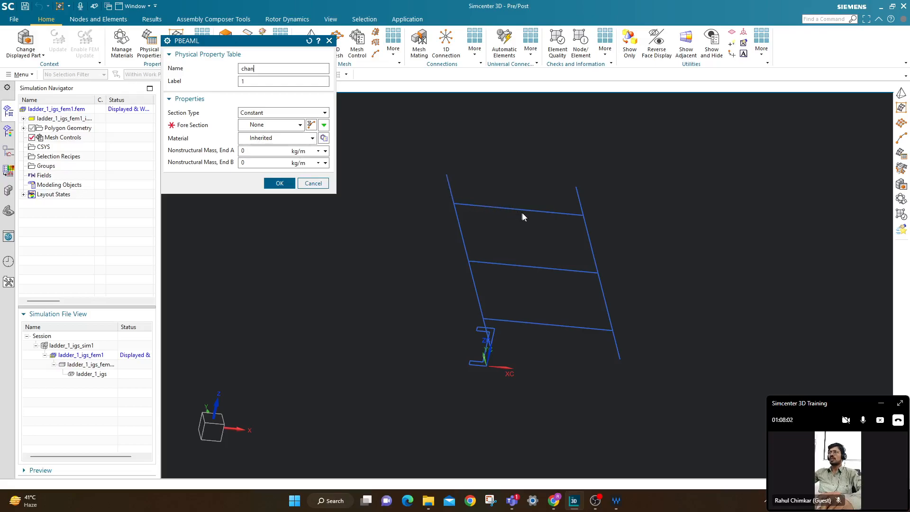
# - Start a new beam cross section of type CHAN for the chan property's fore section
pyautogui.click(311, 125)
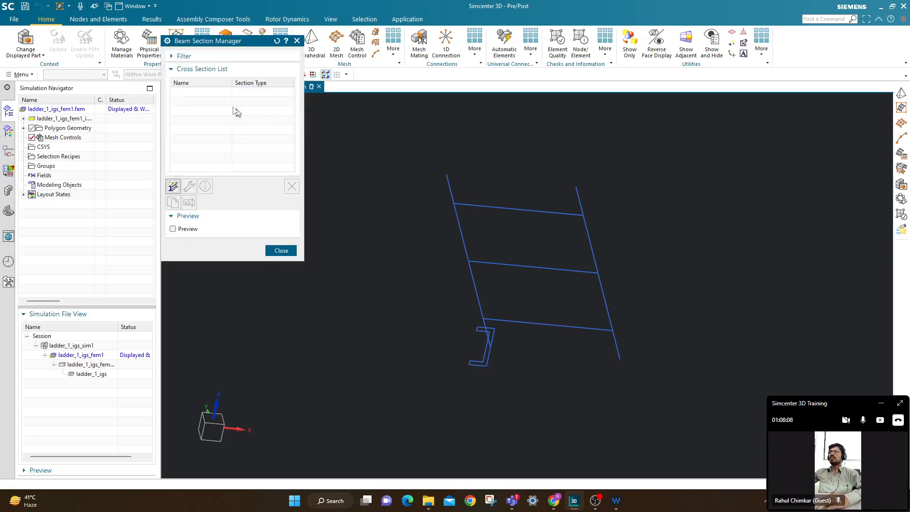
pyautogui.click(173, 186)
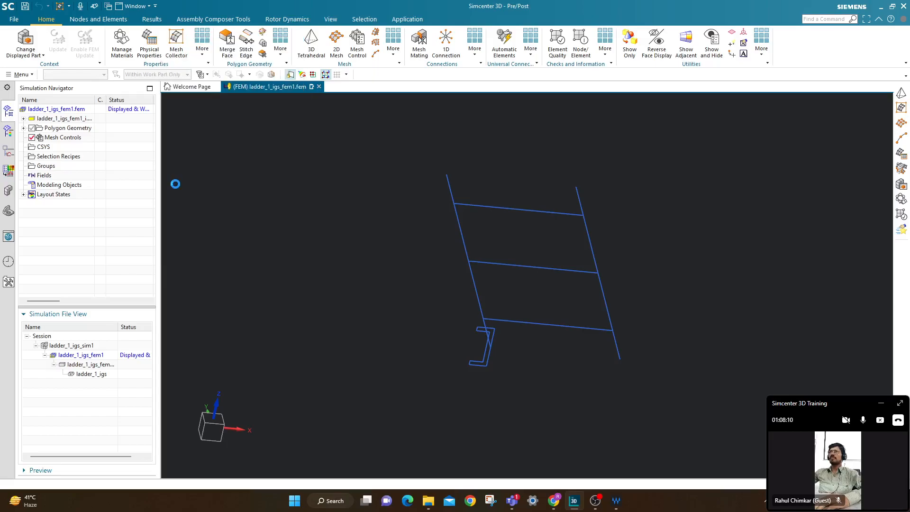
pyautogui.click(207, 61)
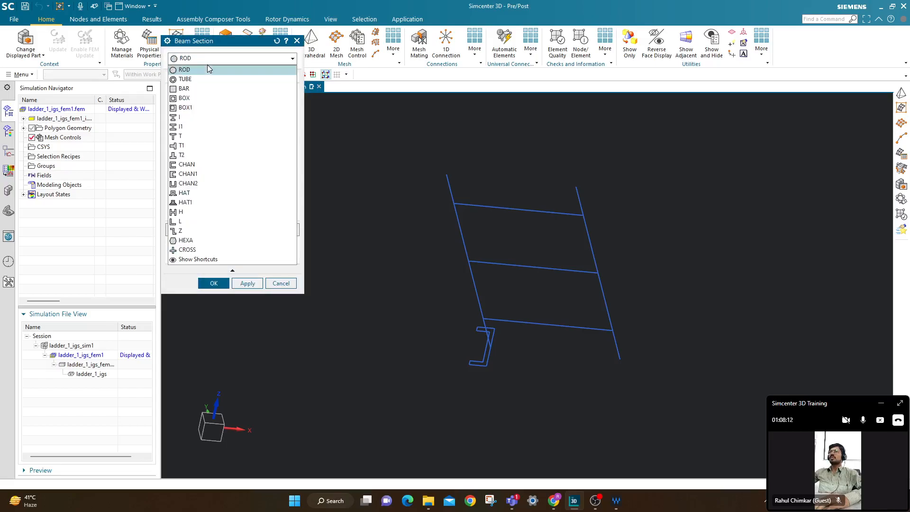
pyautogui.click(212, 163)
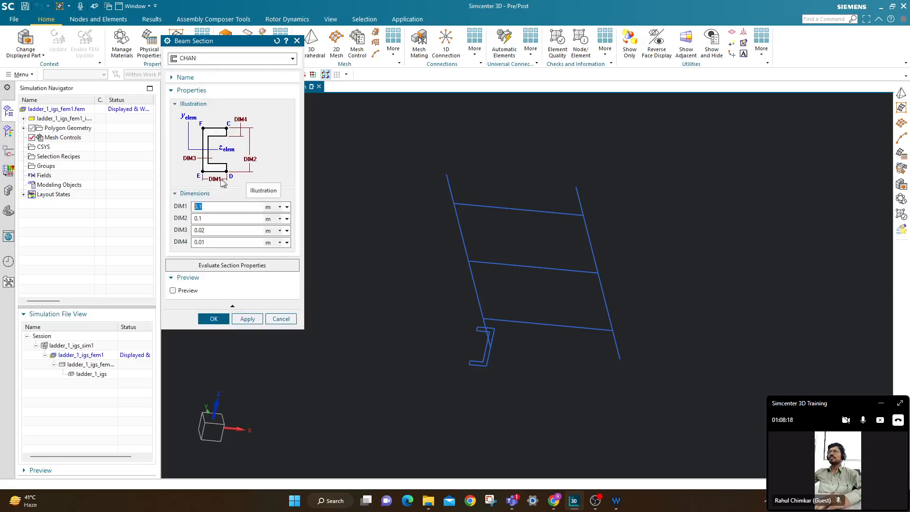
# - Set the channel section's DIM1 to 40 mm and DIM2 to 100 mm
pyautogui.click(280, 207)
pyautogui.click(275, 224)
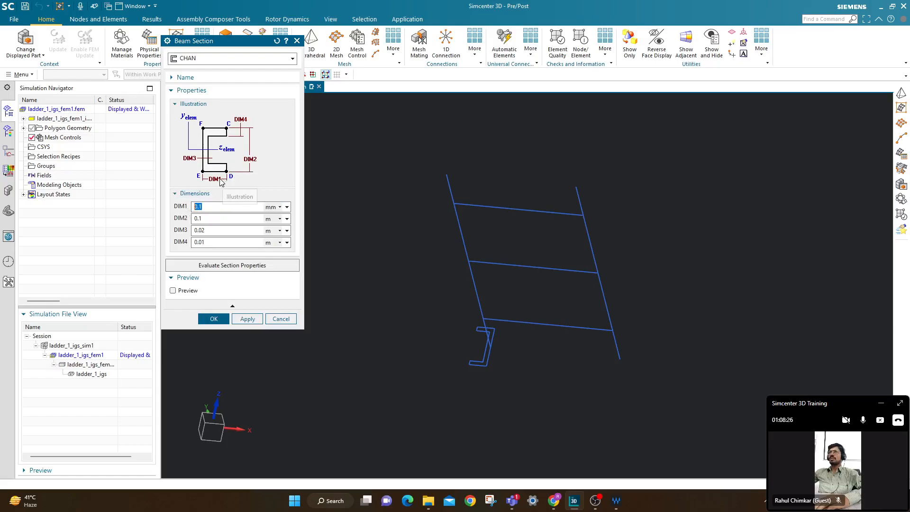
pyautogui.write('4')
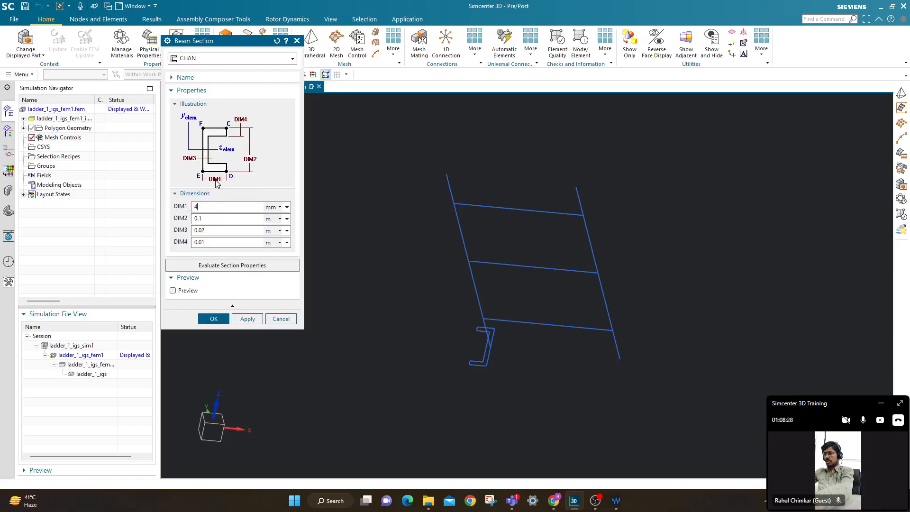
pyautogui.write('0')
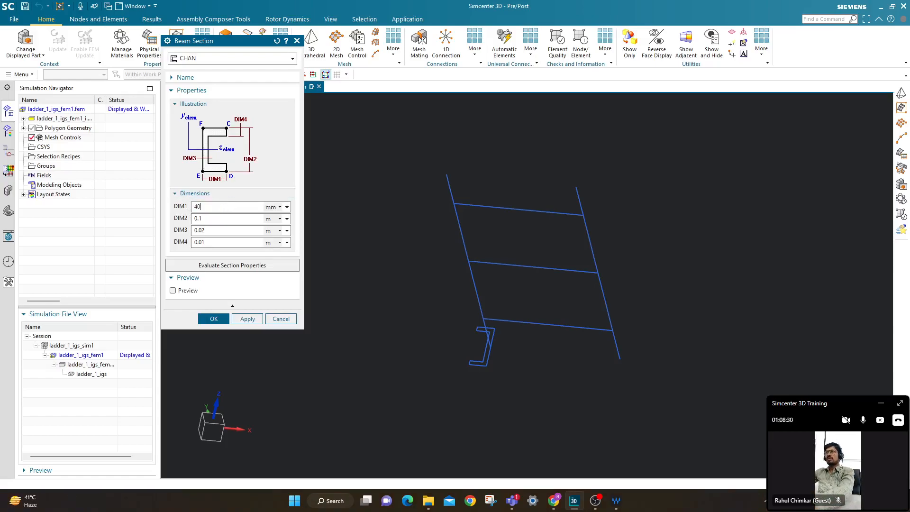
pyautogui.press('Tab')
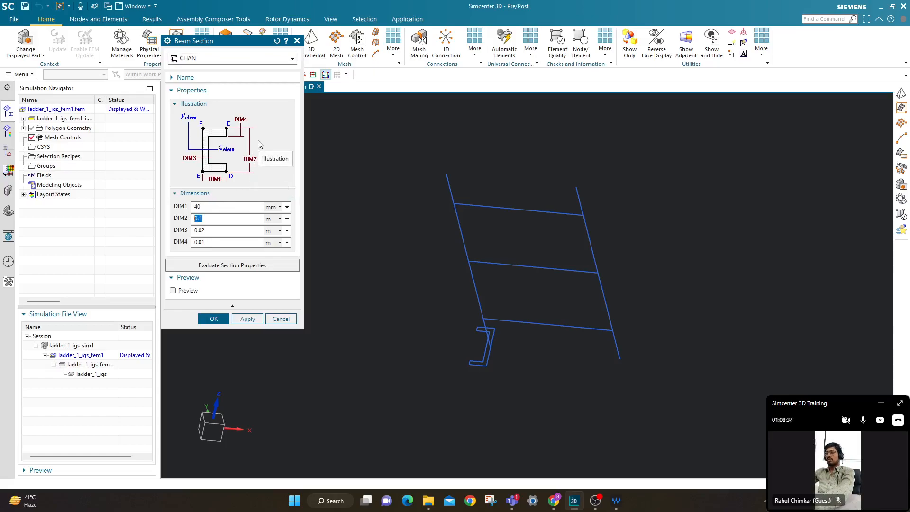
pyautogui.write('5')
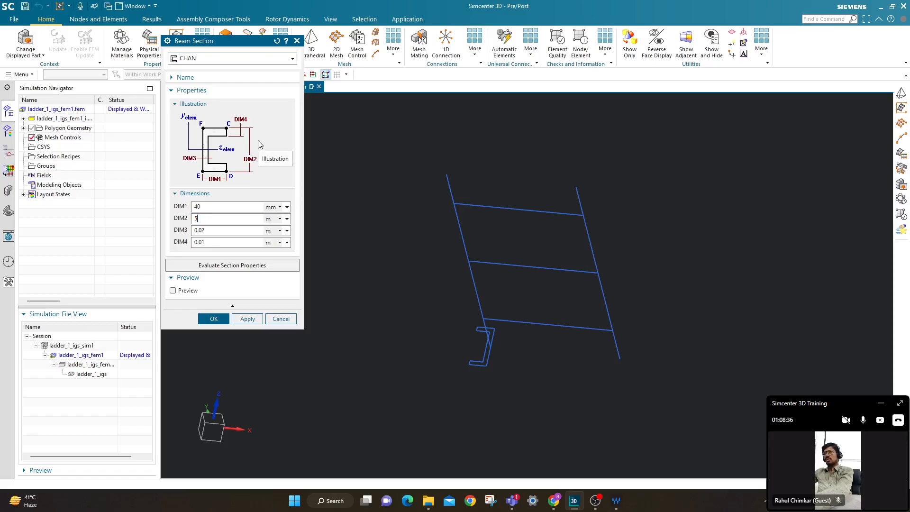
pyautogui.write('0')
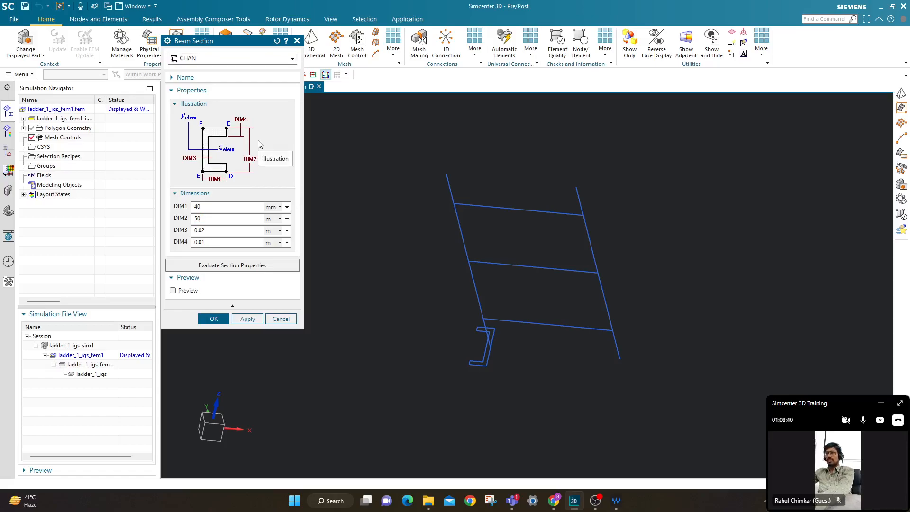
pyautogui.press('BackSpace')
pyautogui.press('BackSpace')
pyautogui.write('100')
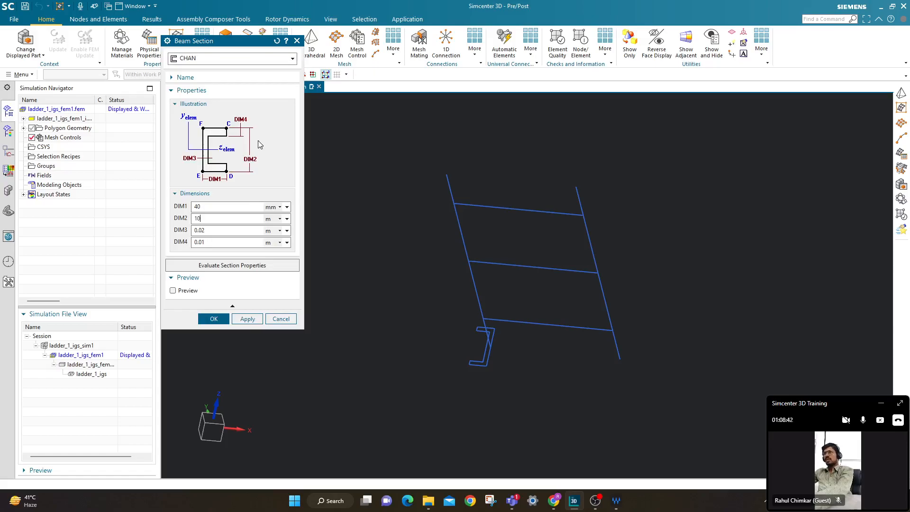
pyautogui.click(279, 220)
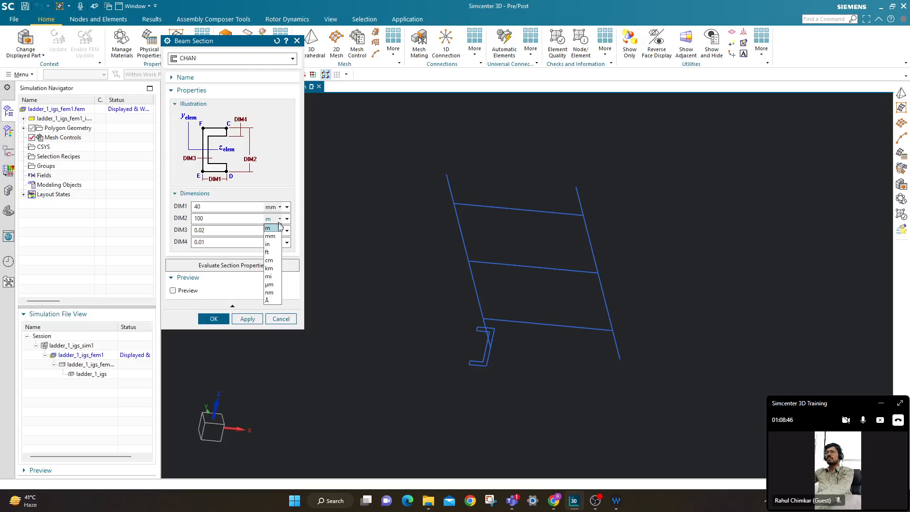
pyautogui.click(273, 236)
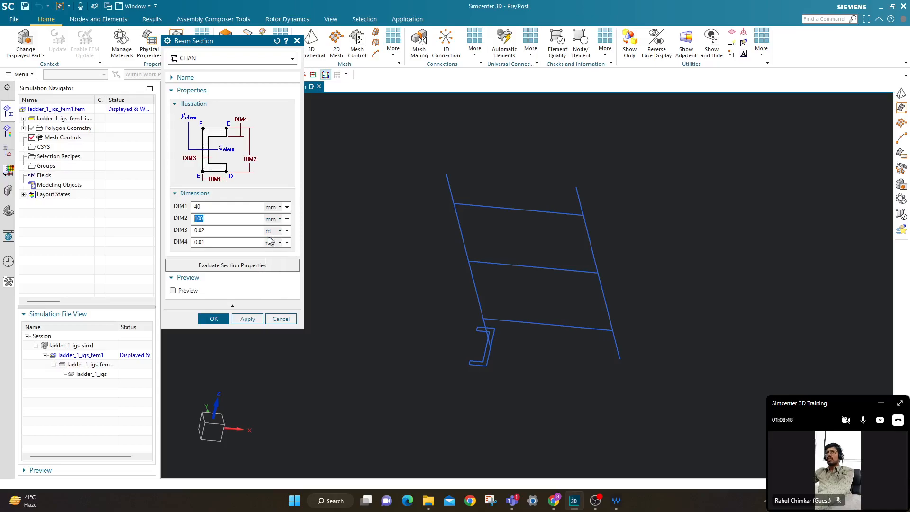
# - Set the channel section's DIM3 and DIM4 to 10 mm each, then preview and apply the section
pyautogui.click(279, 230)
pyautogui.click(273, 248)
pyautogui.click(280, 243)
pyautogui.click(270, 260)
pyautogui.hotkey('shift', 'Tab')
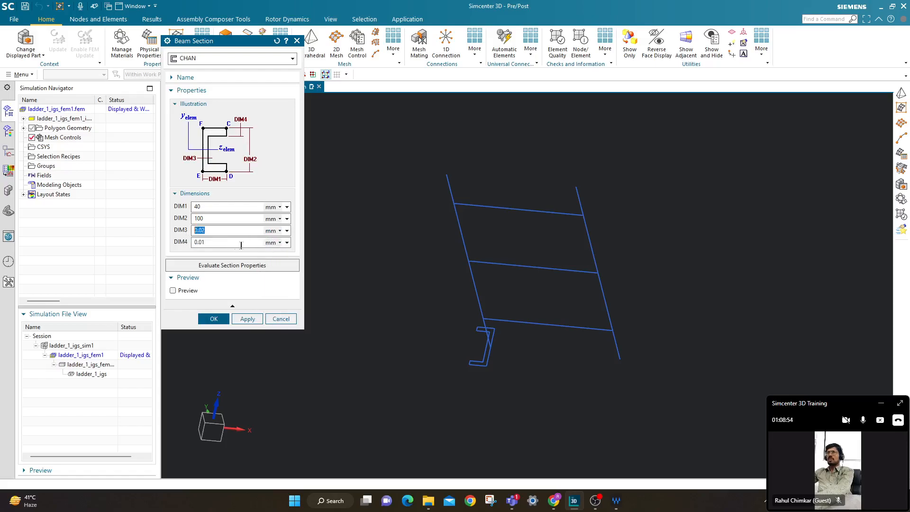
pyautogui.write('10')
pyautogui.press('Tab')
pyautogui.write('10')
pyautogui.click(173, 291)
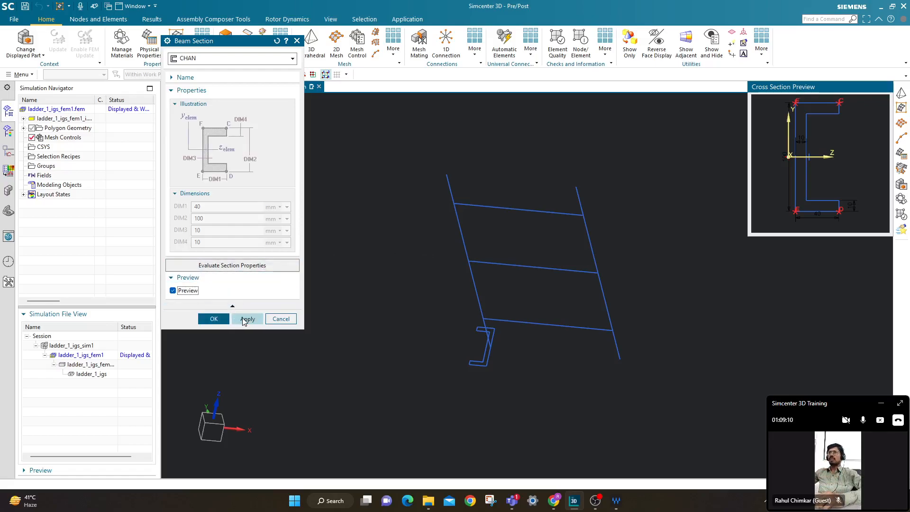
pyautogui.click(243, 319)
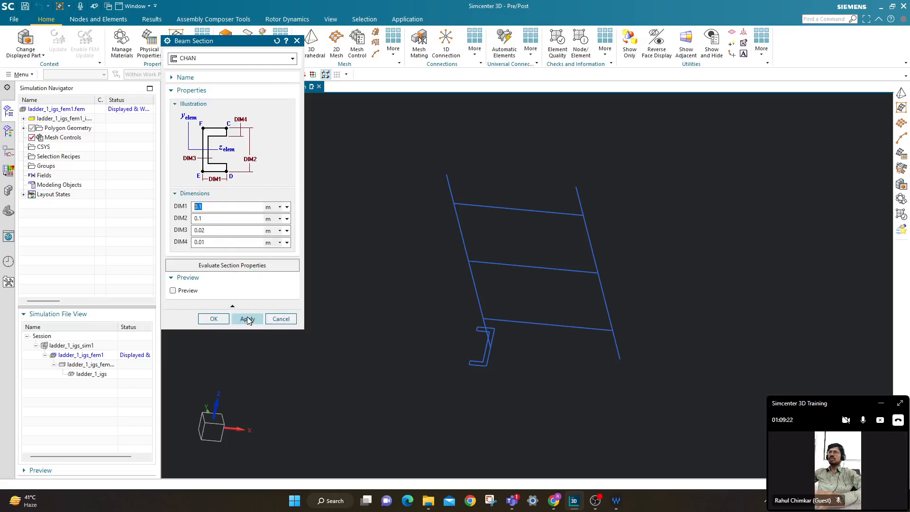
# - Start a second beam cross section of type TUBE with DIM1 set to 20 mm
pyautogui.click(250, 60)
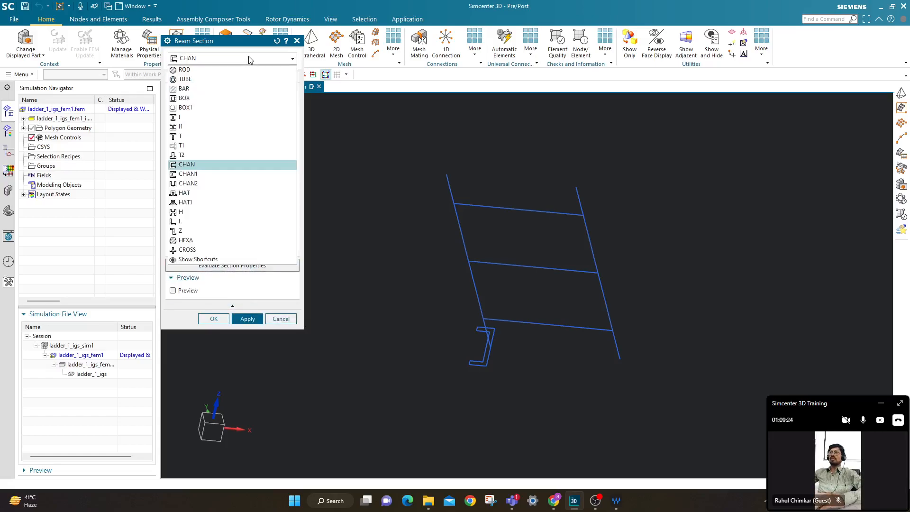
pyautogui.click(219, 77)
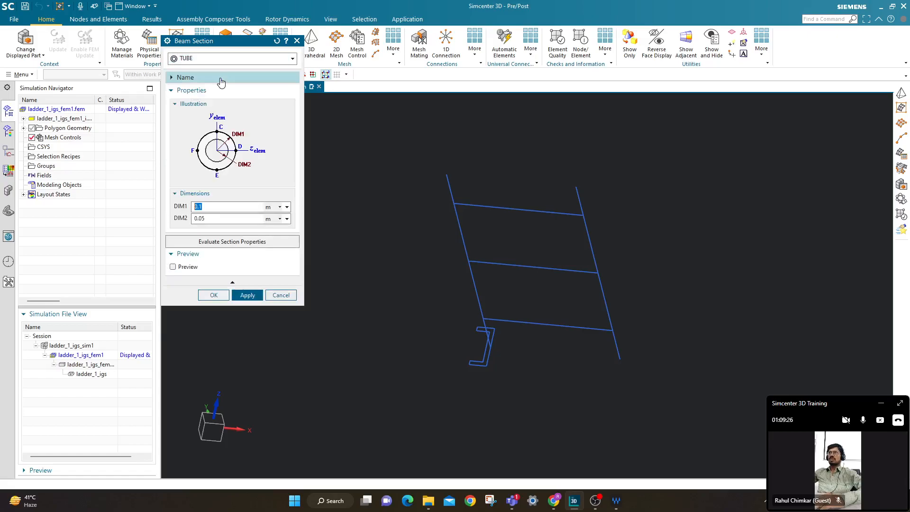
pyautogui.click(280, 207)
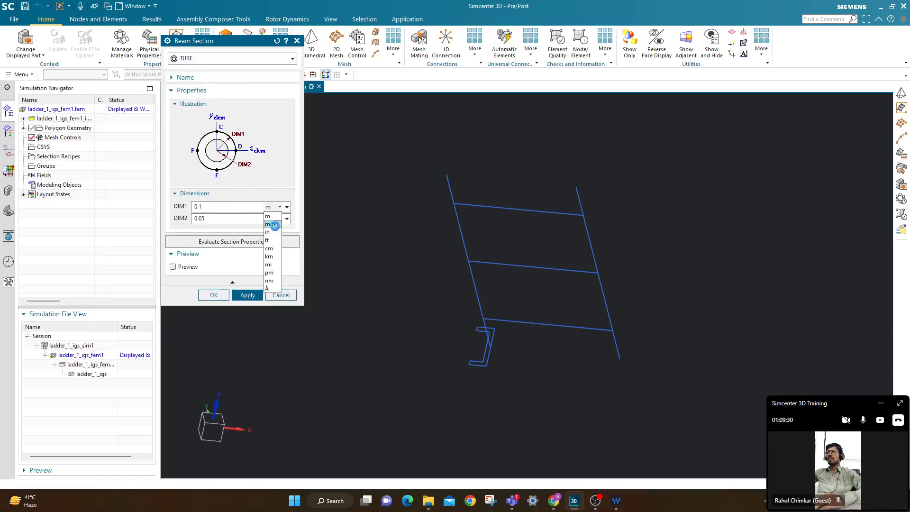
pyautogui.click(275, 226)
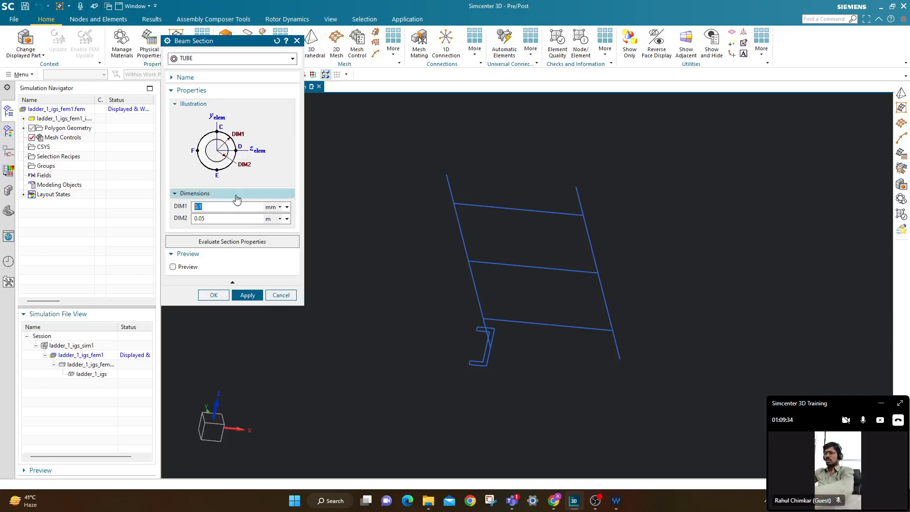
pyautogui.write('20')
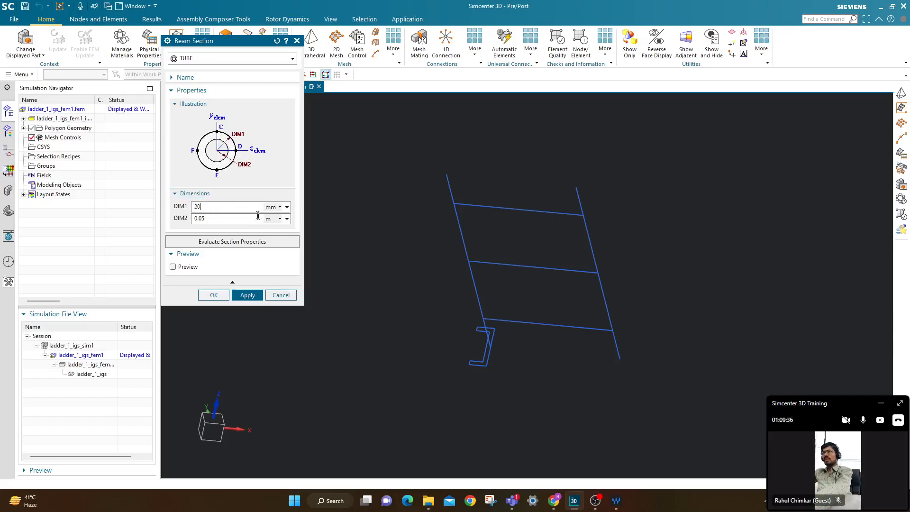
# - Set the tube section's DIM2 to 10 mm, preview and create the section, and return to the PBEAML property
pyautogui.click(280, 219)
pyautogui.click(271, 236)
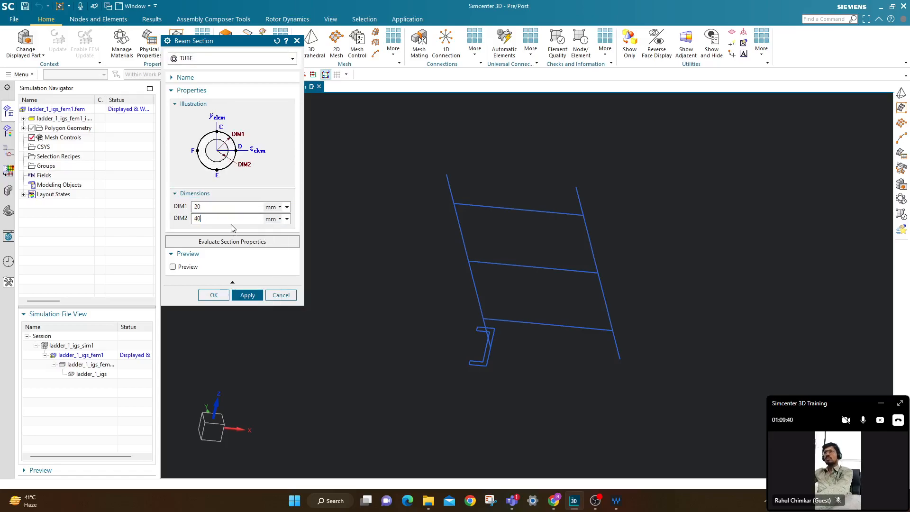
pyautogui.press('BackSpace')
pyautogui.press('BackSpace')
pyautogui.write('10')
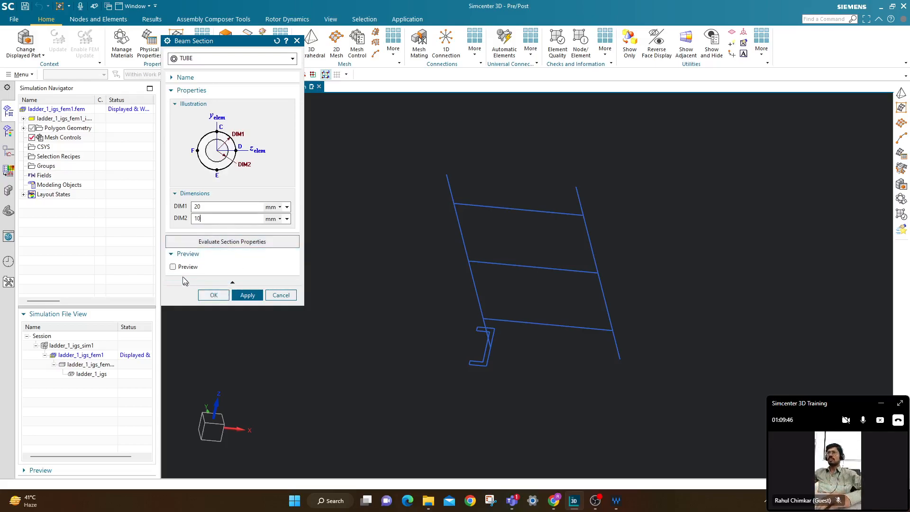
pyautogui.click(173, 267)
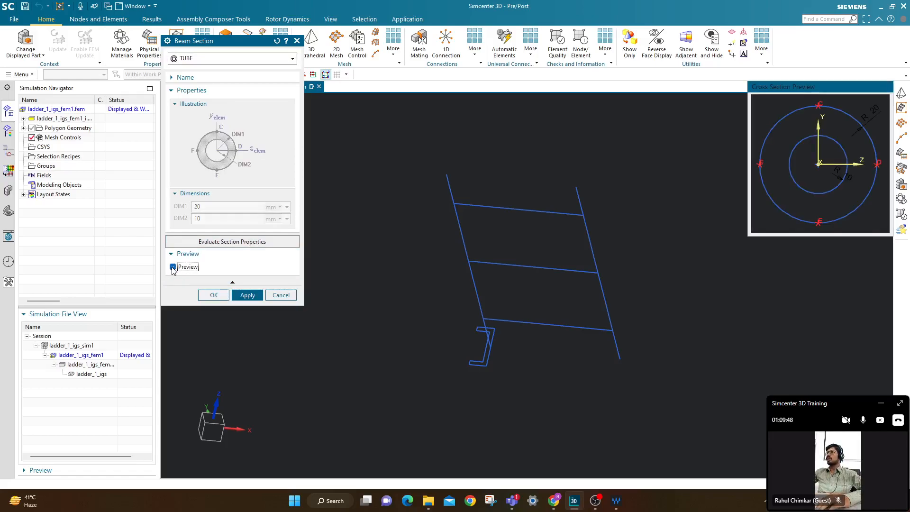
pyautogui.click(214, 295)
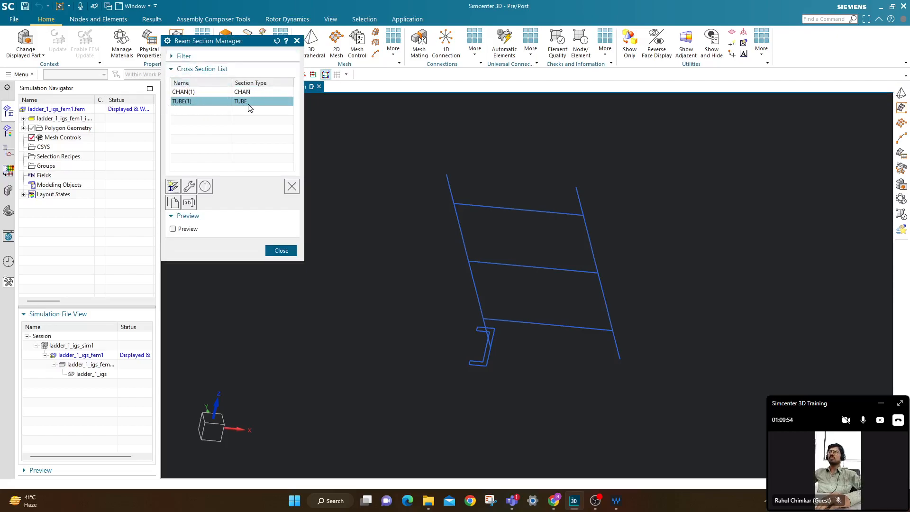
pyautogui.moveTo(216, 41); pyautogui.dragTo(258, 127)
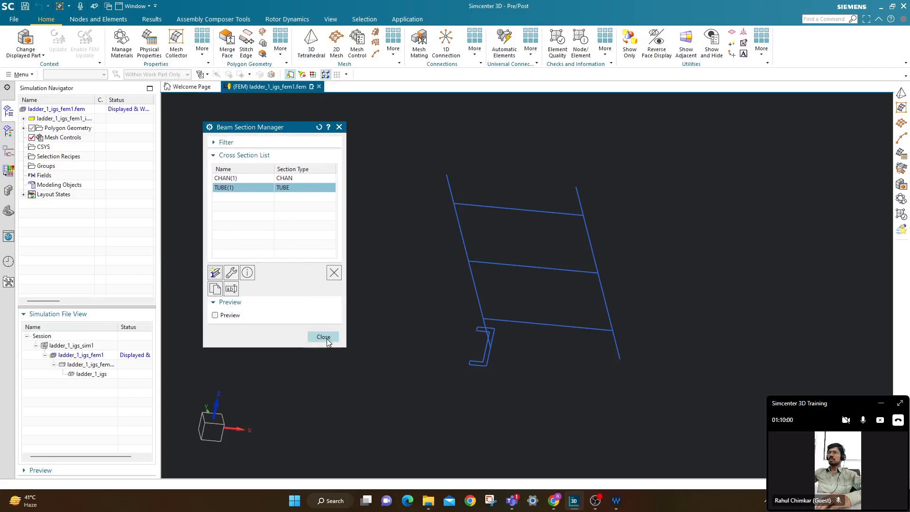
pyautogui.click(326, 338)
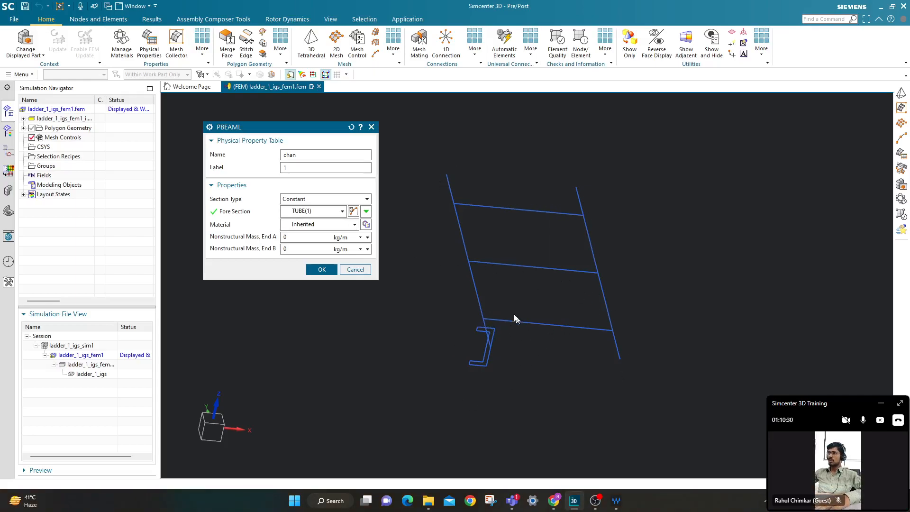
# - Assign the library material Steel to the chan beam property
pyautogui.click(366, 225)
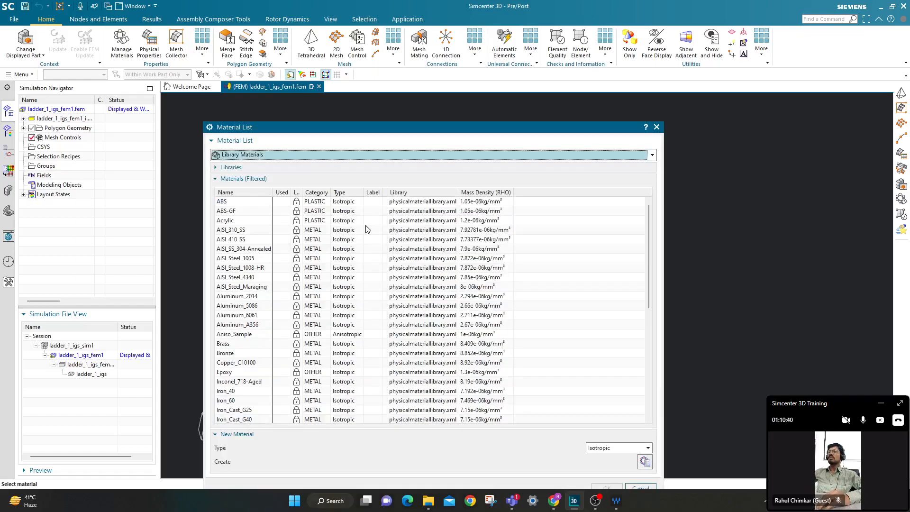
pyautogui.scroll(-8, 247, 356)
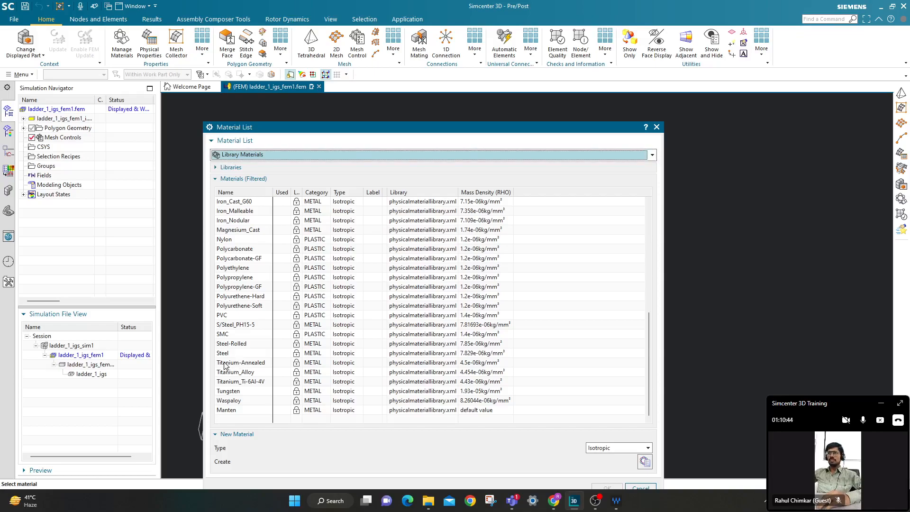
pyautogui.click(226, 356)
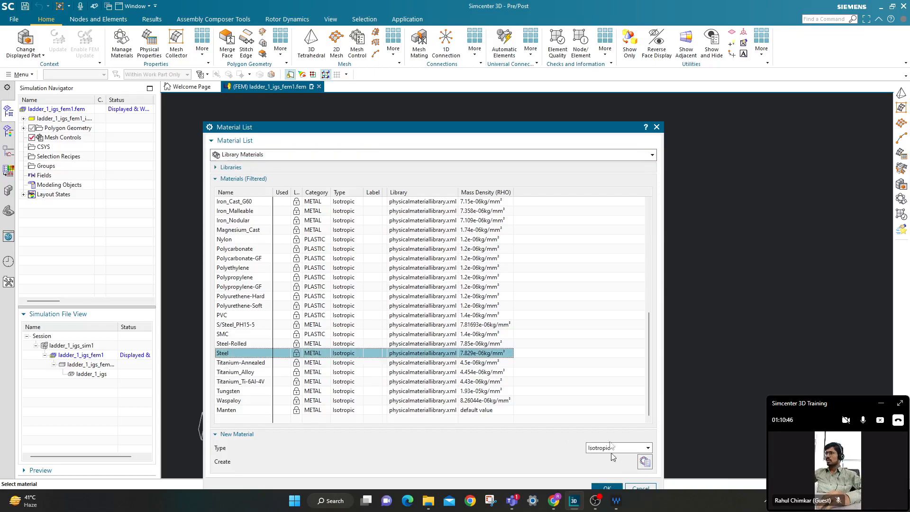
pyautogui.moveTo(511, 128); pyautogui.dragTo(490, 66)
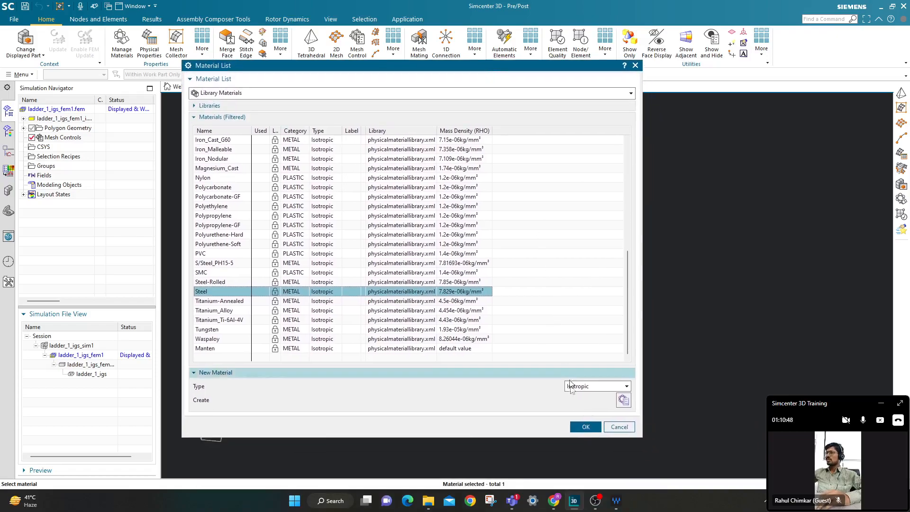
pyautogui.click(586, 427)
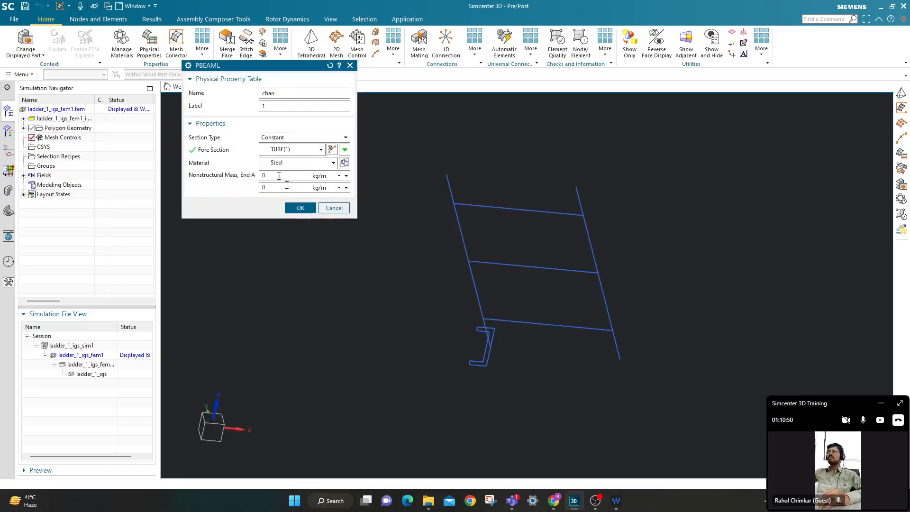
# - Set the chan property's fore section to CHAN(1) and accept the PBEAML property
pyautogui.moveTo(242, 116); pyautogui.dragTo(242, 127)
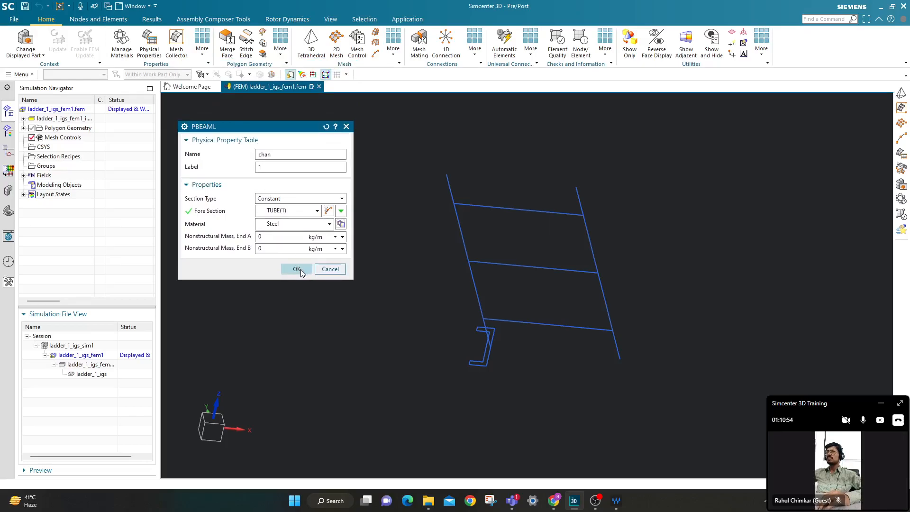
pyautogui.click(303, 211)
pyautogui.click(289, 232)
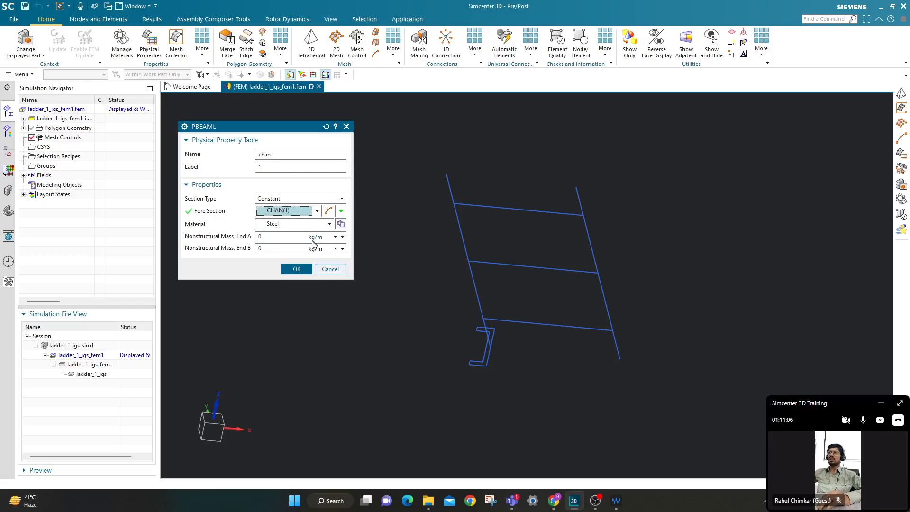
pyautogui.click(302, 269)
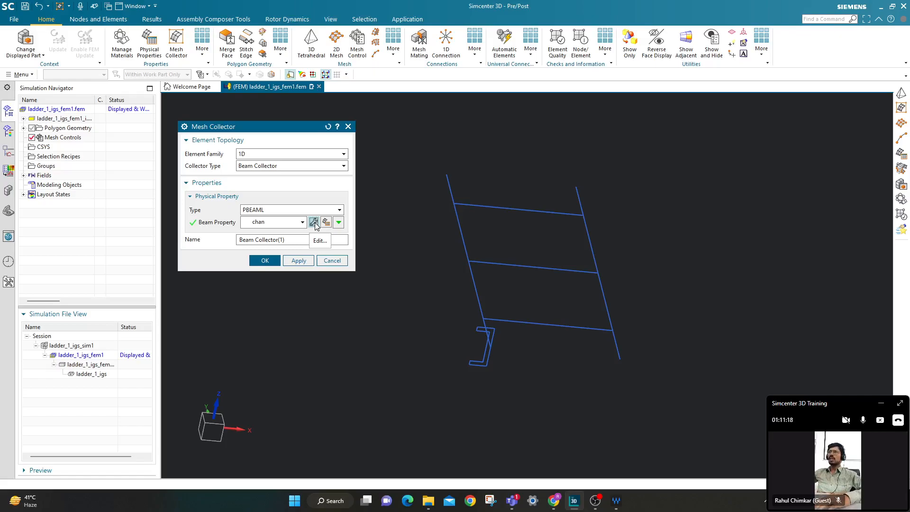
# - Name the beam collector with the chan property chan_collector and create it
pyautogui.moveTo(286, 240); pyautogui.dragTo(238, 241)
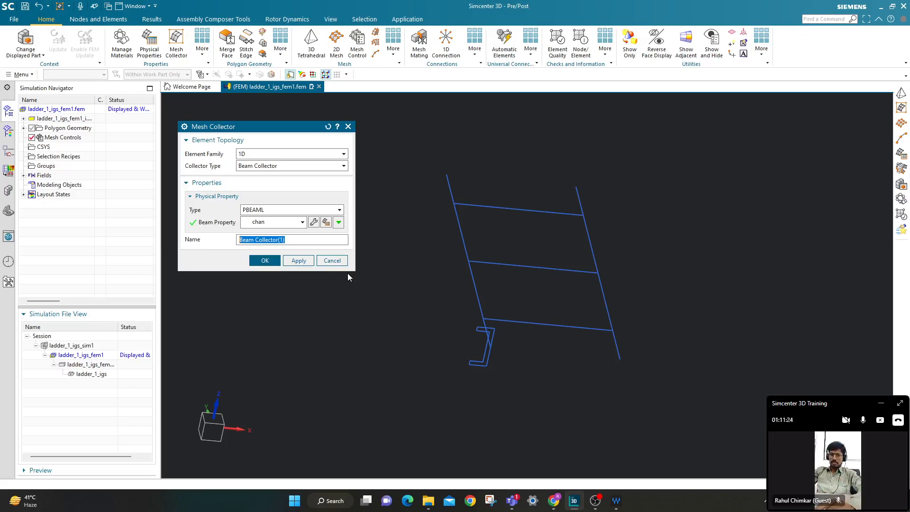
pyautogui.write('chan_c')
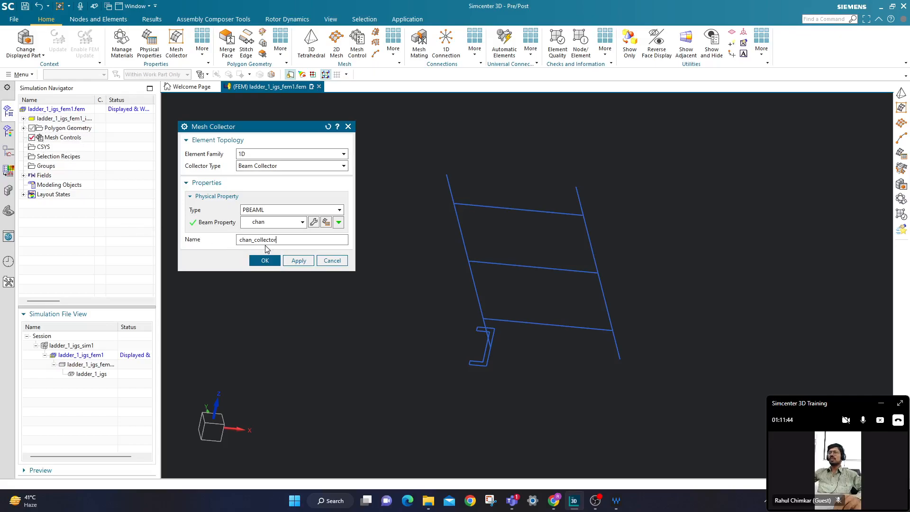
pyautogui.click(23, 175)
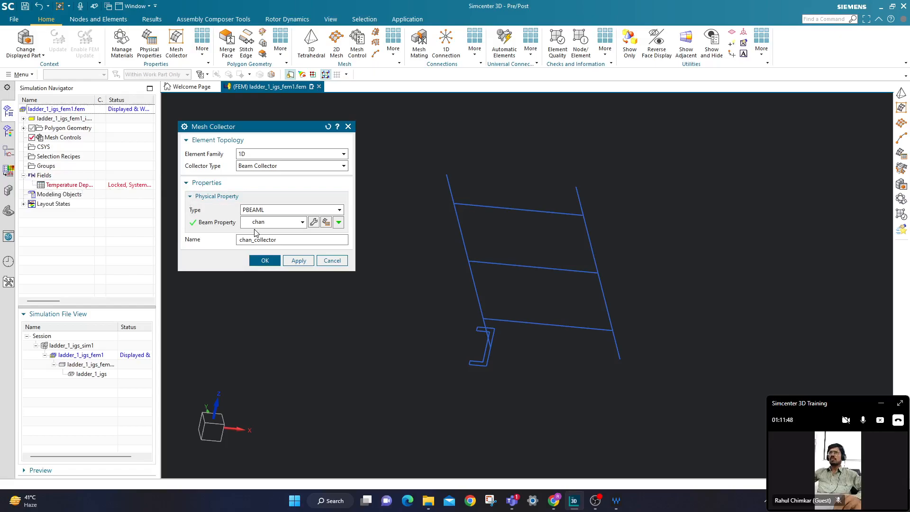
pyautogui.click(257, 261)
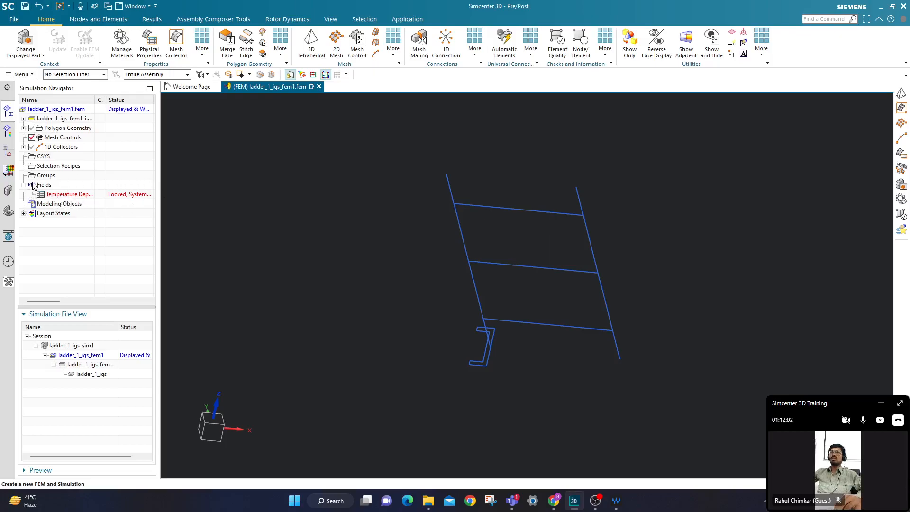
# - Examine chan_collector under the 1D collectors, including its assigned beam property and name
pyautogui.click(24, 147)
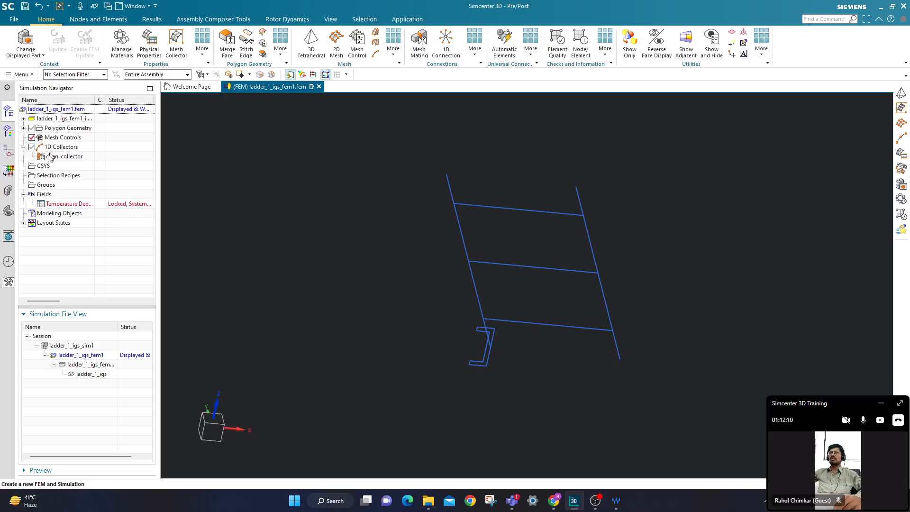
pyautogui.doubleClick(61, 148)
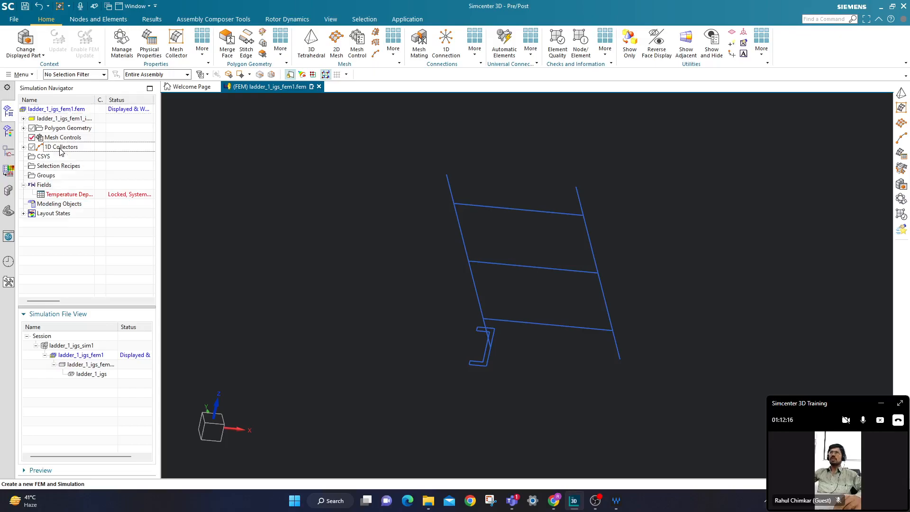
pyautogui.click(23, 148)
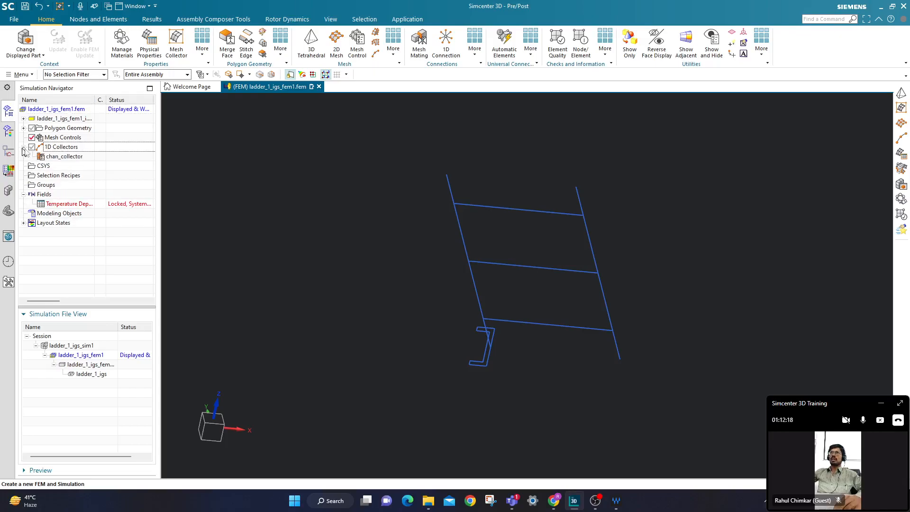
pyautogui.rightClick(61, 148)
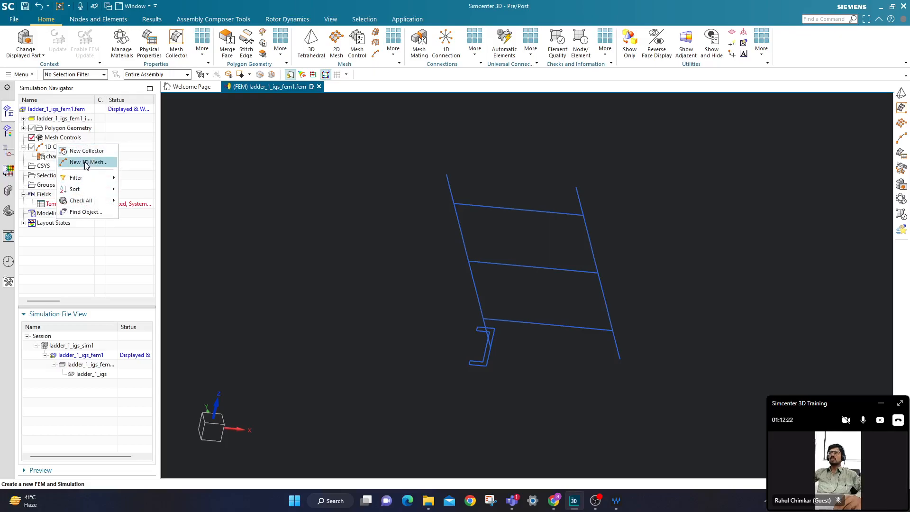
pyautogui.click(84, 243)
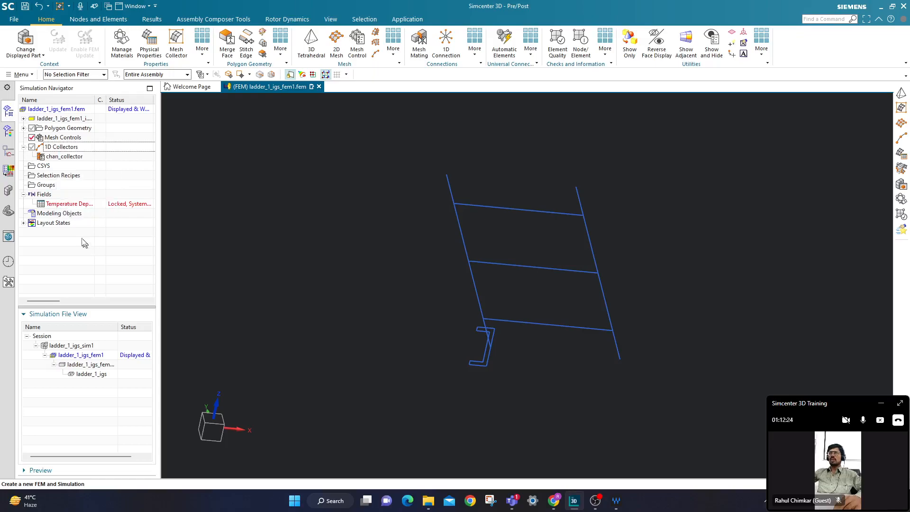
pyautogui.click(48, 158)
pyautogui.doubleClick(48, 157)
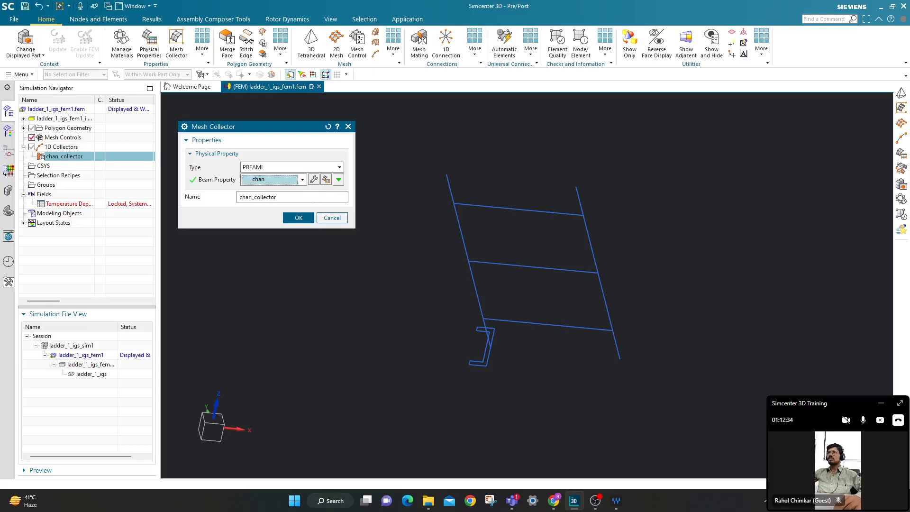
pyautogui.click(311, 197)
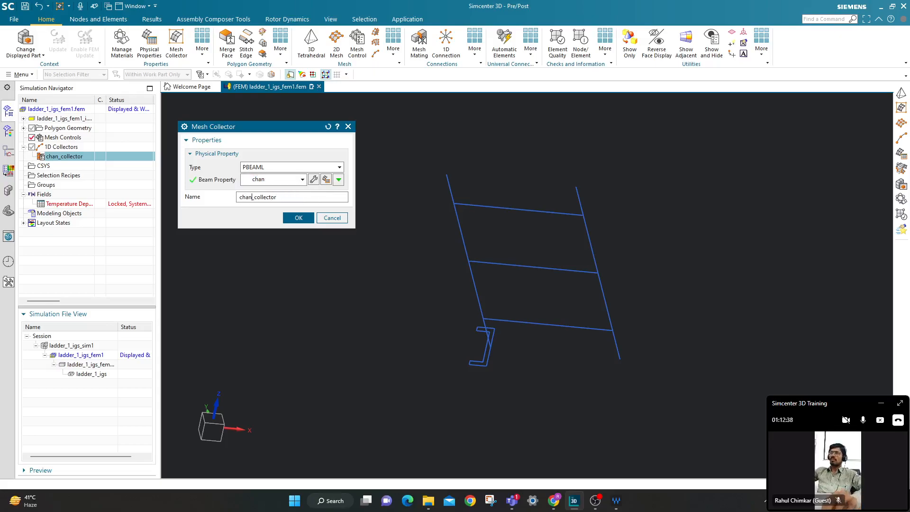
pyautogui.click(332, 217)
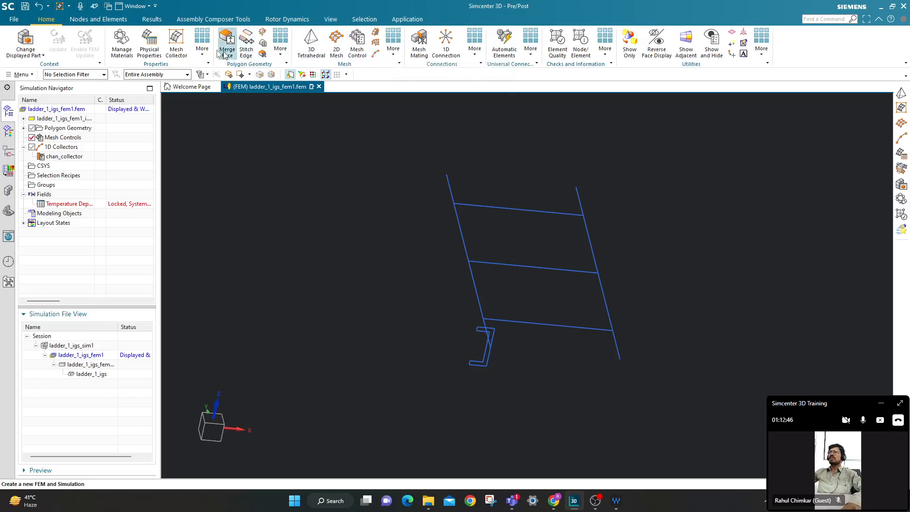
pyautogui.click(183, 49)
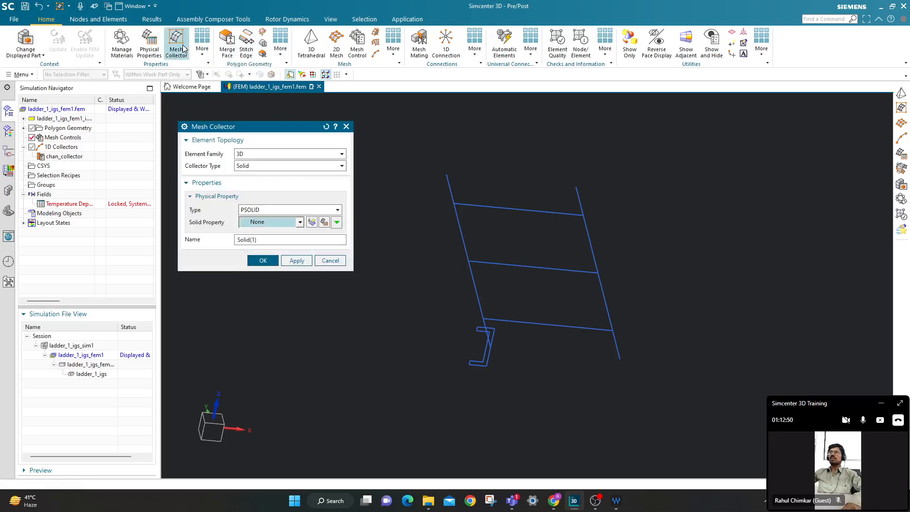
pyautogui.click(286, 154)
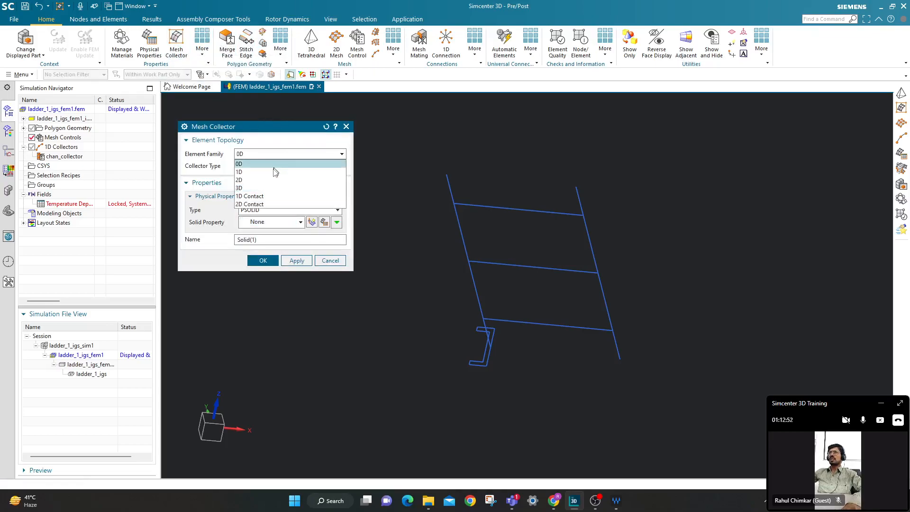
pyautogui.click(275, 171)
pyautogui.click(269, 166)
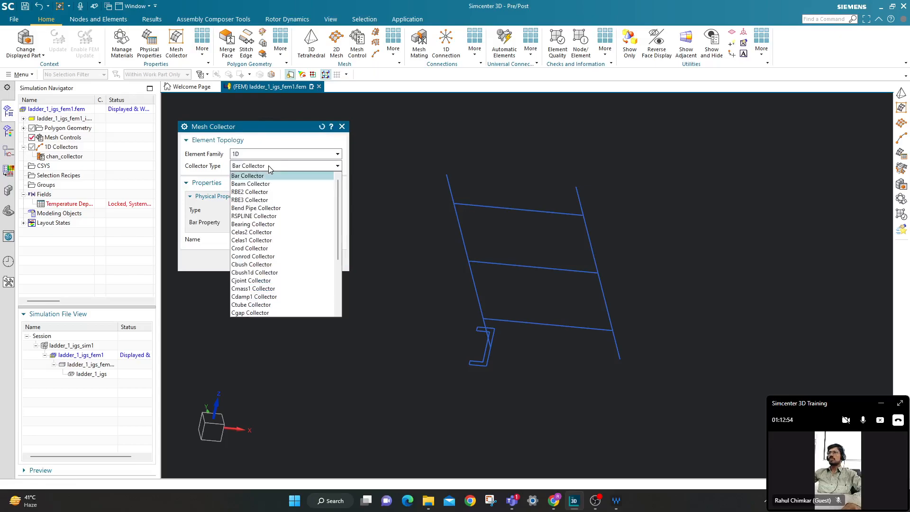
pyautogui.click(270, 184)
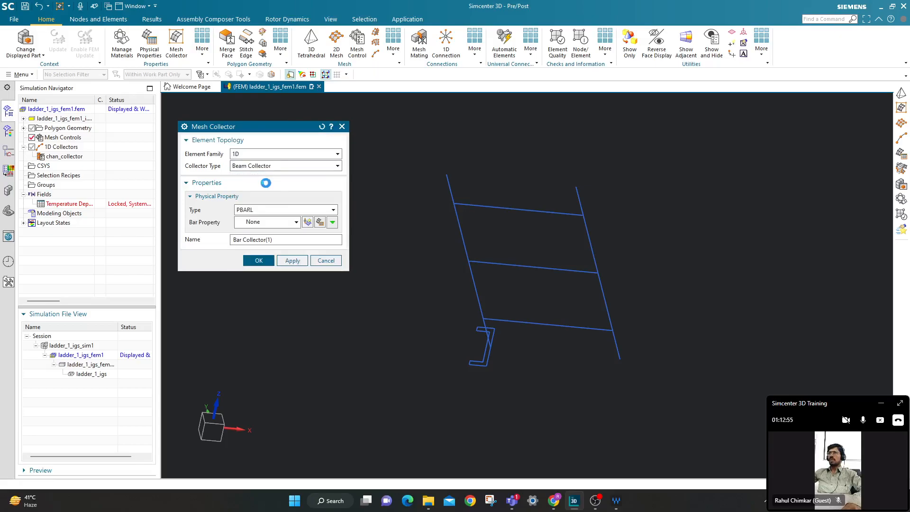
pyautogui.click(302, 222)
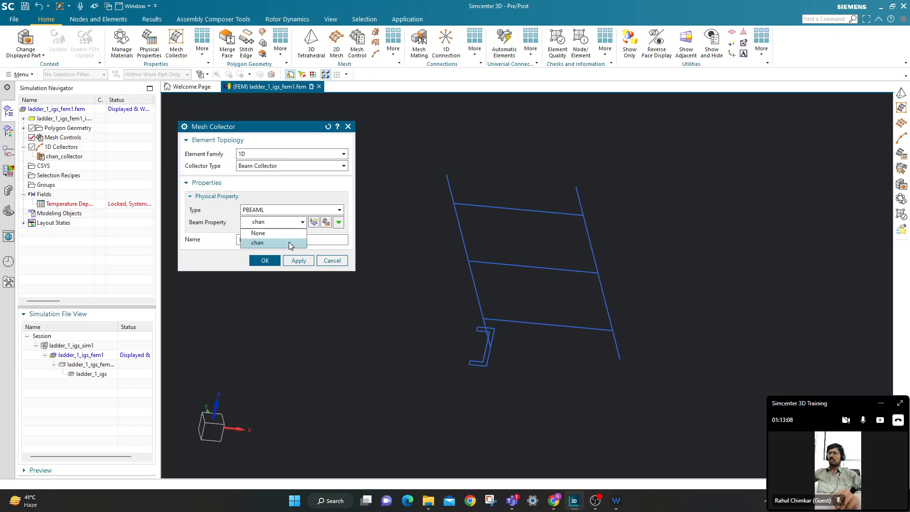
pyautogui.click(298, 191)
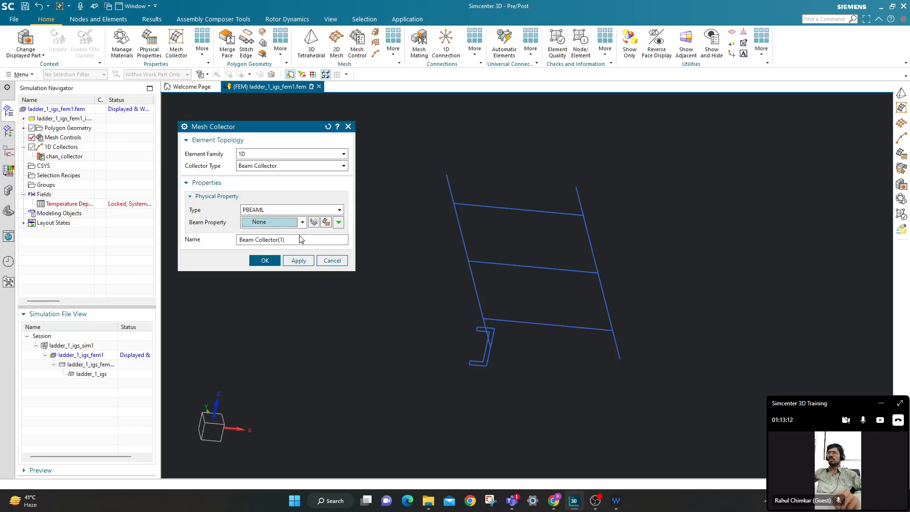
pyautogui.click(348, 127)
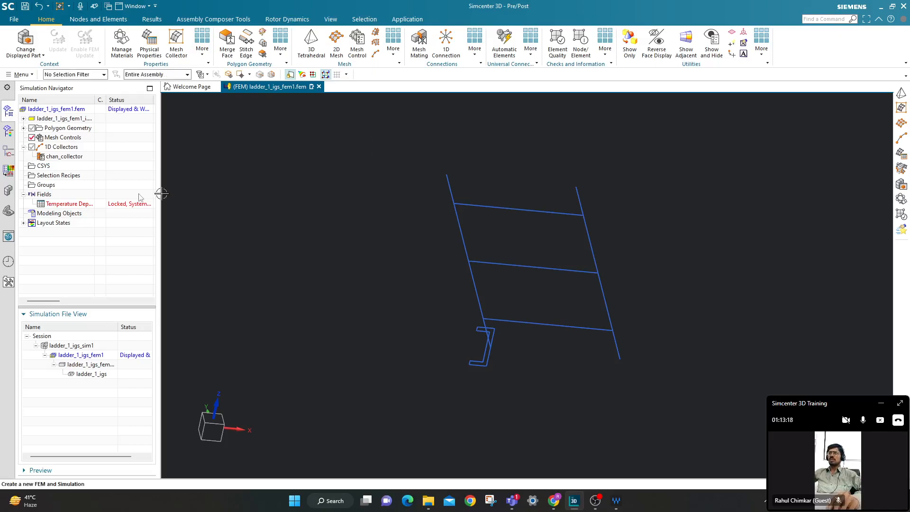
# - Edit chan_collector's PBEAML property, setting its fore section to TUBE(1) and its name to rug
pyautogui.rightClick(67, 157)
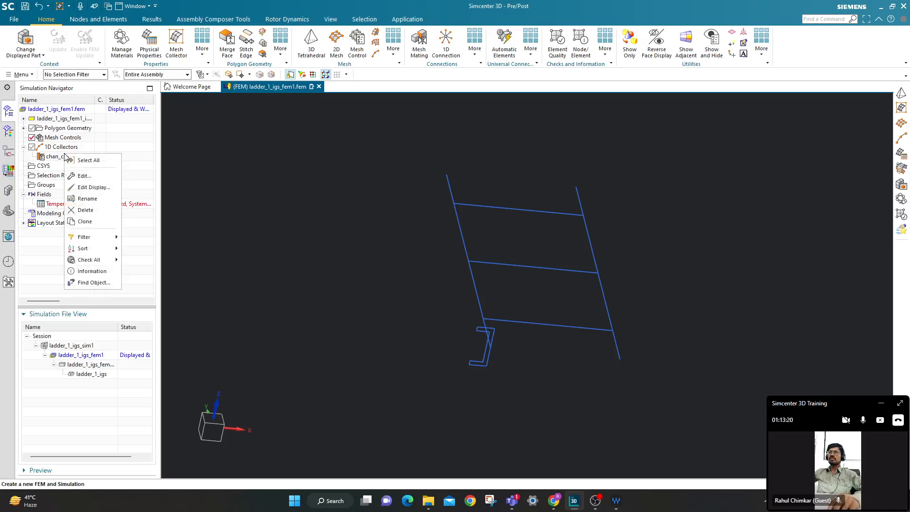
pyautogui.click(84, 177)
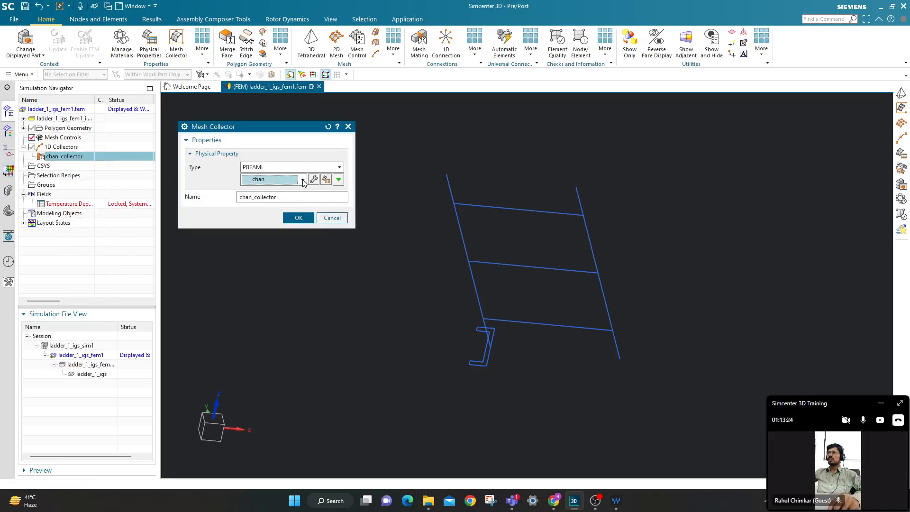
pyautogui.click(302, 180)
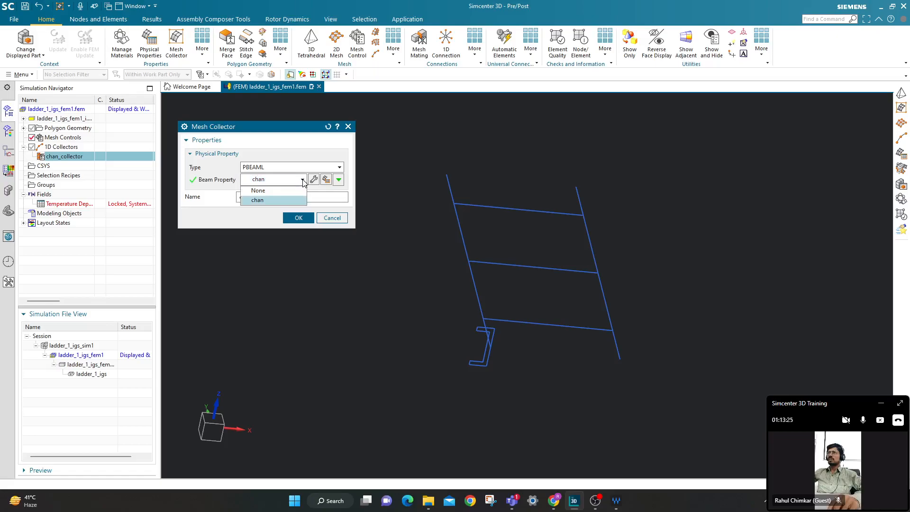
pyautogui.click(256, 220)
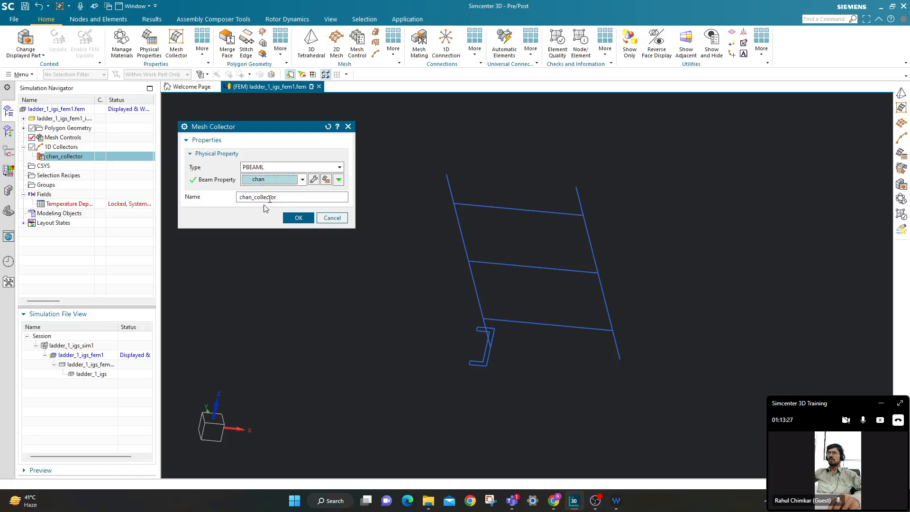
pyautogui.middleClick(312, 184)
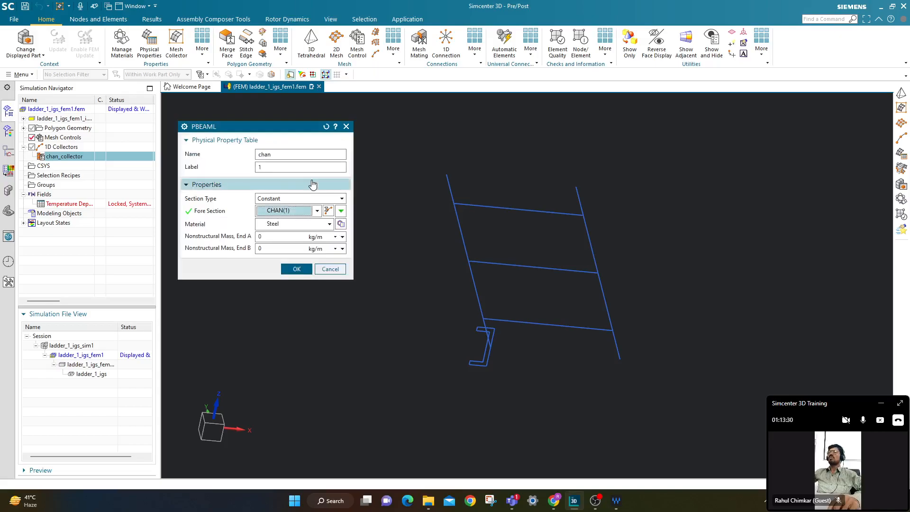
pyautogui.click(318, 211)
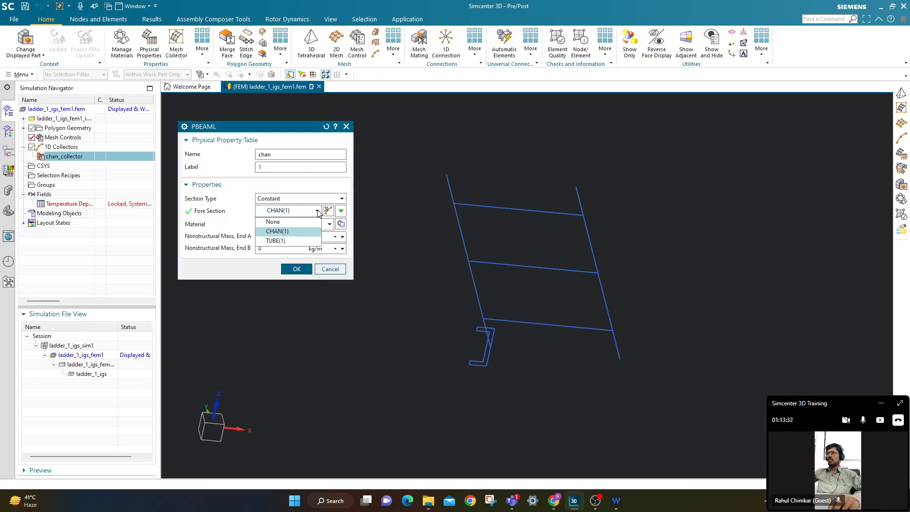
pyautogui.click(301, 240)
pyautogui.doubleClick(281, 155)
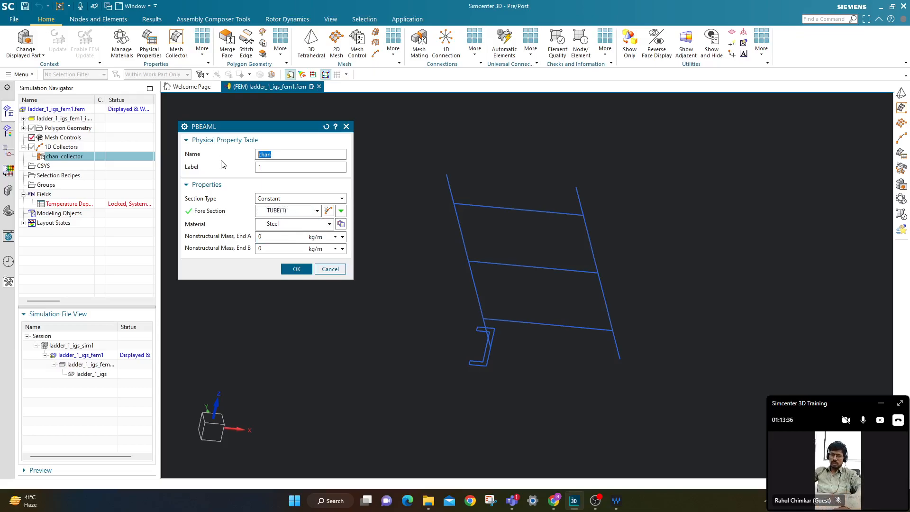
pyautogui.write('rug')
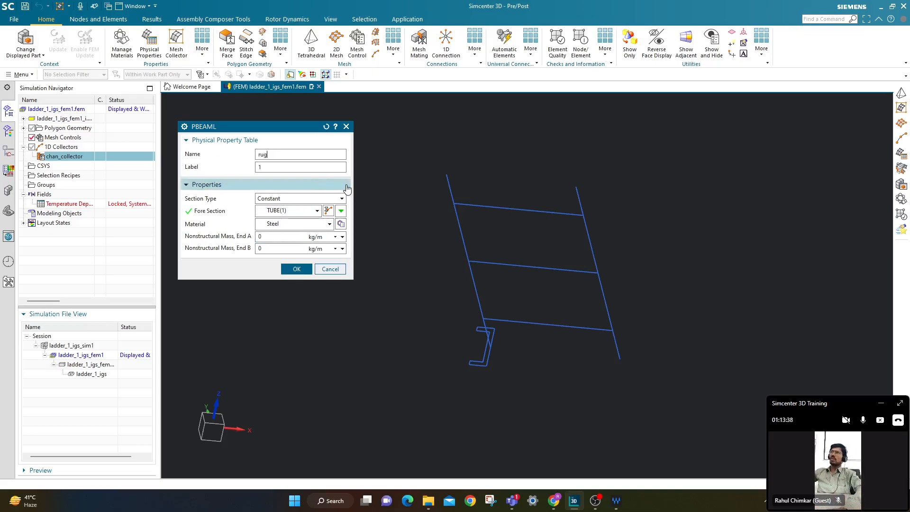
pyautogui.click(300, 268)
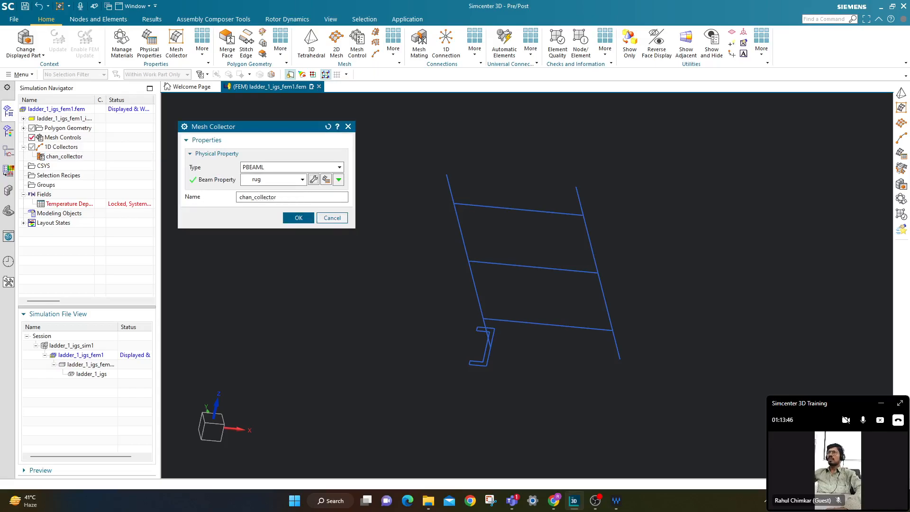
# - Rename chan_collector as rug_collector and accept the collector changes
pyautogui.press('BackSpace')
pyautogui.press('BackSpace')
pyautogui.press('BackSpace')
pyautogui.press('BackSpace')
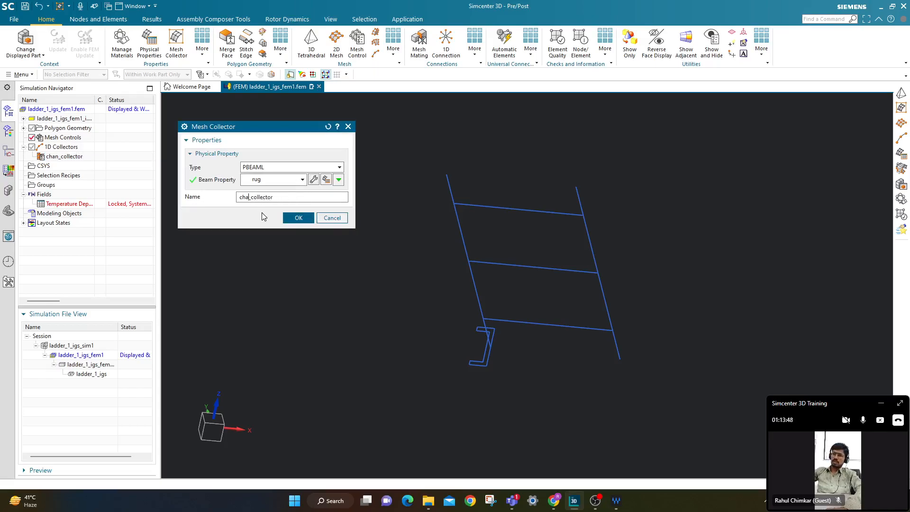
pyautogui.write('rug')
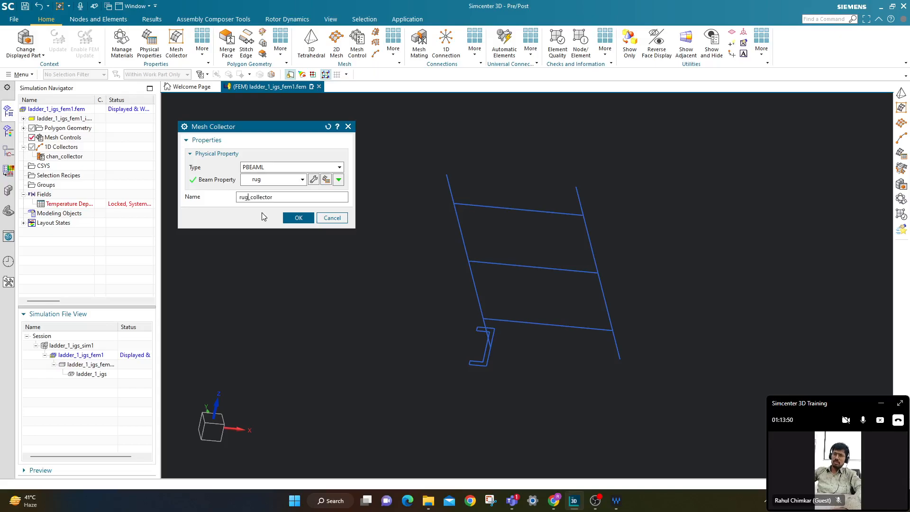
pyautogui.click(298, 218)
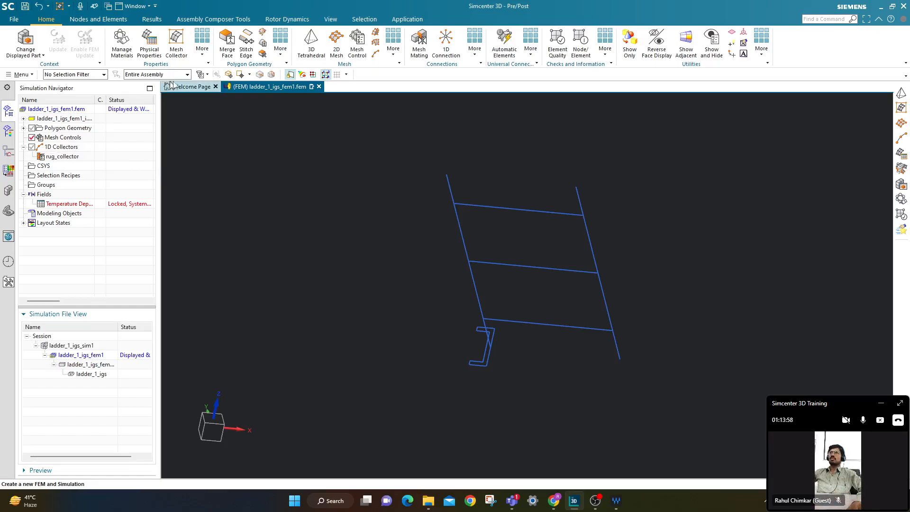
# - Start a new mesh collector with element family 1D, type Beam Collector, and its beam property set to None
pyautogui.click(176, 44)
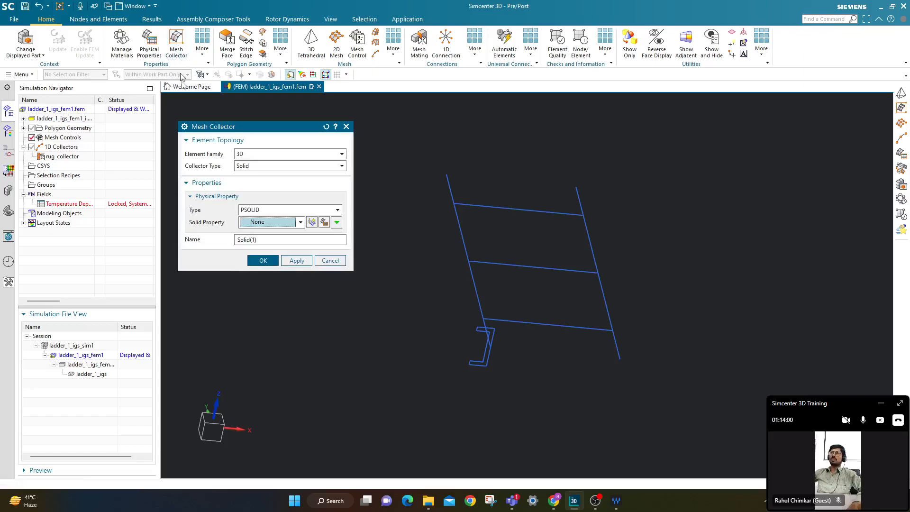
pyautogui.click(244, 156)
pyautogui.click(247, 172)
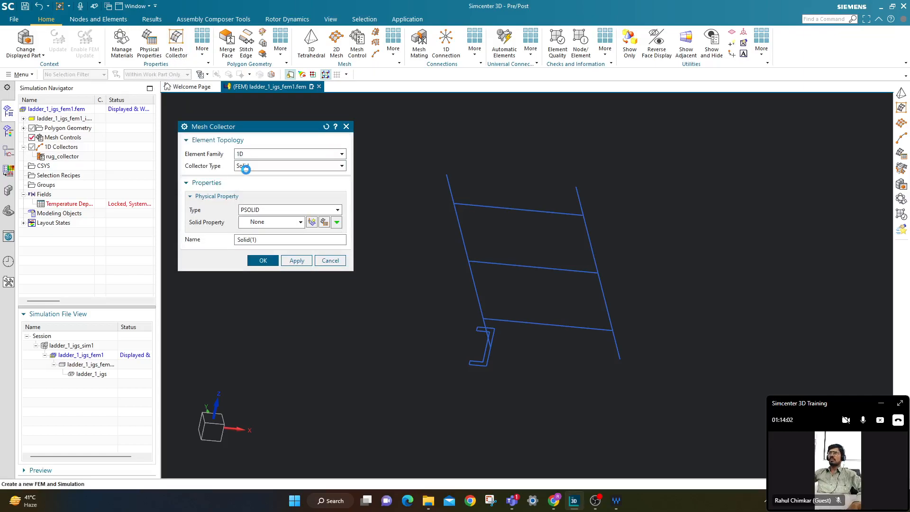
pyautogui.click(255, 169)
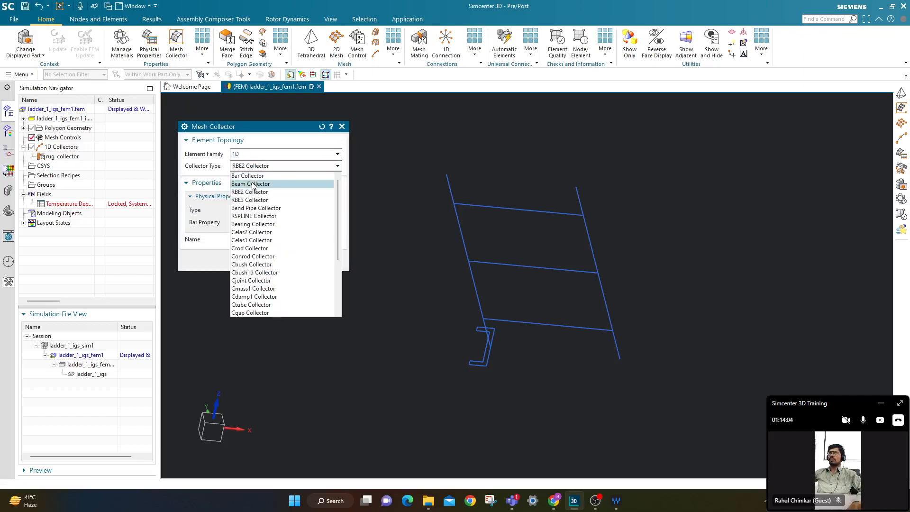
pyautogui.click(251, 182)
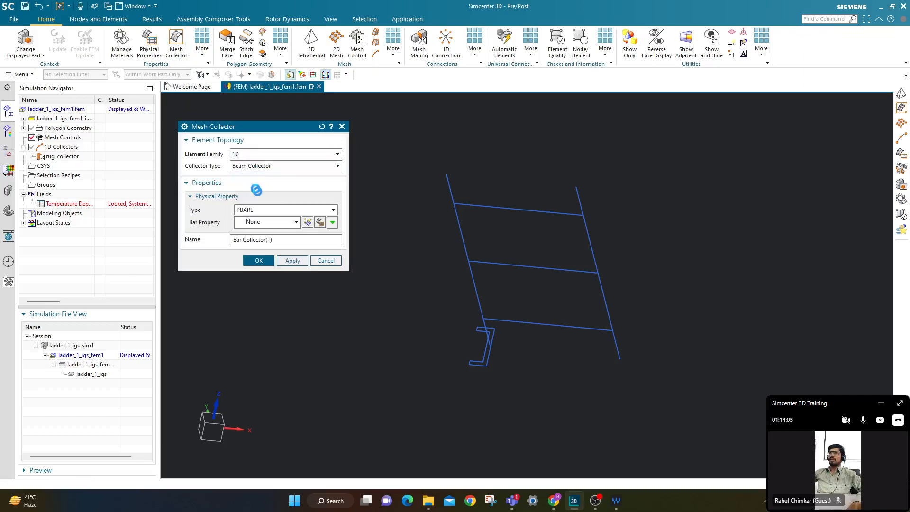
pyautogui.click(303, 222)
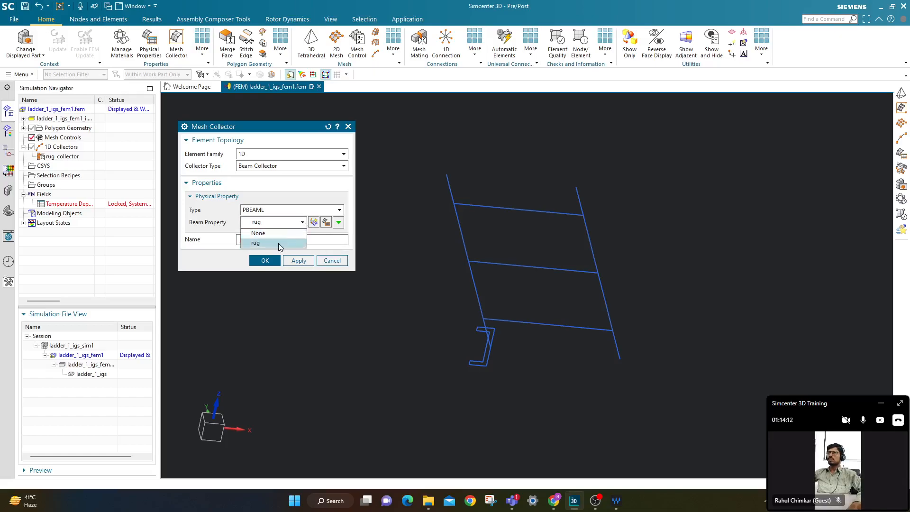
pyautogui.click(298, 192)
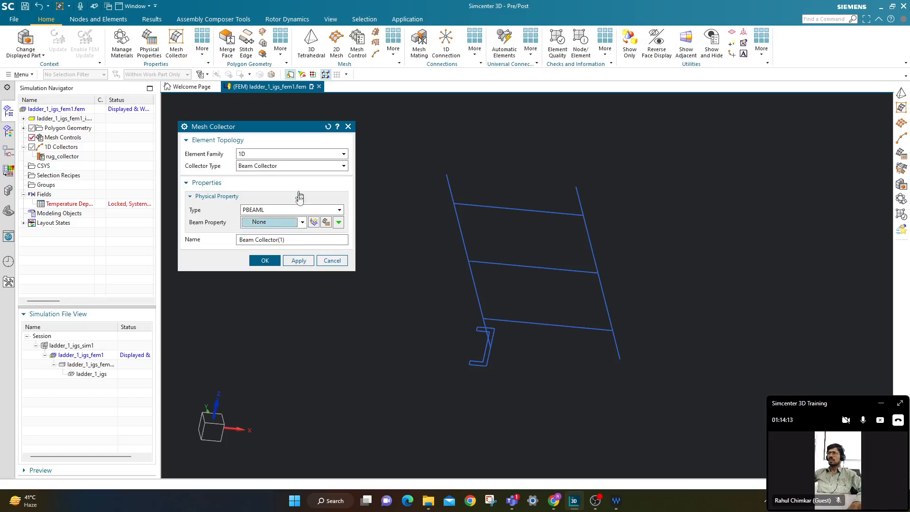
# - Create a PBEAML property named chan for the collector and assign CHAN(1) as its fore section
pyautogui.click(313, 223)
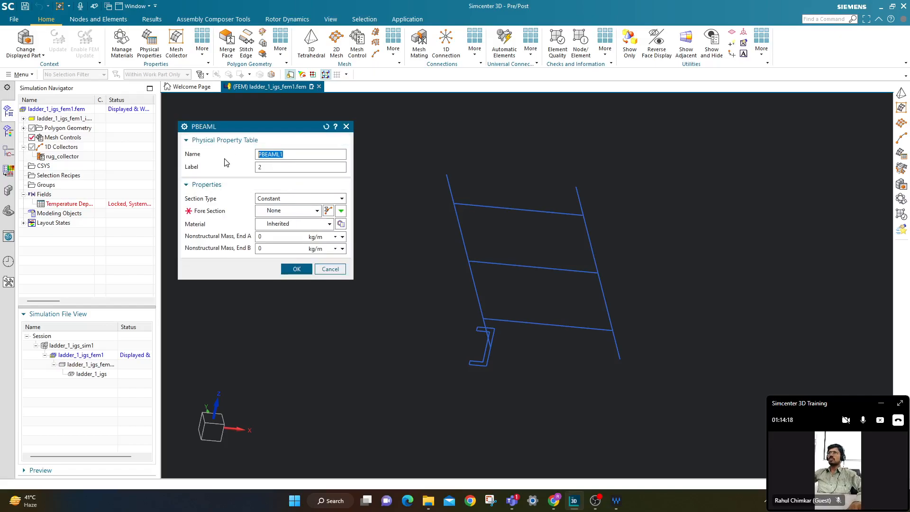
pyautogui.write('chan')
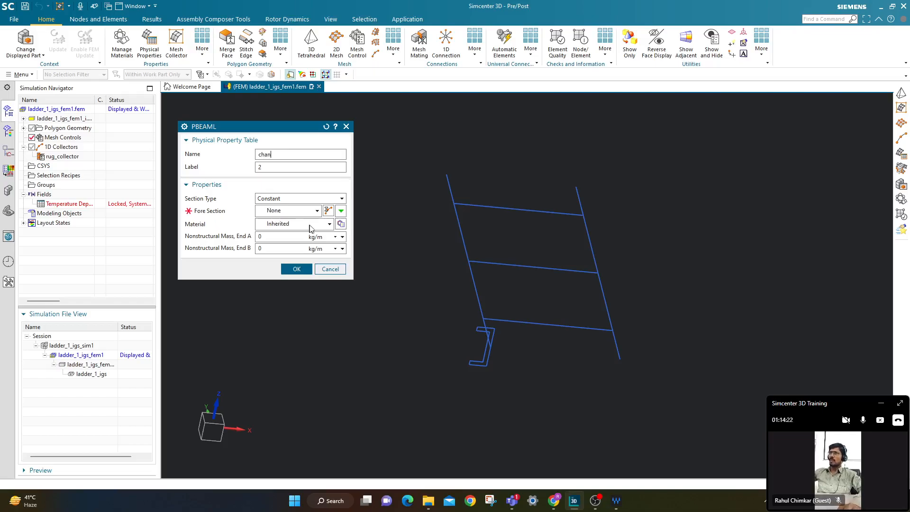
pyautogui.click(328, 212)
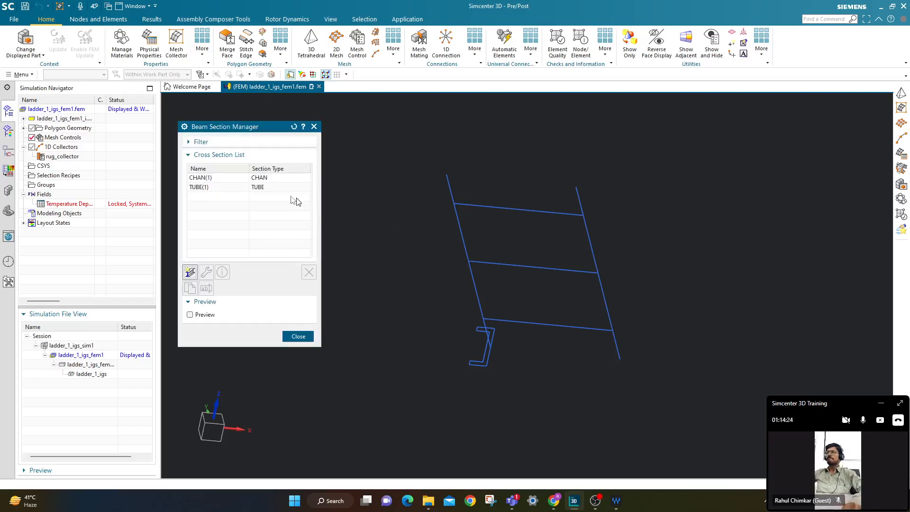
pyautogui.click(202, 179)
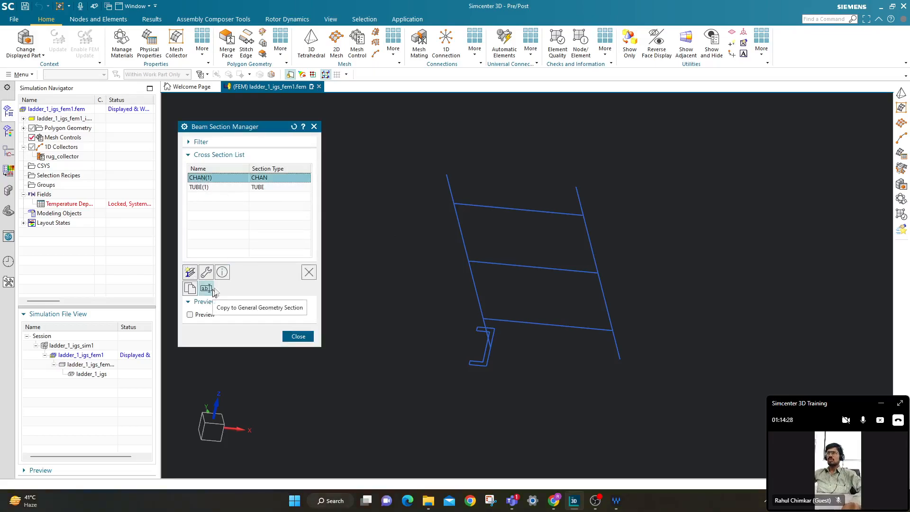
pyautogui.moveTo(233, 131); pyautogui.dragTo(334, 119)
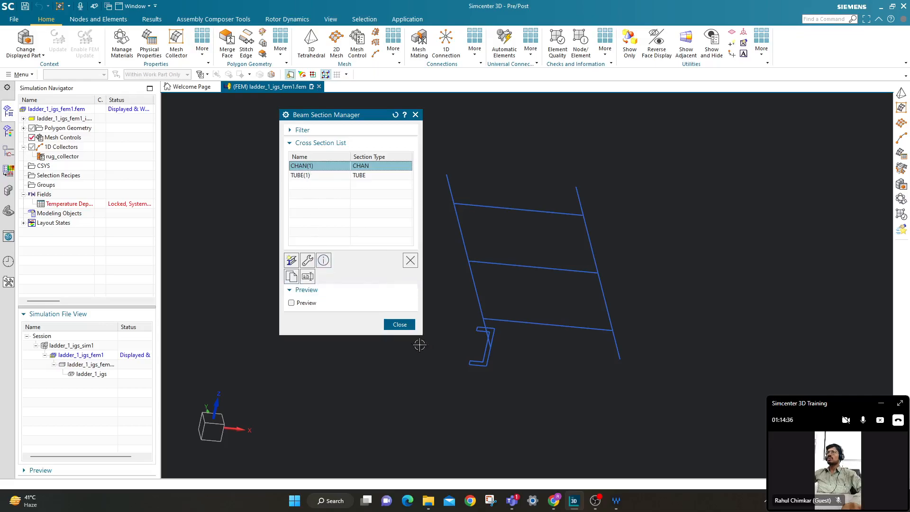
pyautogui.click(398, 325)
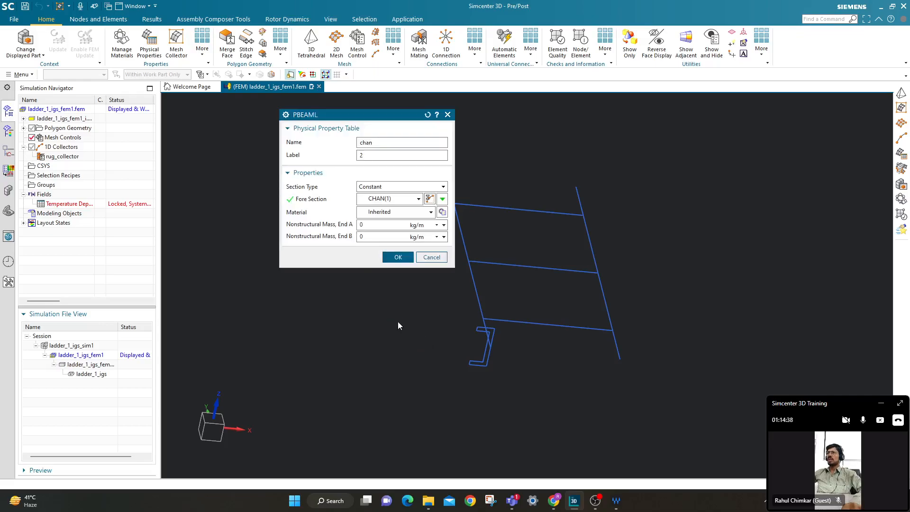
# - Assign the library material Steel to the chan property and accept the property
pyautogui.click(444, 212)
pyautogui.scroll(-8, 335, 327)
pyautogui.click(314, 343)
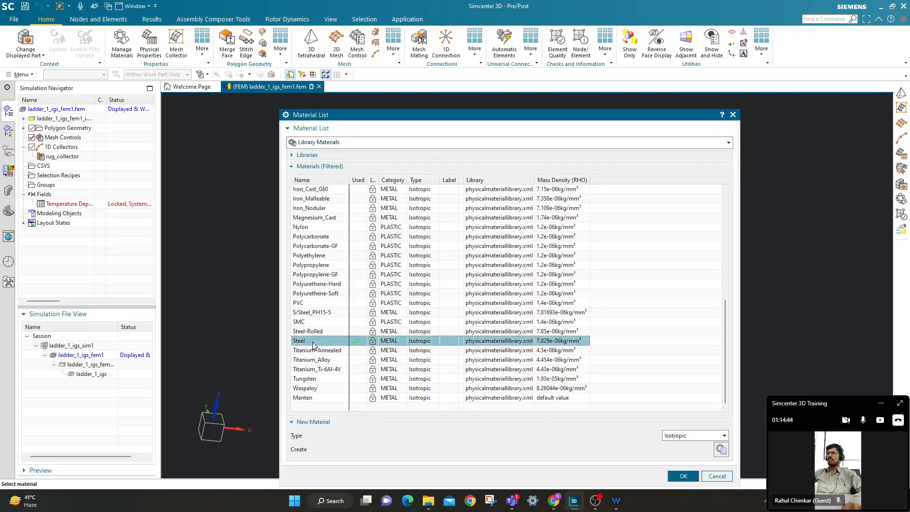
pyautogui.click(683, 476)
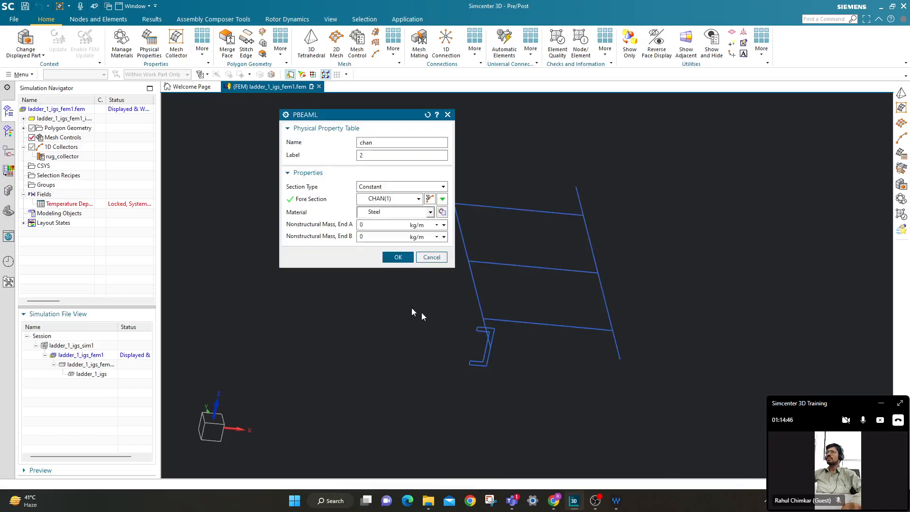
pyautogui.click(398, 258)
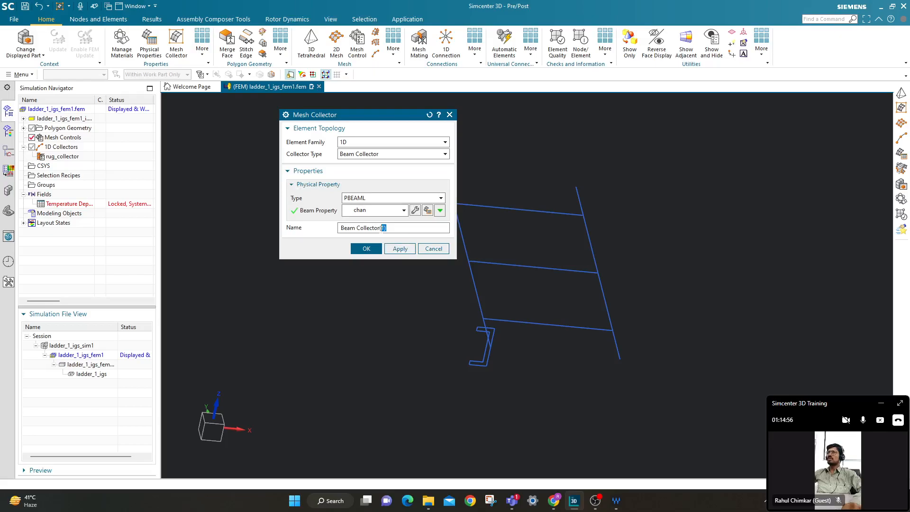
# - Name the beam collector "chan Collector", keep chan as its beam property, and create it
pyautogui.press('BackSpace')
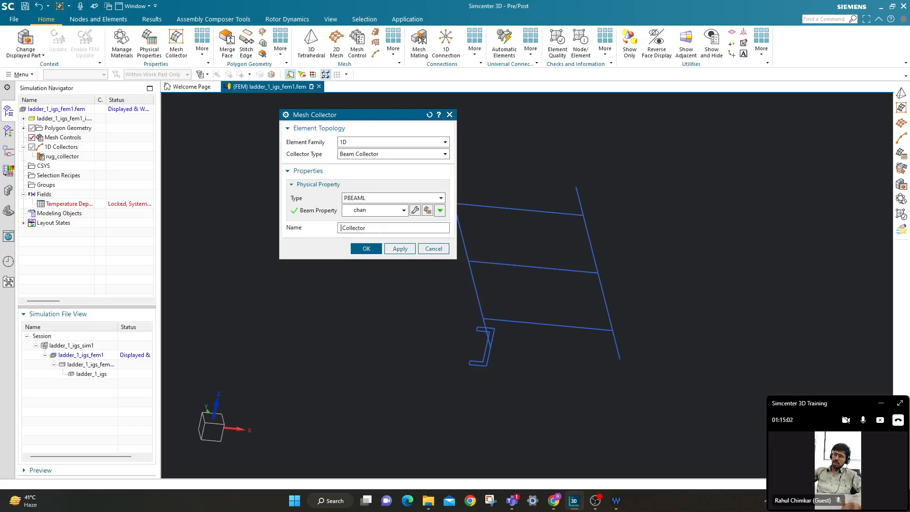
pyautogui.write('chan')
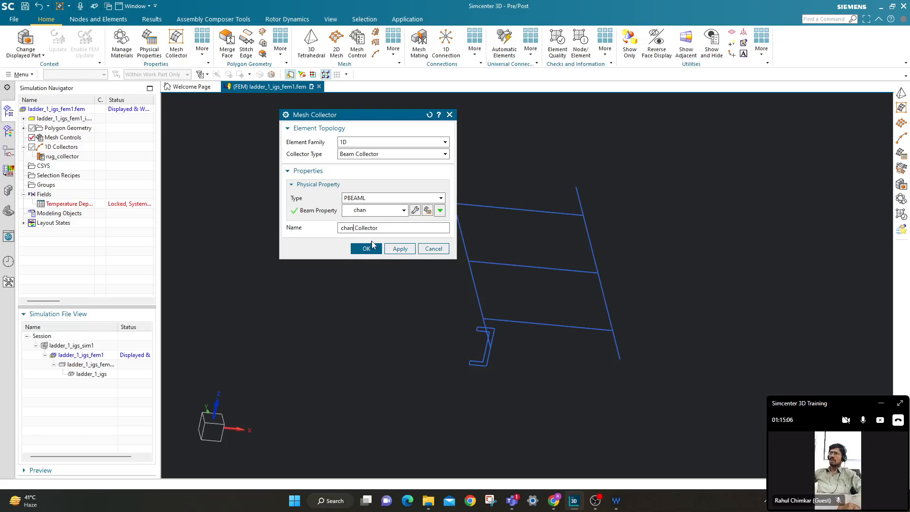
pyautogui.click(395, 212)
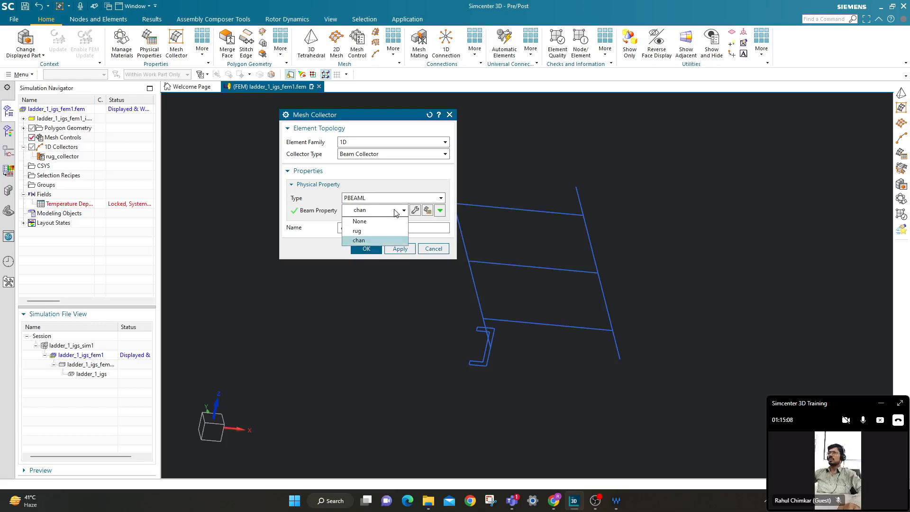
pyautogui.click(382, 240)
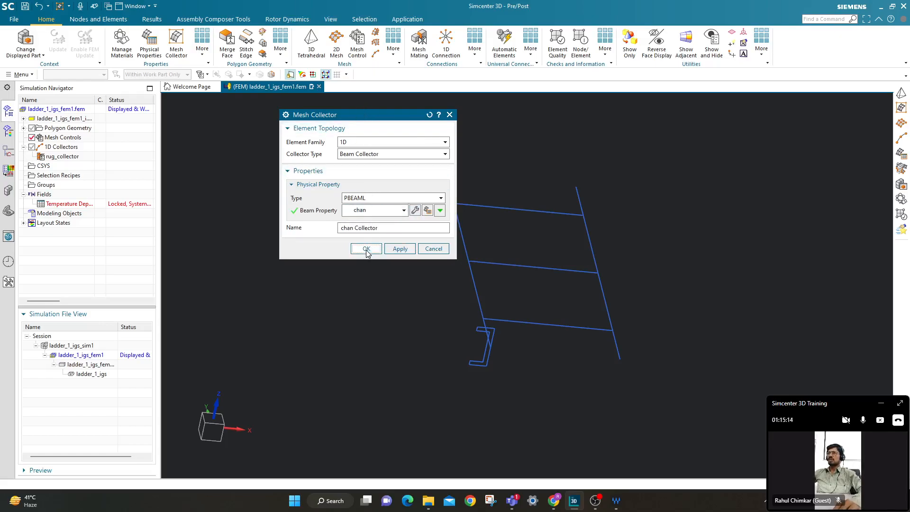
pyautogui.click(365, 250)
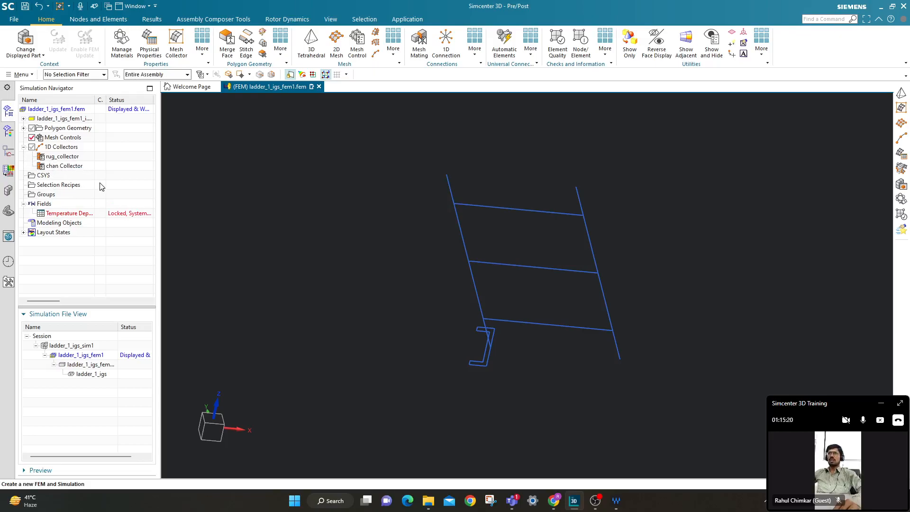
pyautogui.rightClick(60, 170)
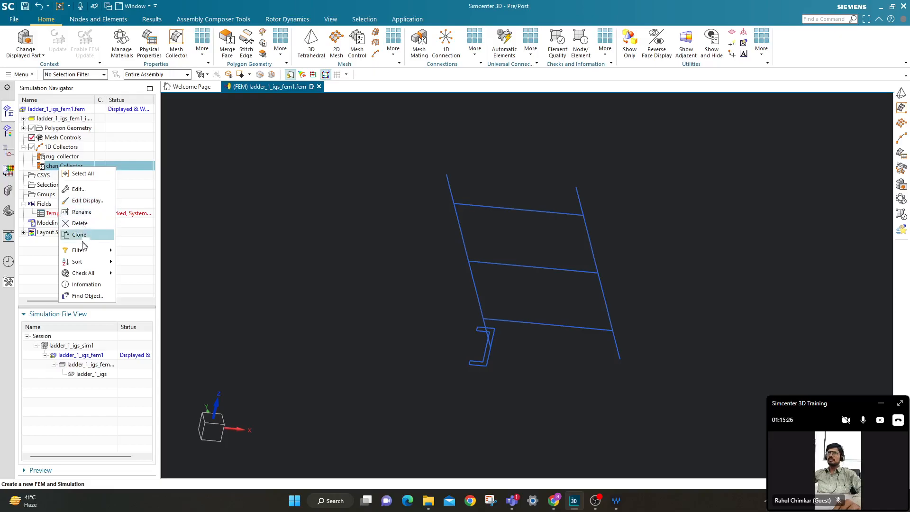
pyautogui.click(234, 286)
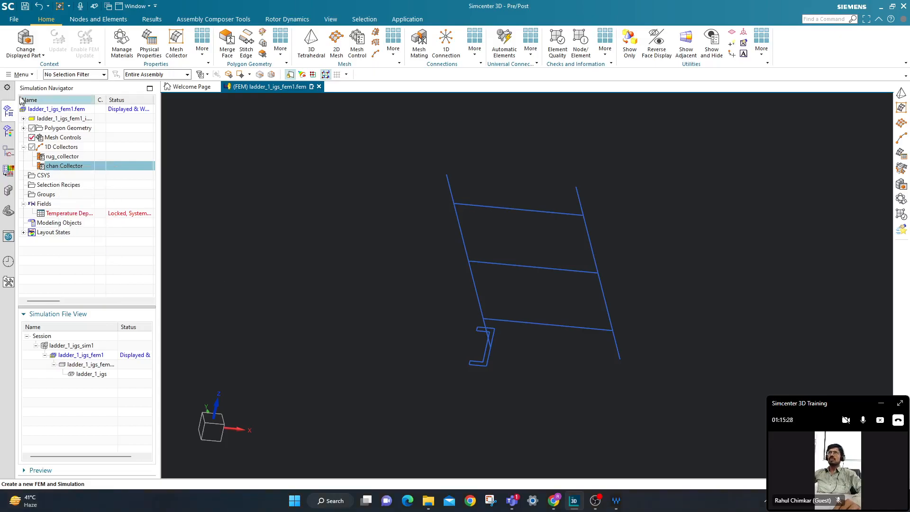
pyautogui.click(22, 75)
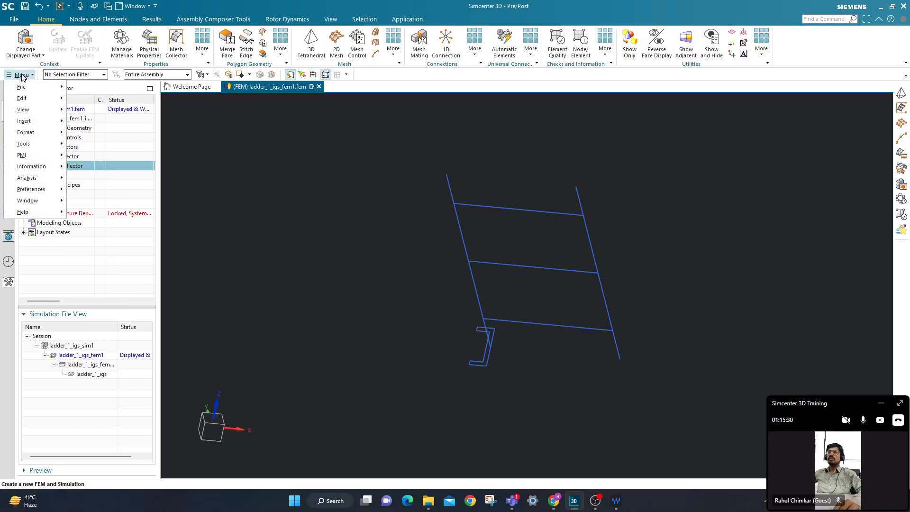
pyautogui.moveTo(34, 146)
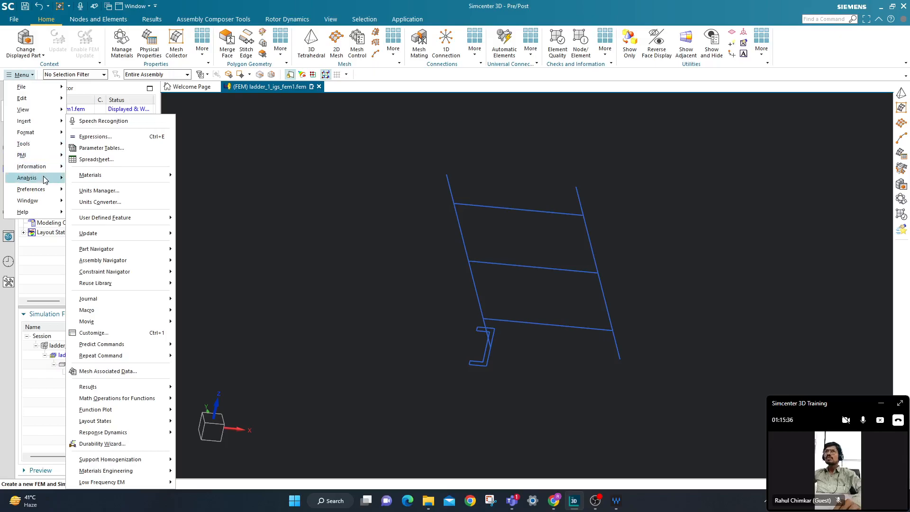
pyautogui.moveTo(45, 178)
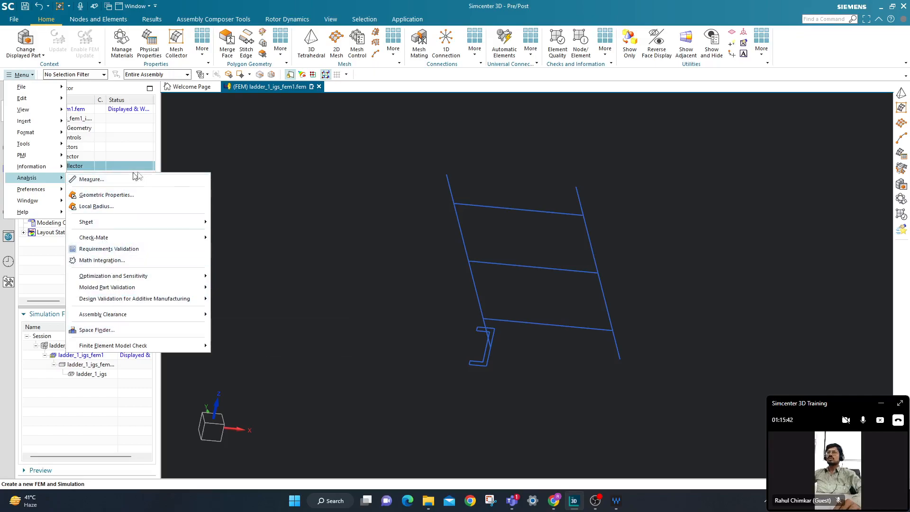
pyautogui.click(219, 146)
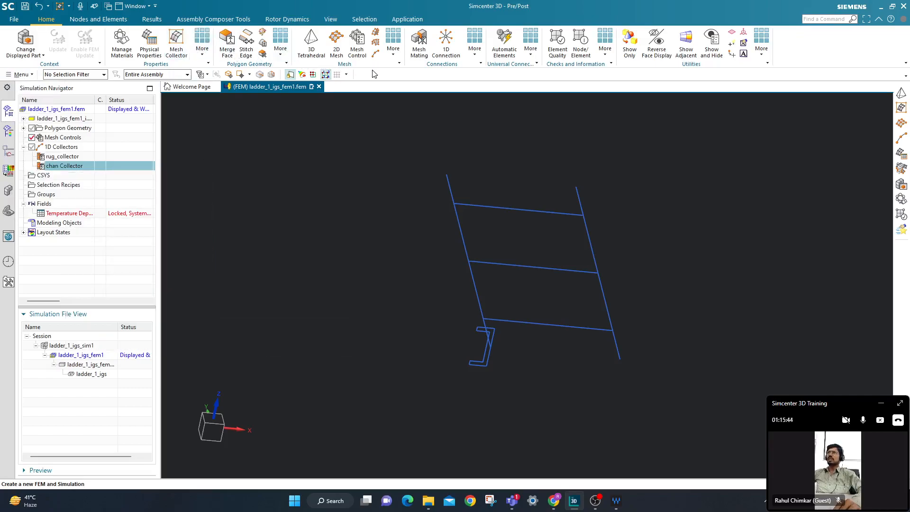
# - Start a 1D mesh and select the four line segments of the ladder rail beside the channel profile
pyautogui.click(376, 53)
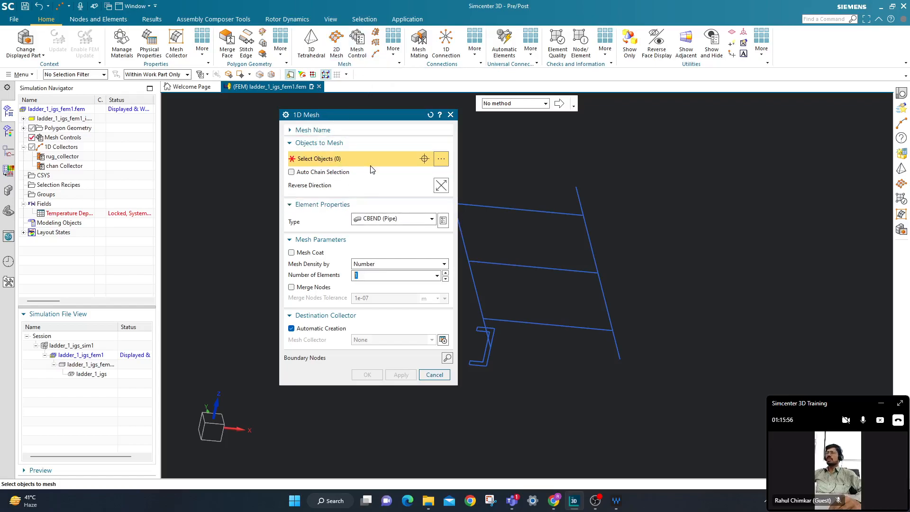
pyautogui.moveTo(382, 115); pyautogui.dragTo(281, 123)
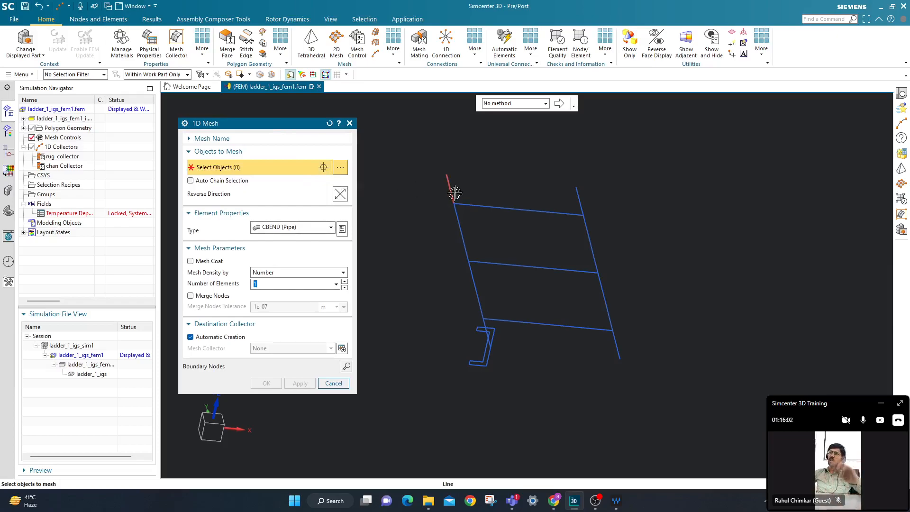
pyautogui.scroll(4, 453, 184)
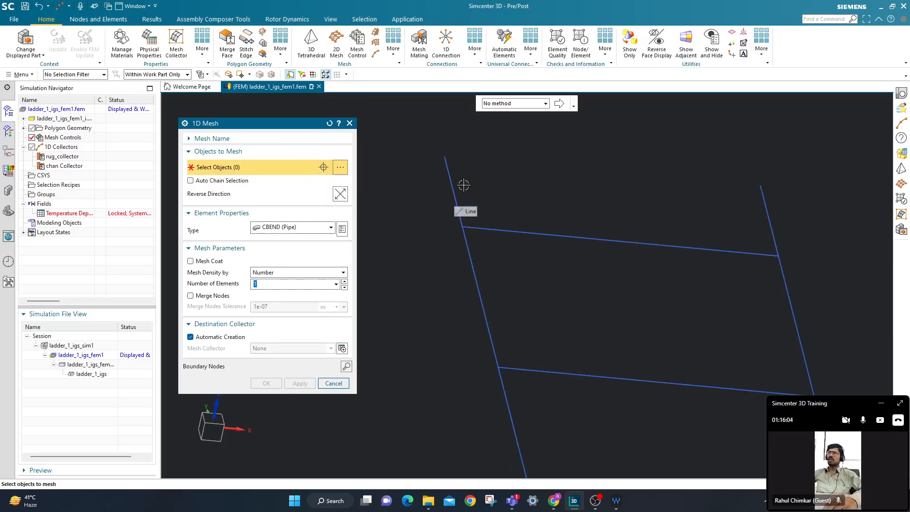
pyautogui.scroll(-2, 455, 188)
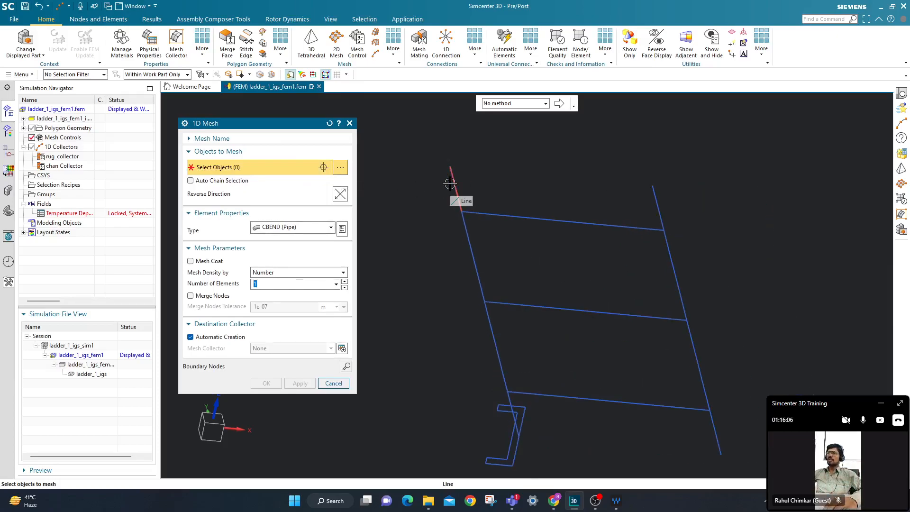
pyautogui.click(450, 184)
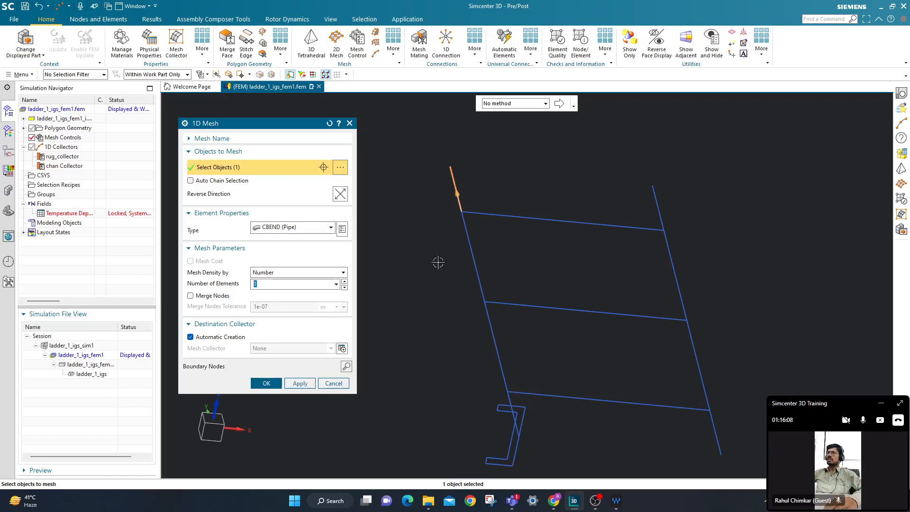
pyautogui.click(470, 243)
pyautogui.click(498, 344)
pyautogui.click(514, 418)
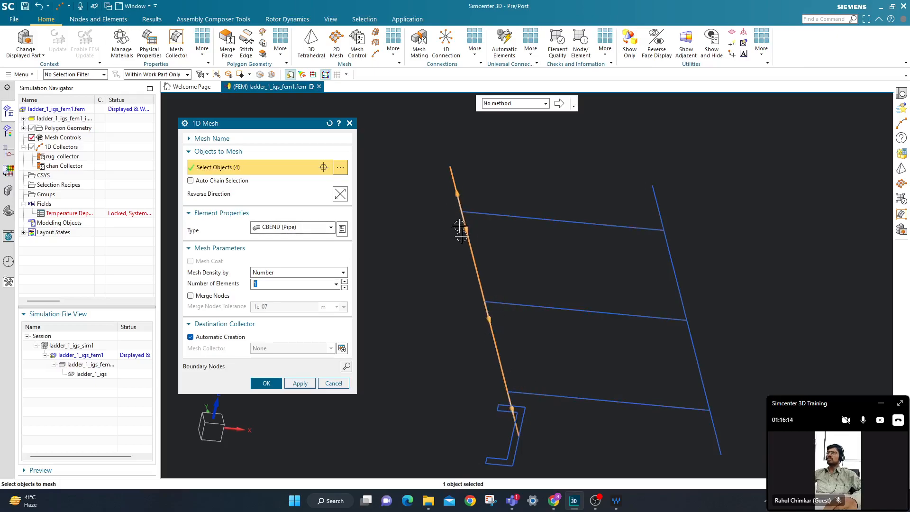
# - Enable auto chain selection for the first rail's mesh and set its element type to CBEAM
pyautogui.click(191, 182)
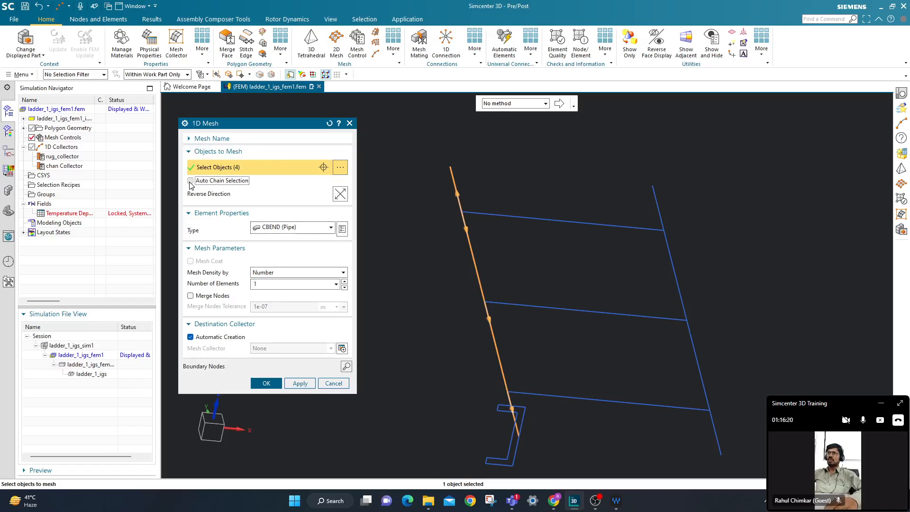
pyautogui.moveTo(536, 250)
pyautogui.mouseDown(button='middle')
pyautogui.moveTo(551, 242)
pyautogui.moveTo(538, 239)
pyautogui.moveTo(526, 207)
pyautogui.moveTo(531, 179)
pyautogui.moveTo(530, 251)
pyautogui.mouseUp(button='middle')
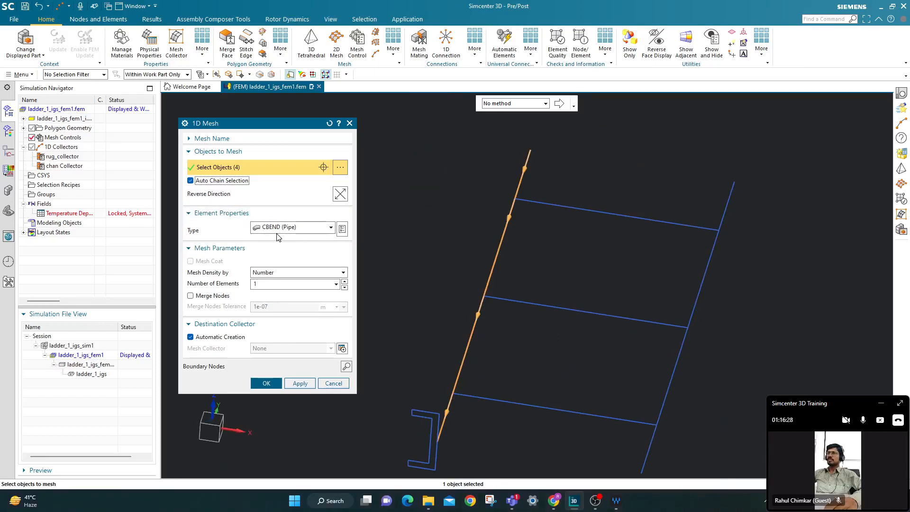
pyautogui.click(319, 232)
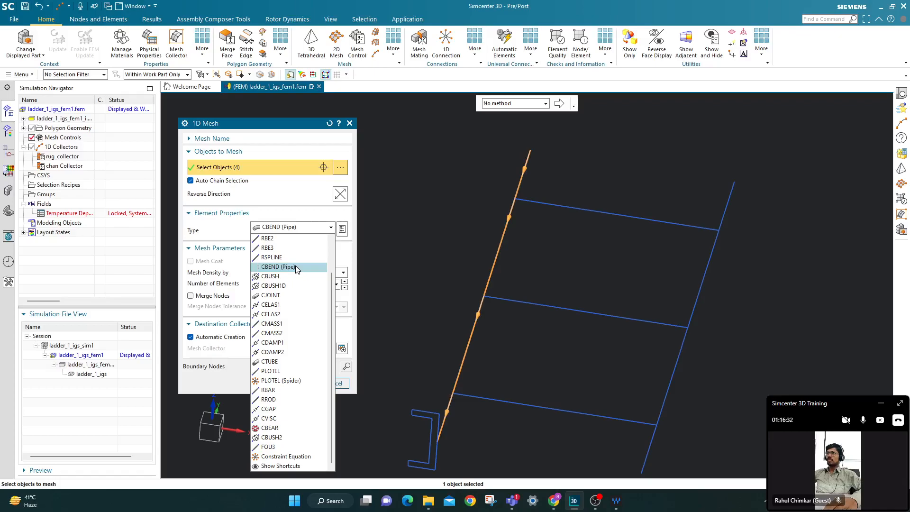
pyautogui.scroll(1, 284, 270)
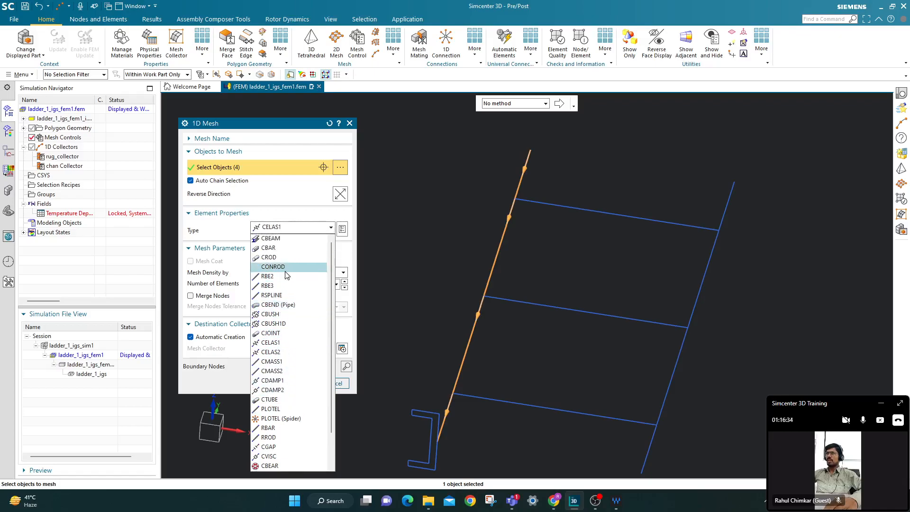
pyautogui.click(295, 242)
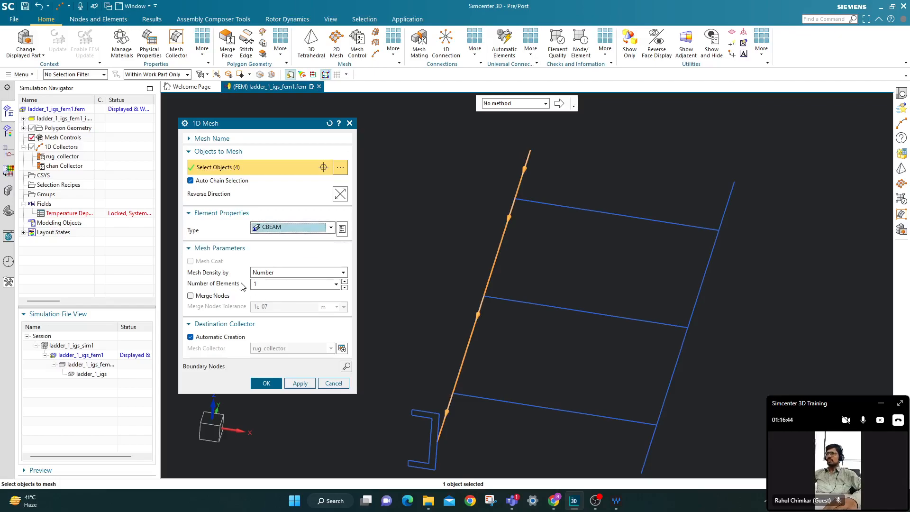
# - Disable automatic collector creation, assign chan Collector as the destination, and create the first rail's mesh with one element per segment
pyautogui.click(269, 284)
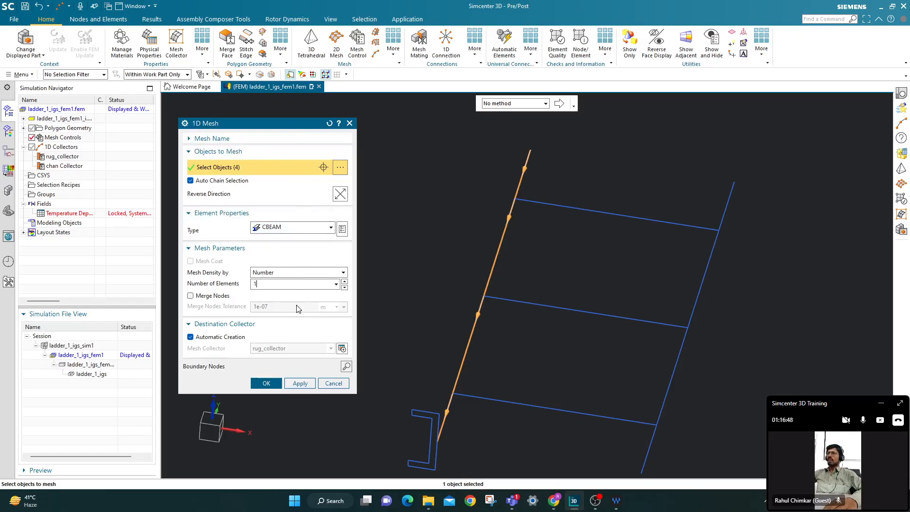
pyautogui.click(190, 338)
pyautogui.click(271, 353)
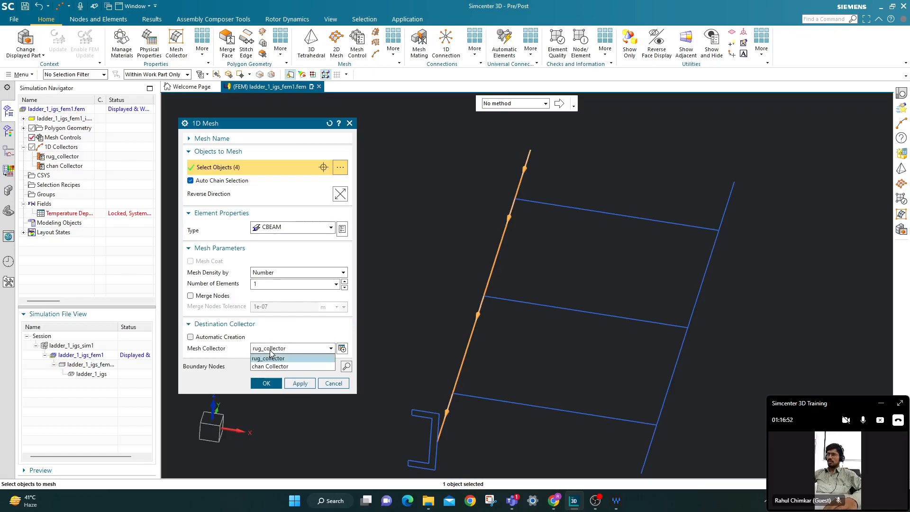
pyautogui.click(274, 366)
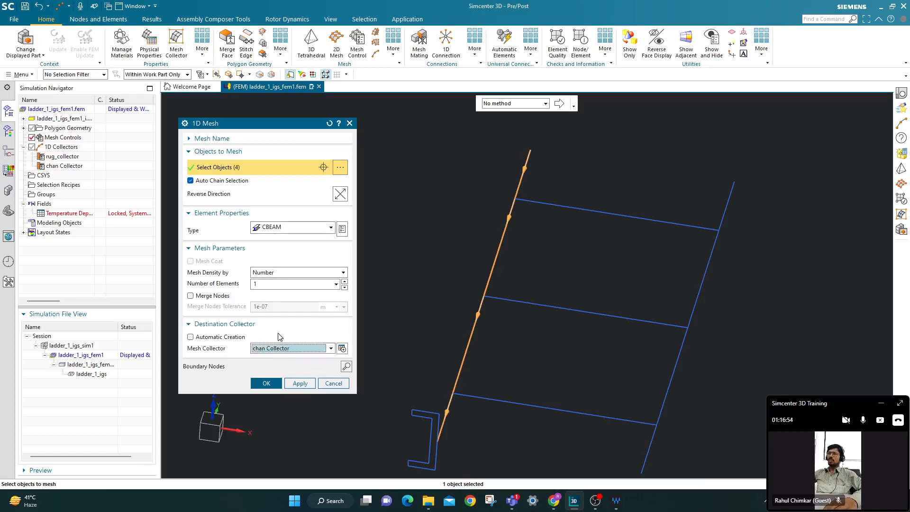
pyautogui.click(274, 384)
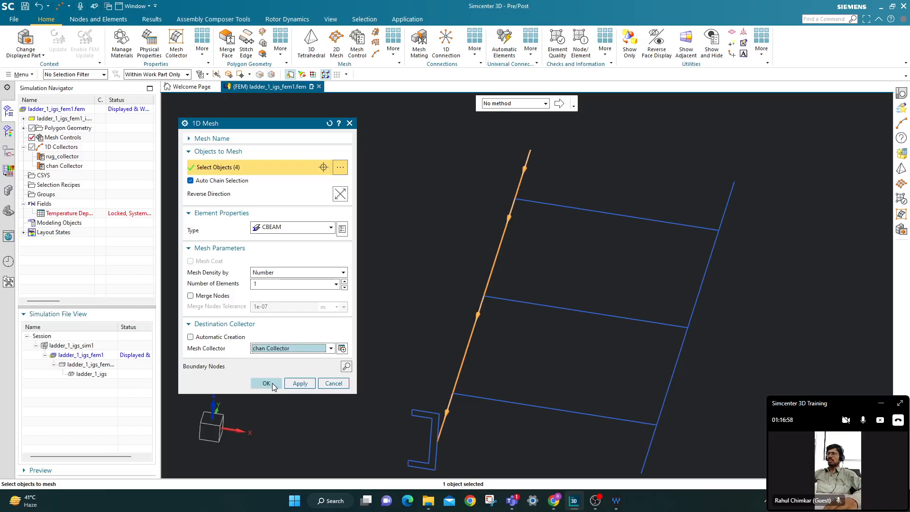
# - Mesh the four segments of the opposite ladder rail with CBEAM elements in chan Collector, with auto chain selection enabled
pyautogui.scroll(-2, 554, 250)
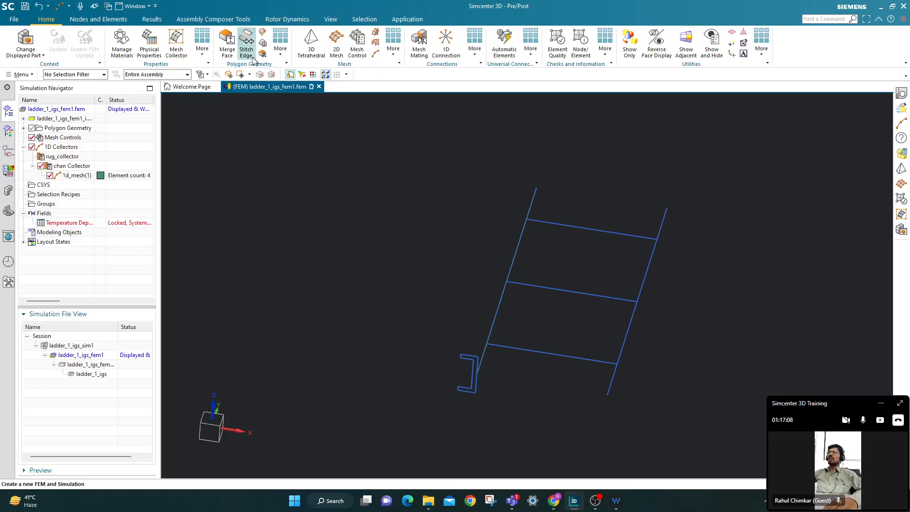
pyautogui.click(377, 55)
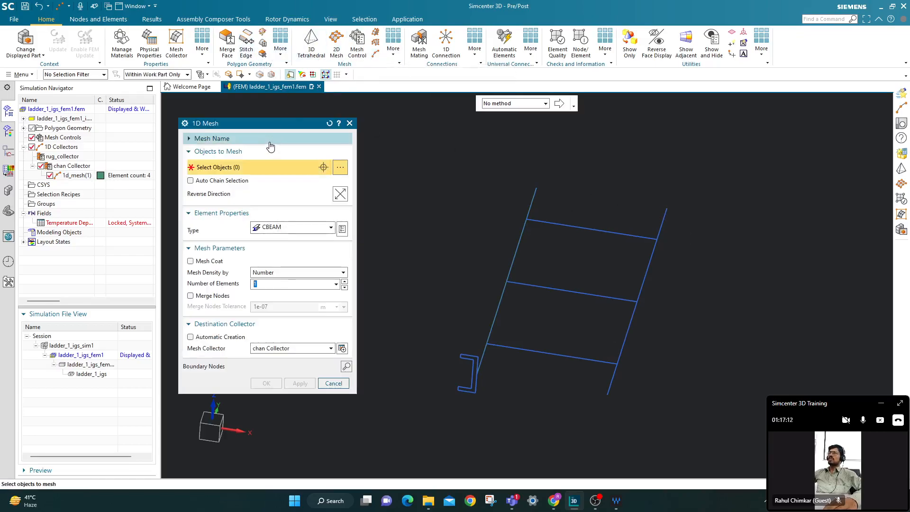
pyautogui.click(661, 221)
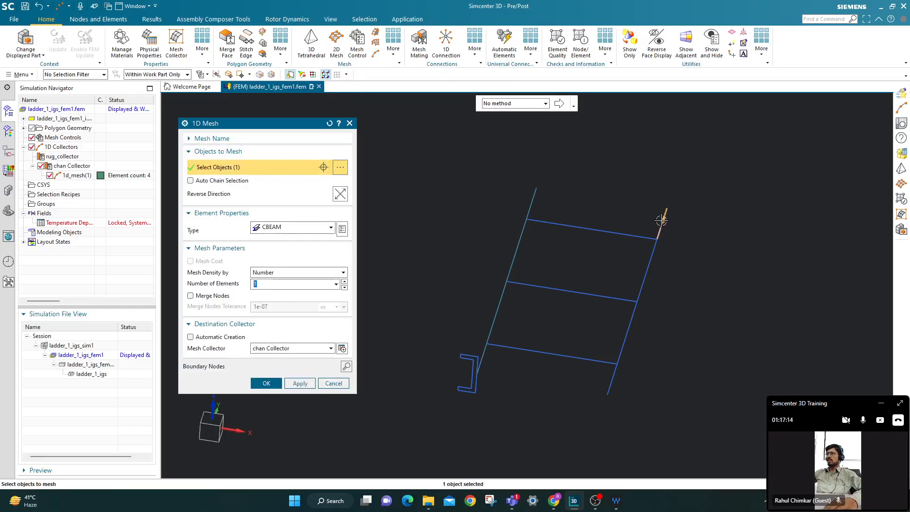
pyautogui.click(651, 259)
pyautogui.click(632, 316)
pyautogui.click(612, 374)
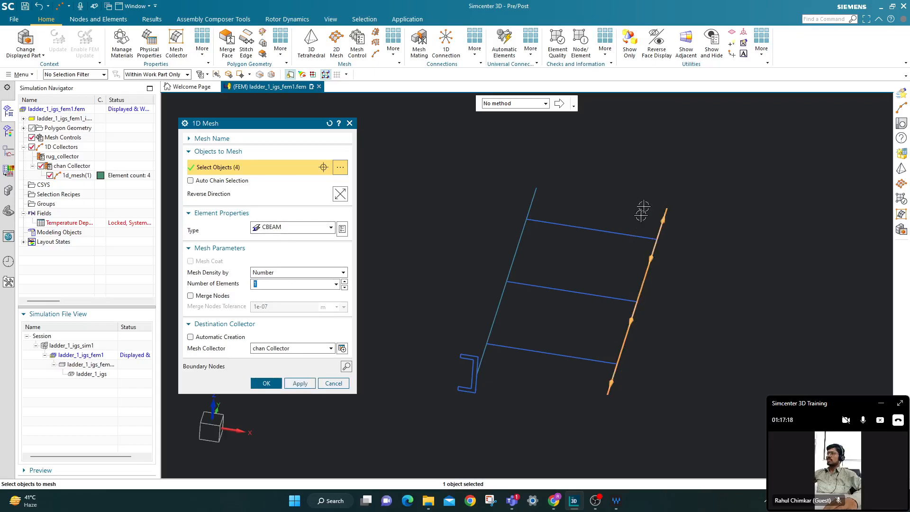
pyautogui.click(191, 181)
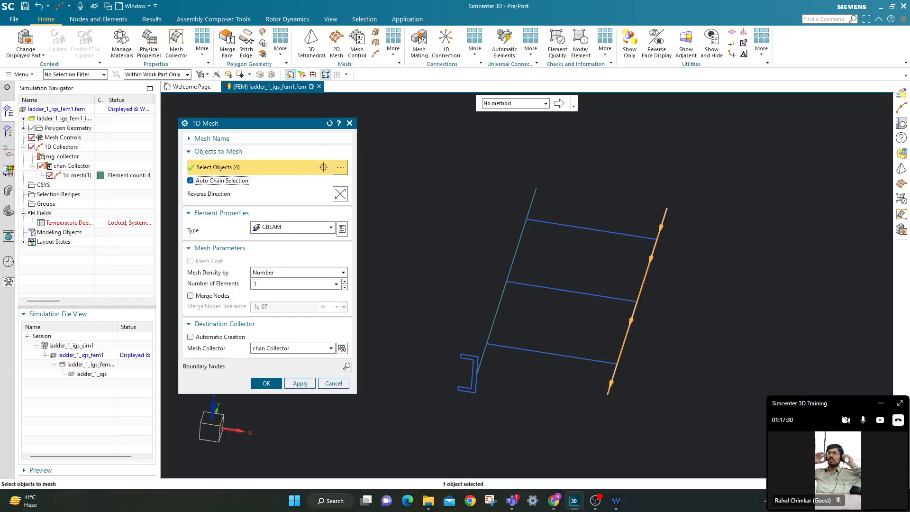
pyautogui.click(304, 352)
pyautogui.click(299, 367)
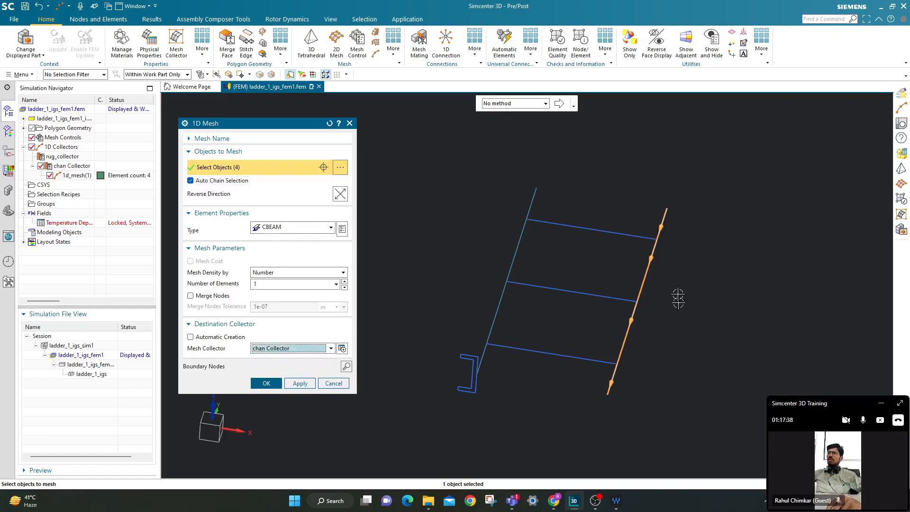
pyautogui.click(266, 383)
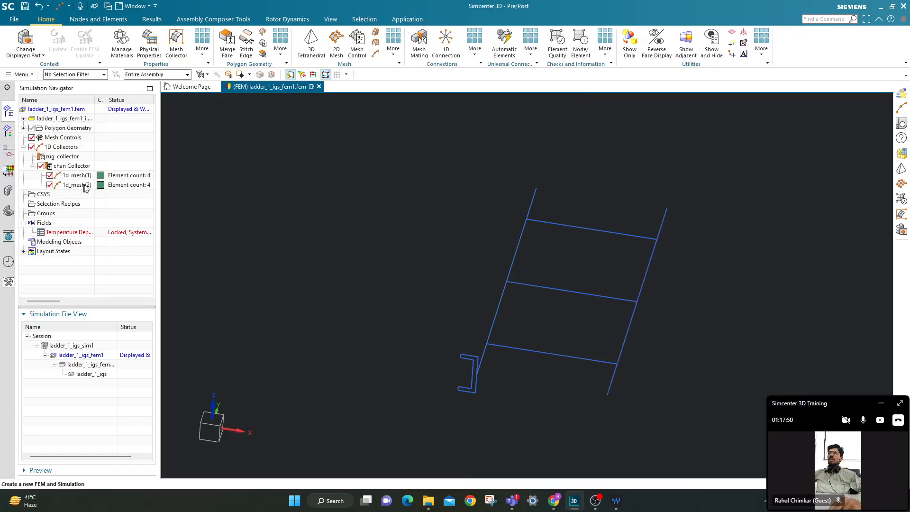
# - Mesh the upper rung with 4 CBEAM elements in rug_collector
pyautogui.click(54, 158)
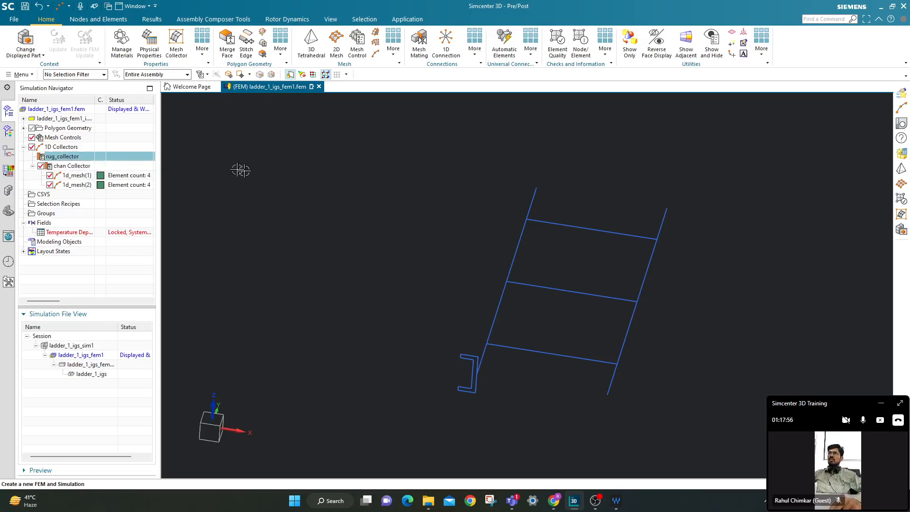
pyautogui.click(71, 197)
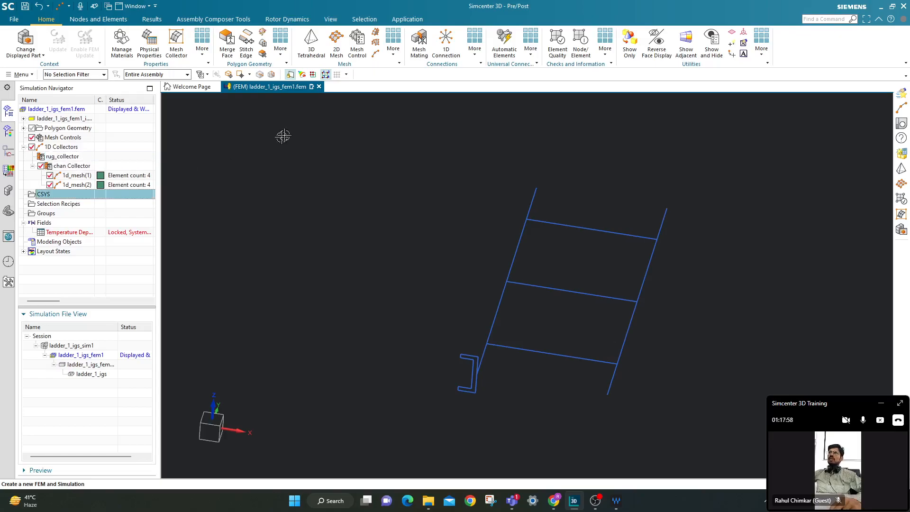
pyautogui.click(377, 55)
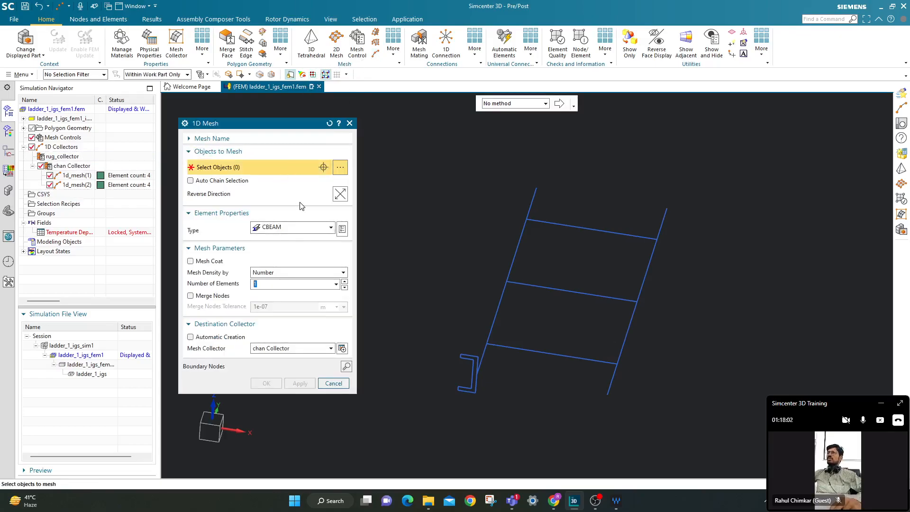
pyautogui.click(573, 227)
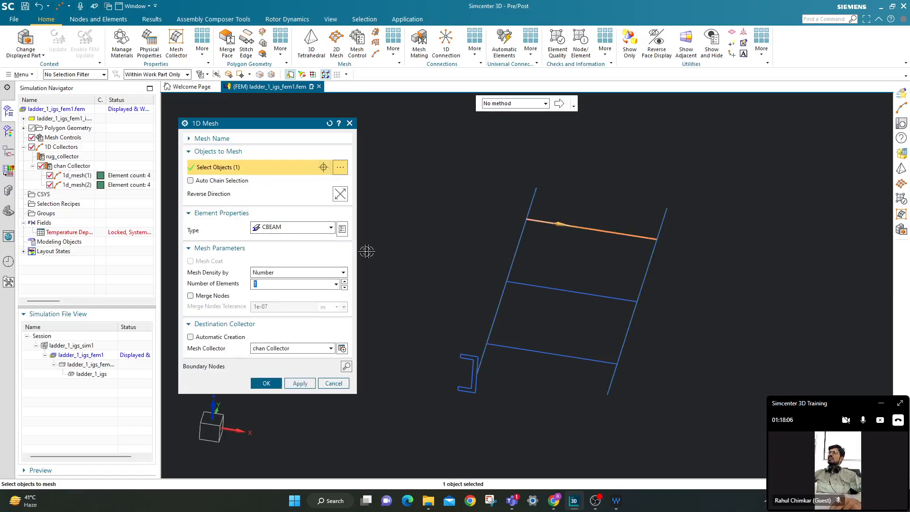
pyautogui.click(290, 350)
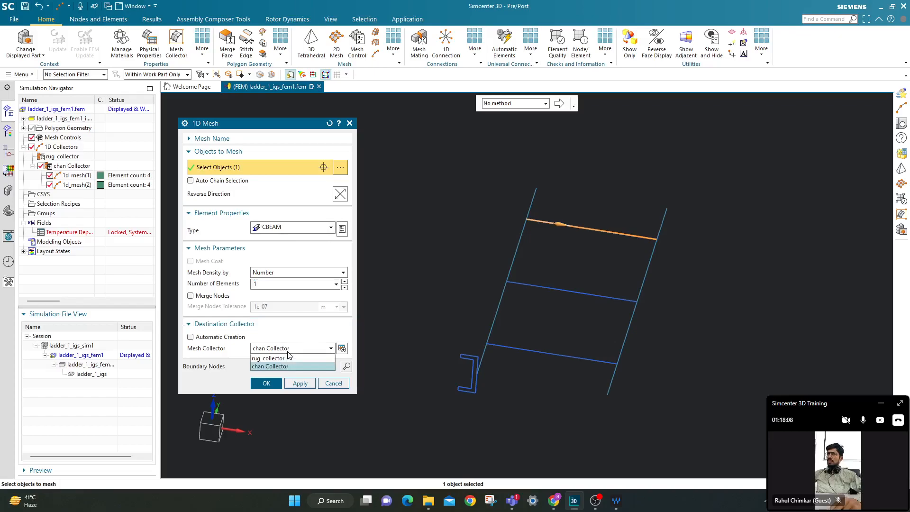
pyautogui.click(284, 359)
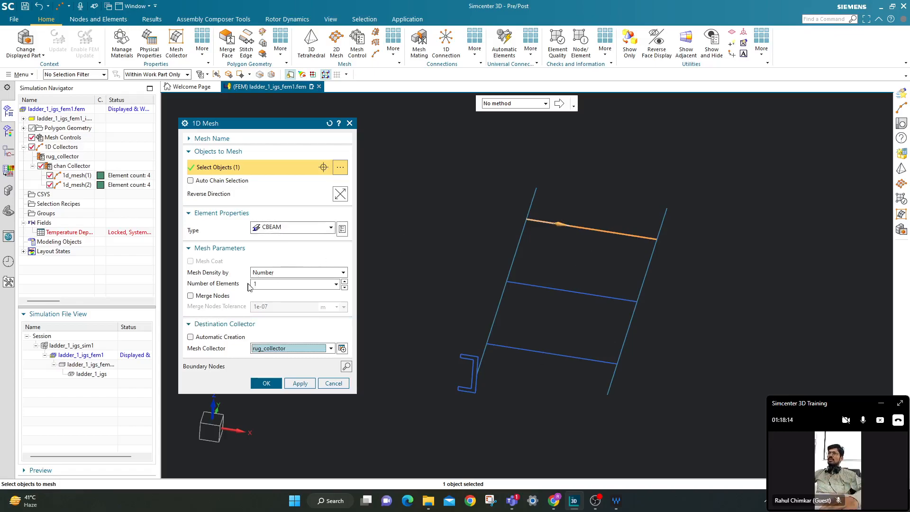
pyautogui.moveTo(263, 284); pyautogui.dragTo(238, 286)
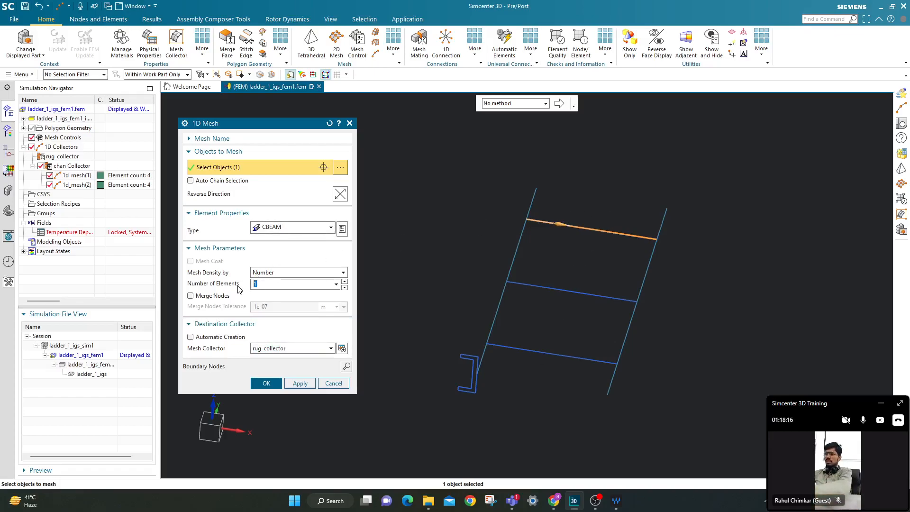
pyautogui.write('4')
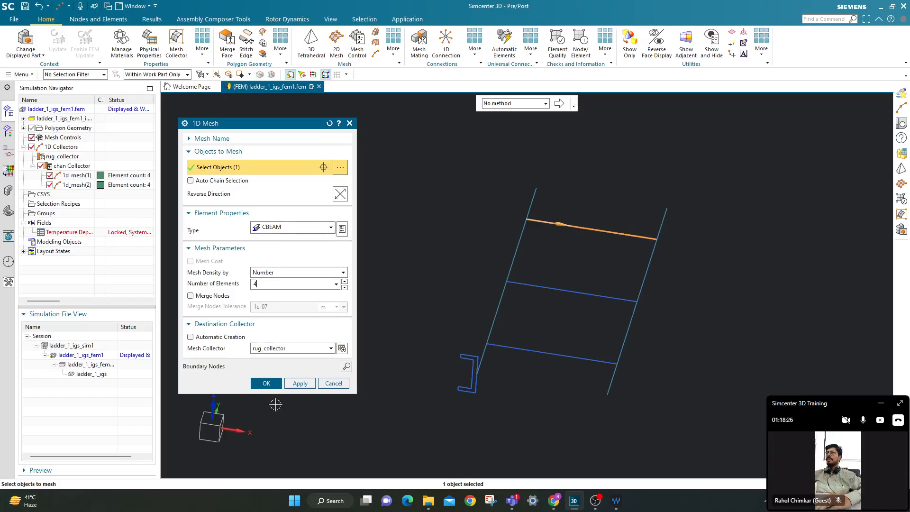
pyautogui.click(267, 383)
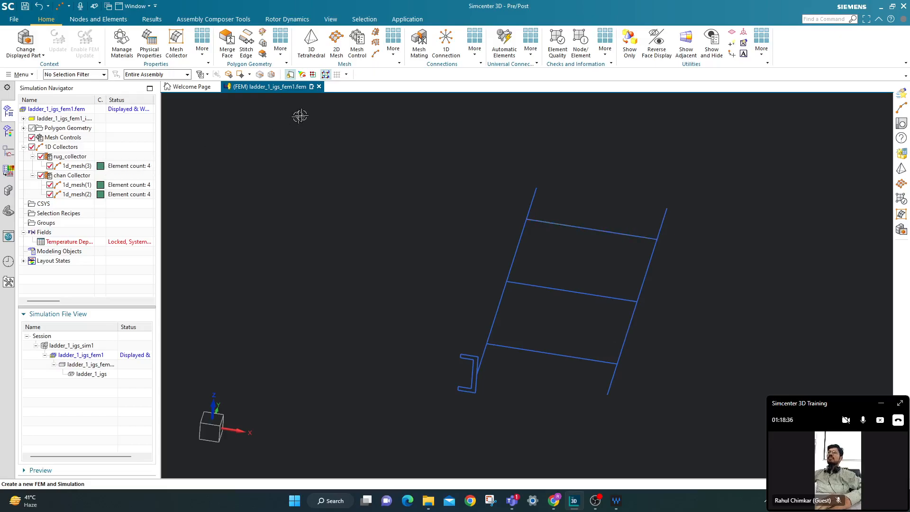
# - Mesh the middle and lower rungs separately, each with 4 CBEAM elements in rug_collector, and finish 1D meshing
pyautogui.click(378, 55)
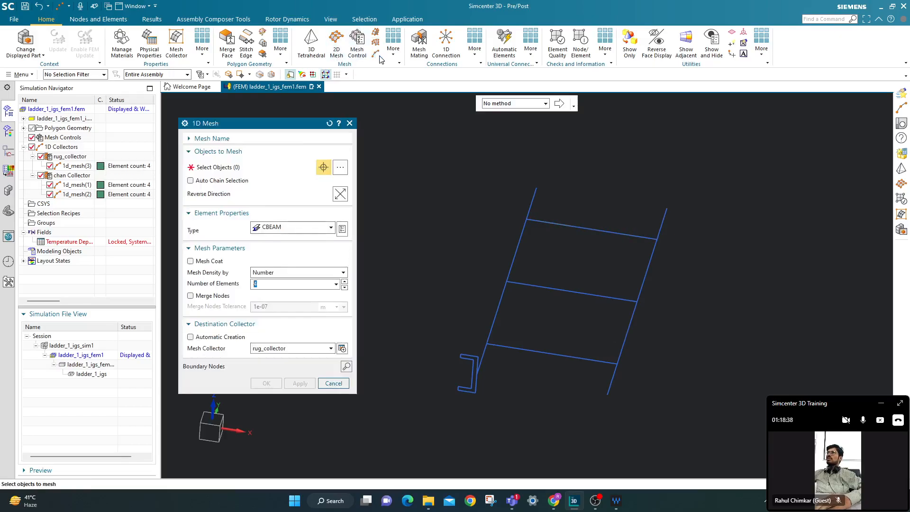
pyautogui.click(556, 288)
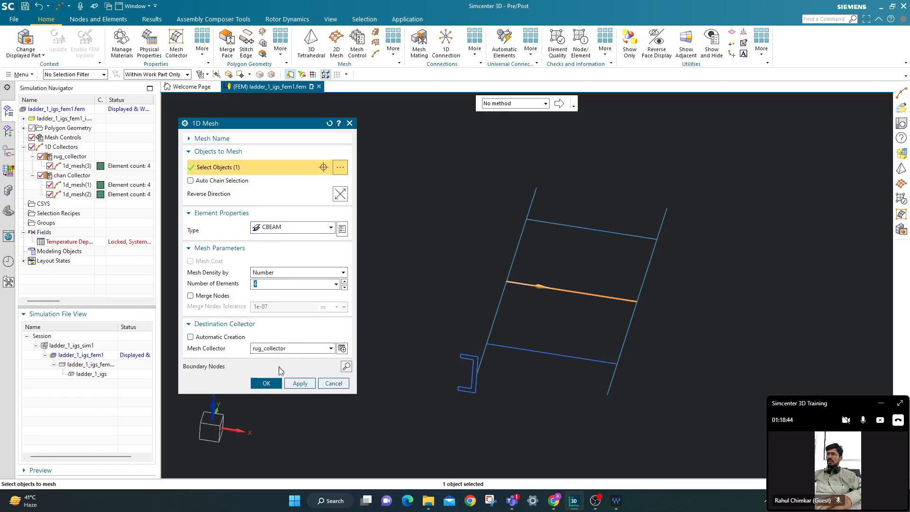
pyautogui.click(301, 384)
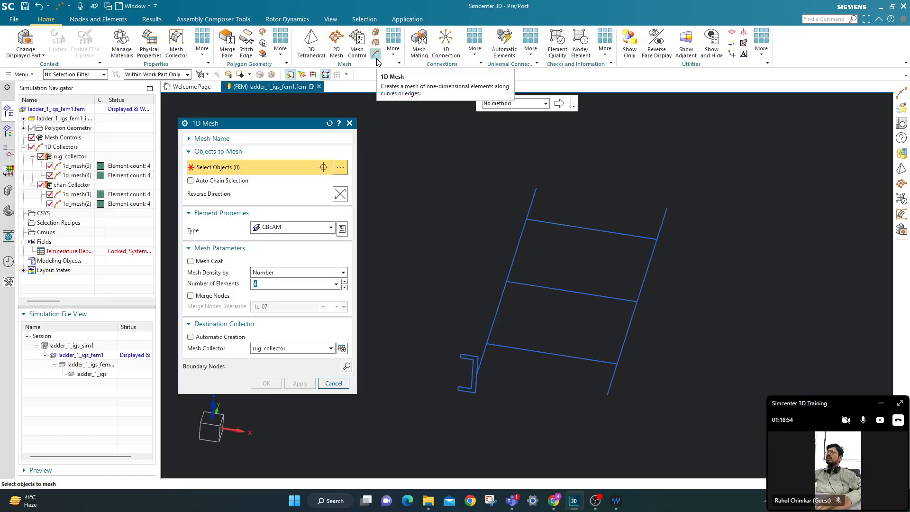
pyautogui.moveTo(242, 126); pyautogui.dragTo(268, 116)
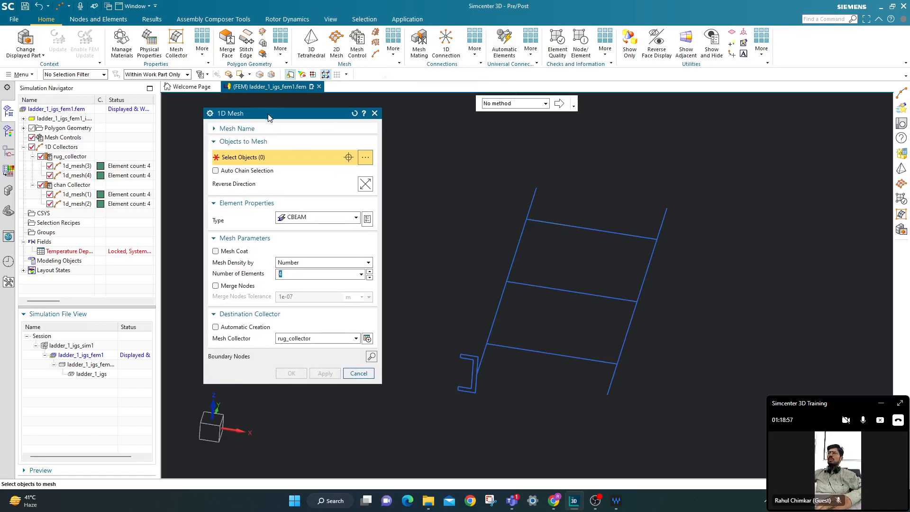
pyautogui.click(540, 351)
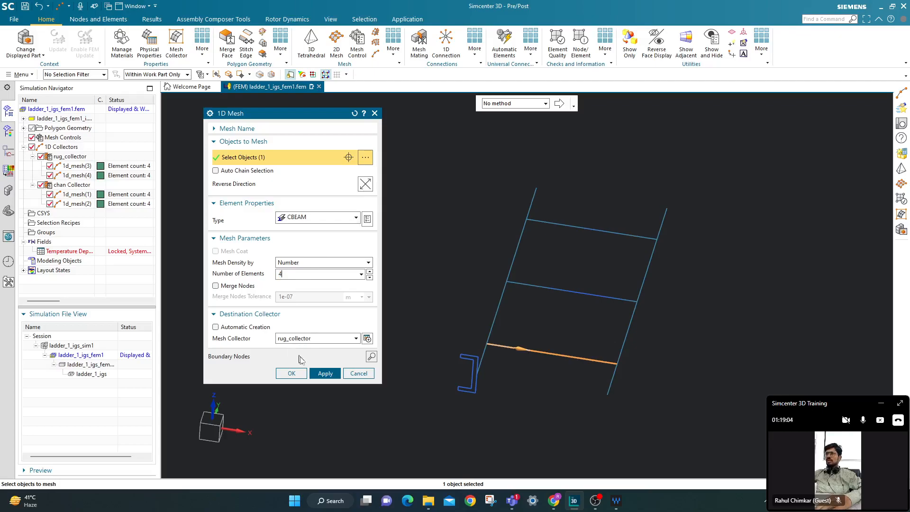
pyautogui.click(325, 374)
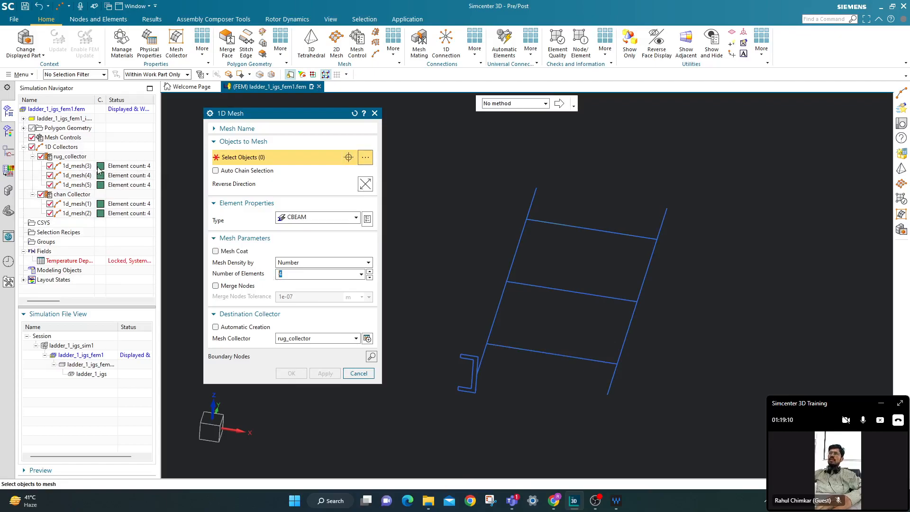
pyautogui.click(357, 374)
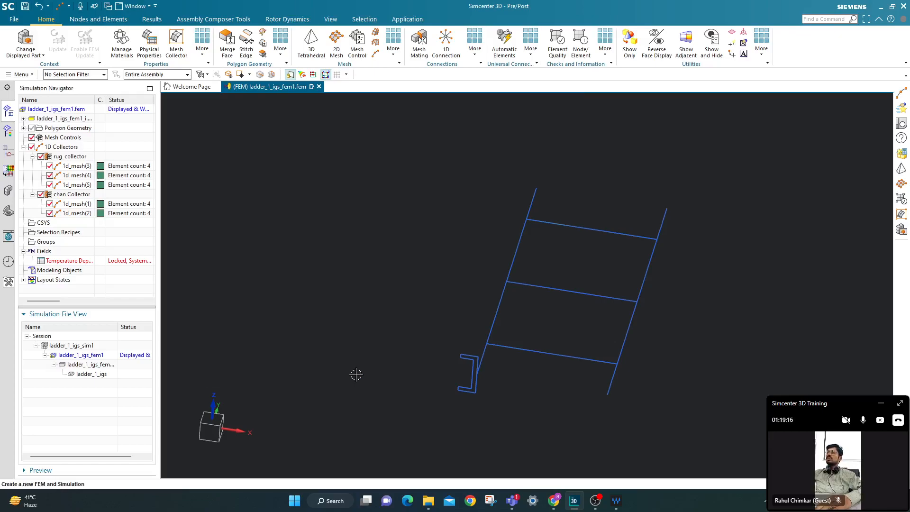
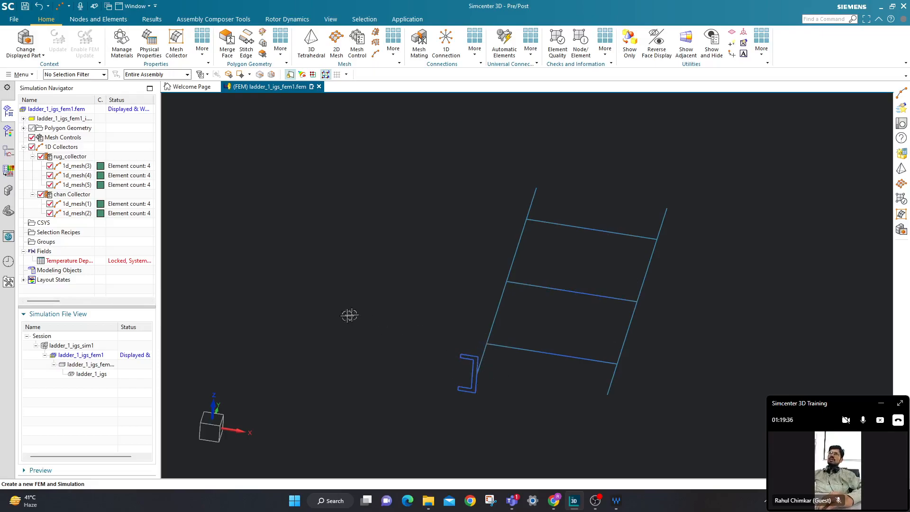
# - Briefly display the ladder's polygon geometry for comparison with the beam lines, and hide it again
pyautogui.click(32, 128)
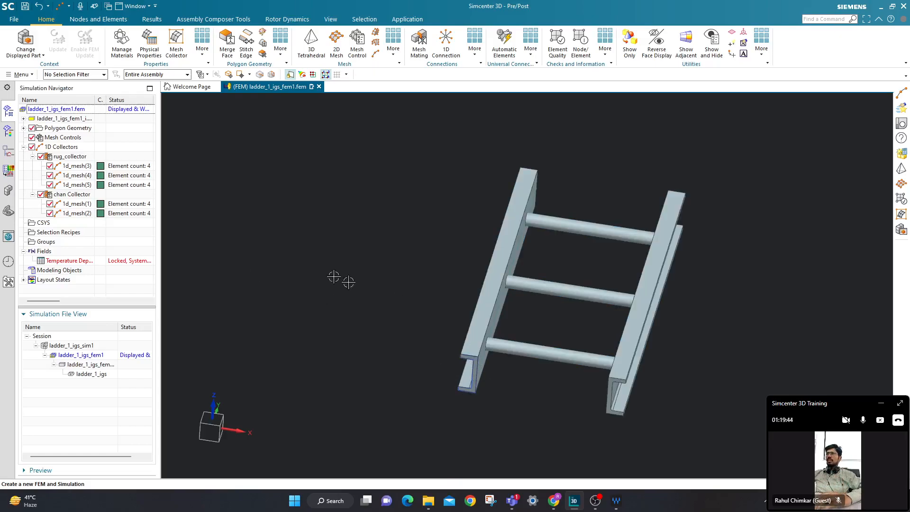
pyautogui.click(31, 128)
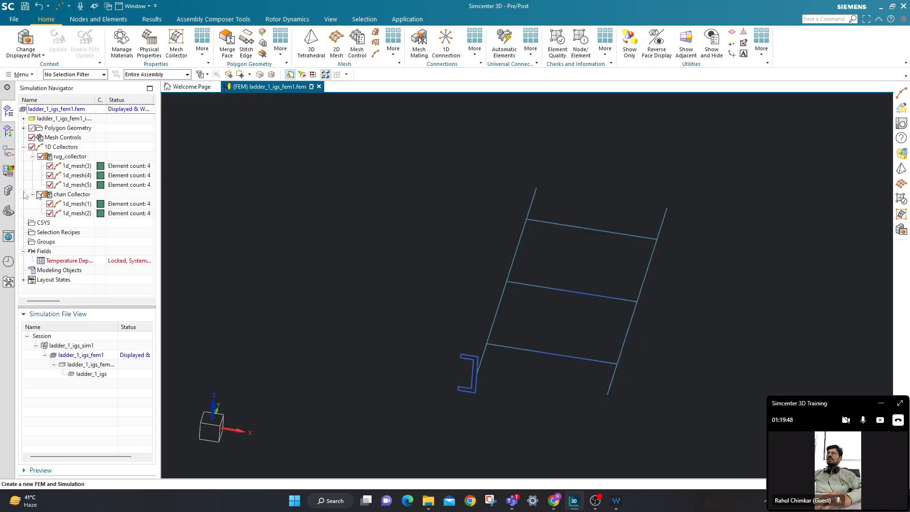
# - Open the mesh associated data of 1d_mesh(1) in chan Collector and check its channel section orientation, keeping Y as the element axis
pyautogui.rightClick(71, 207)
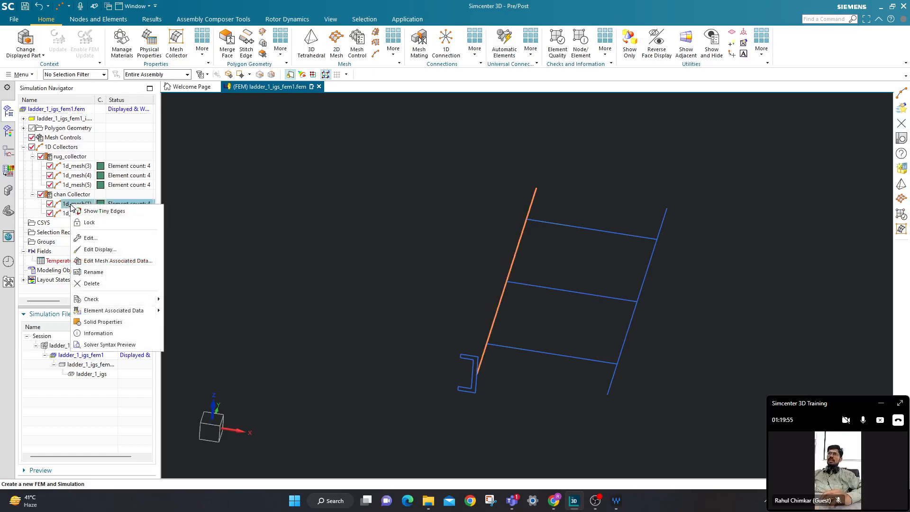
pyautogui.click(121, 264)
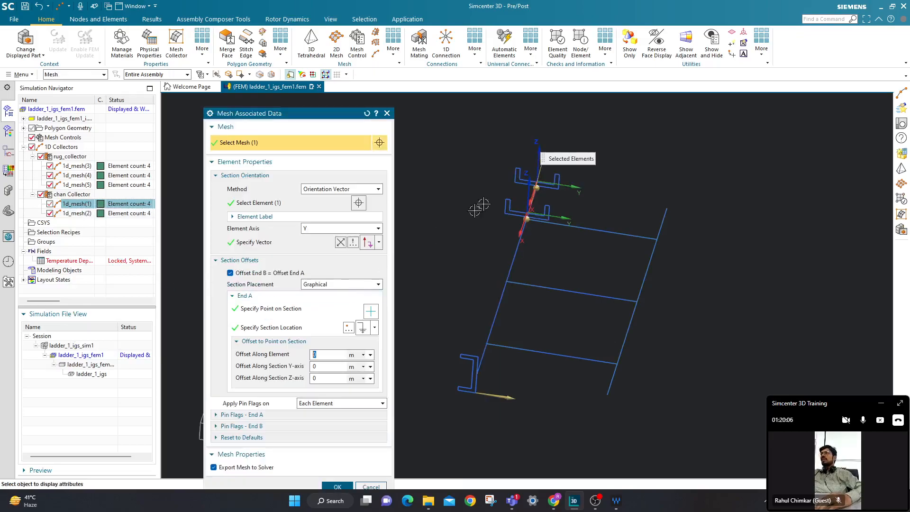
pyautogui.click(378, 229)
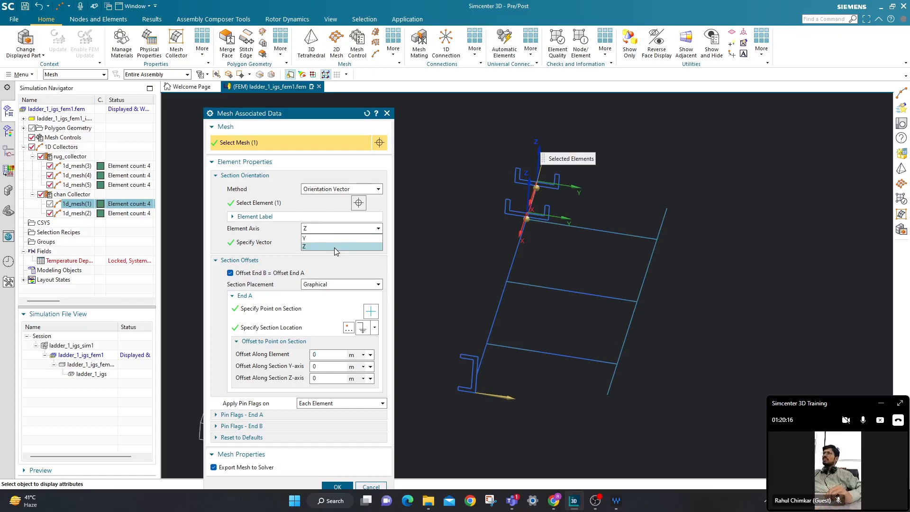
pyautogui.click(314, 238)
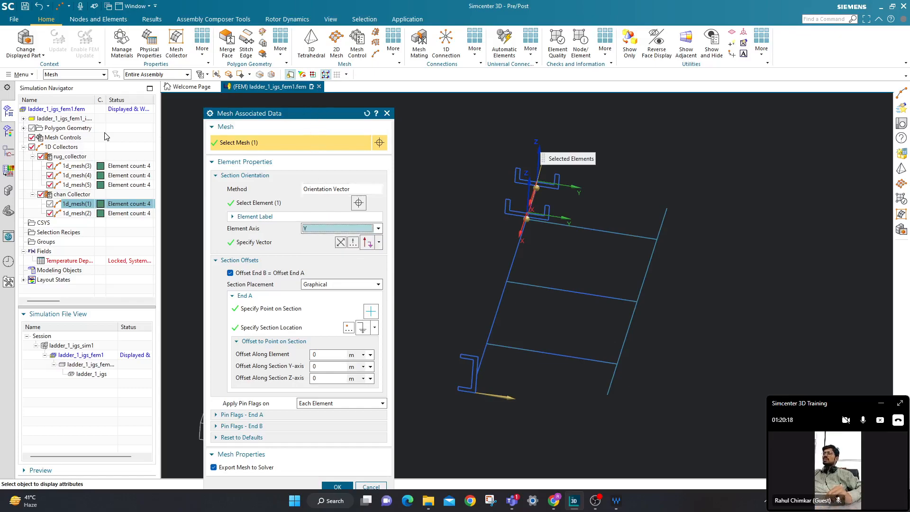
pyautogui.moveTo(293, 117); pyautogui.dragTo(87, 110)
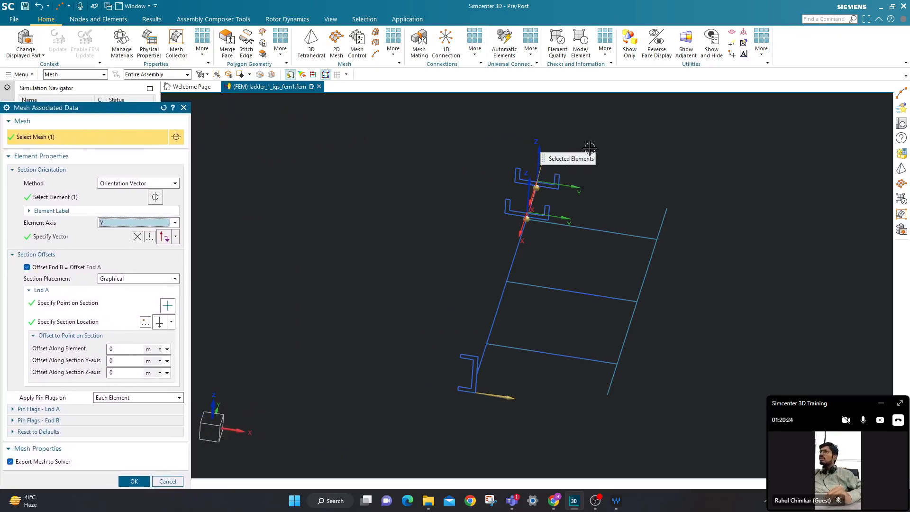
pyautogui.scroll(4, 587, 148)
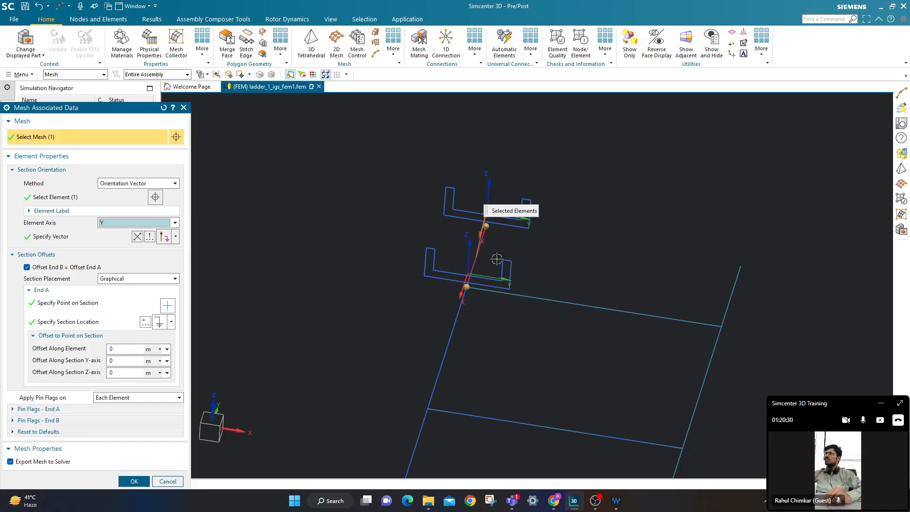
pyautogui.moveTo(493, 263); pyautogui.dragTo(448, 259, button='middle')
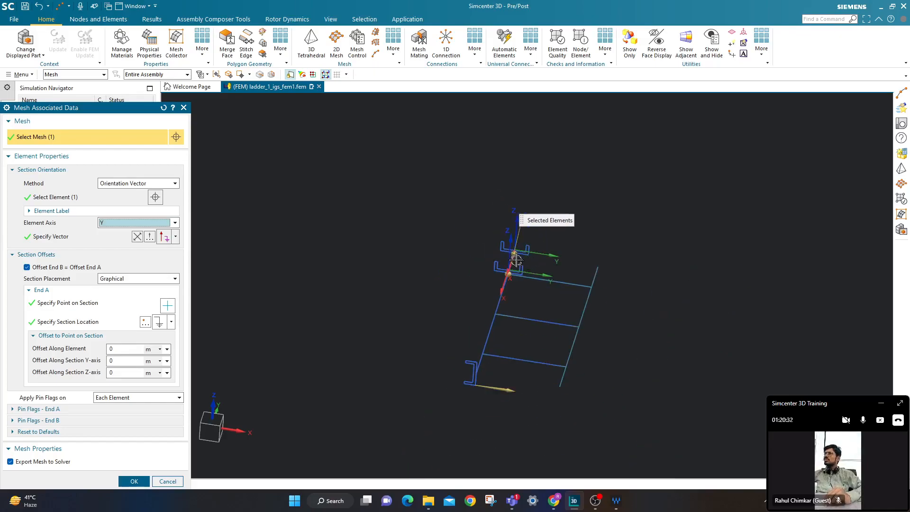
# - Try Z as the element axis for the rail's channel section, and set it back to Y
pyautogui.click(175, 223)
pyautogui.click(116, 243)
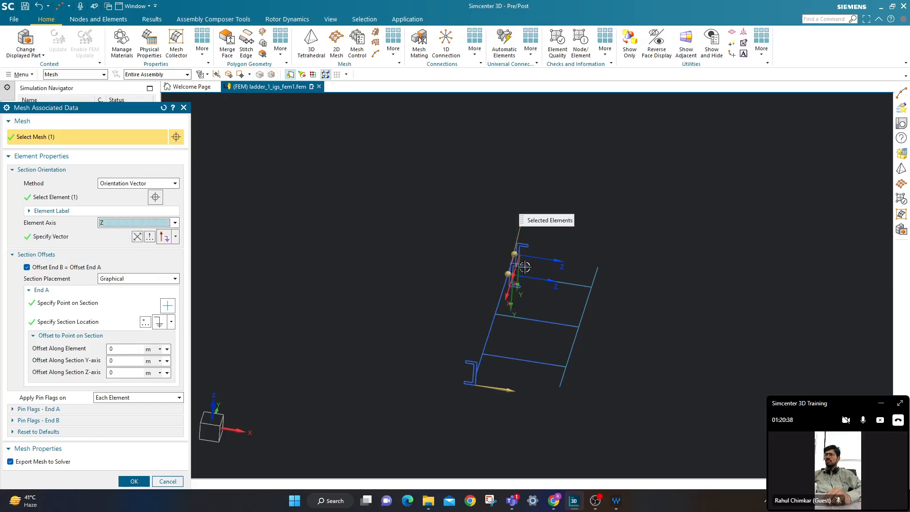
pyautogui.click(175, 224)
pyautogui.click(119, 232)
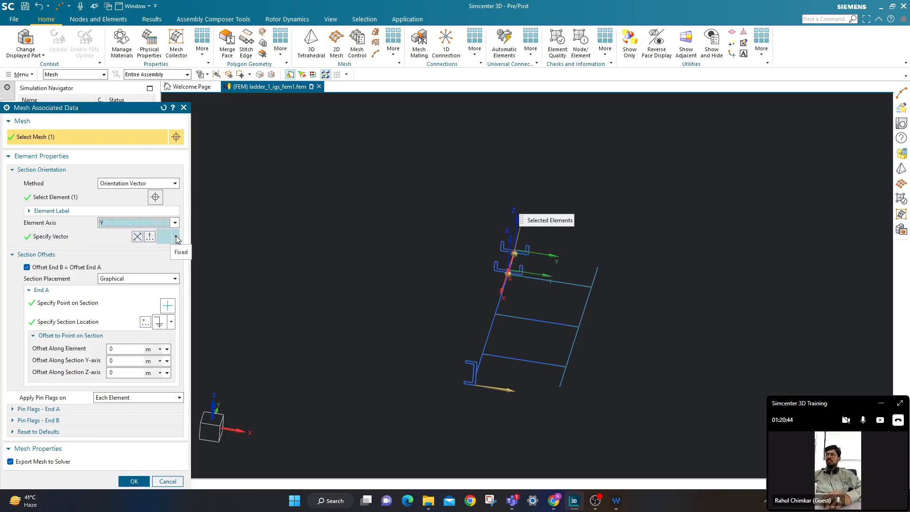
# - Try -ZC as the channel section's orientation vector, and set the vector to ZC
pyautogui.click(176, 238)
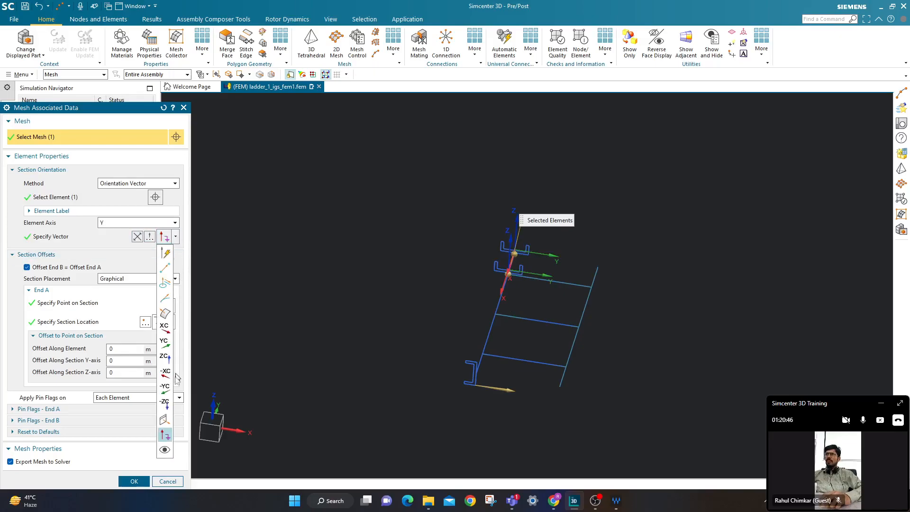
pyautogui.click(165, 403)
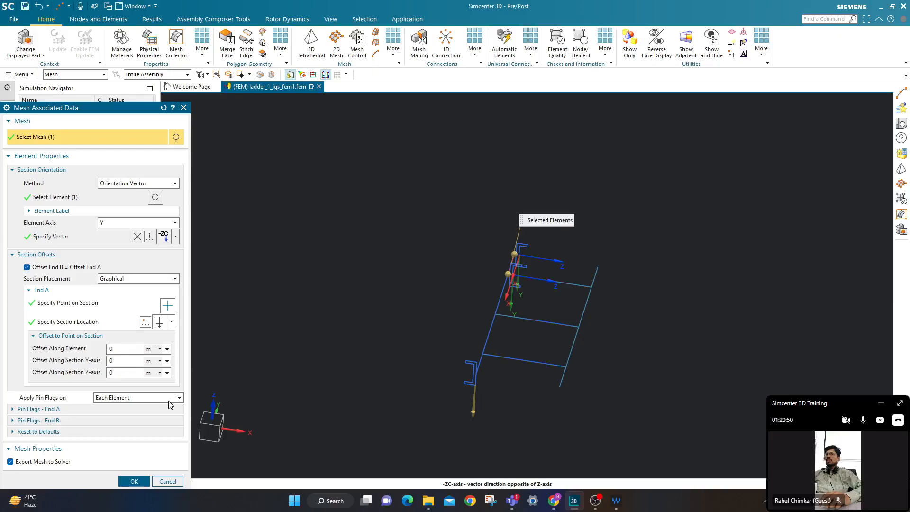
pyautogui.click(177, 239)
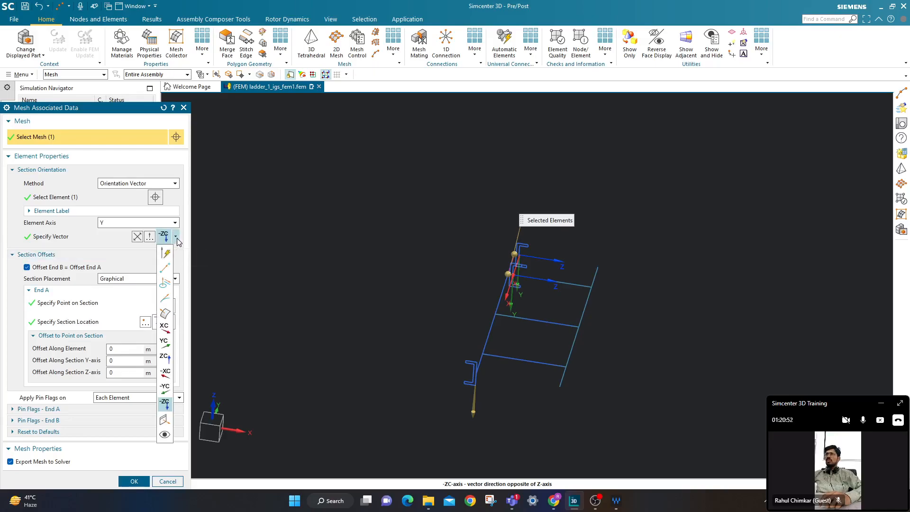
pyautogui.click(164, 357)
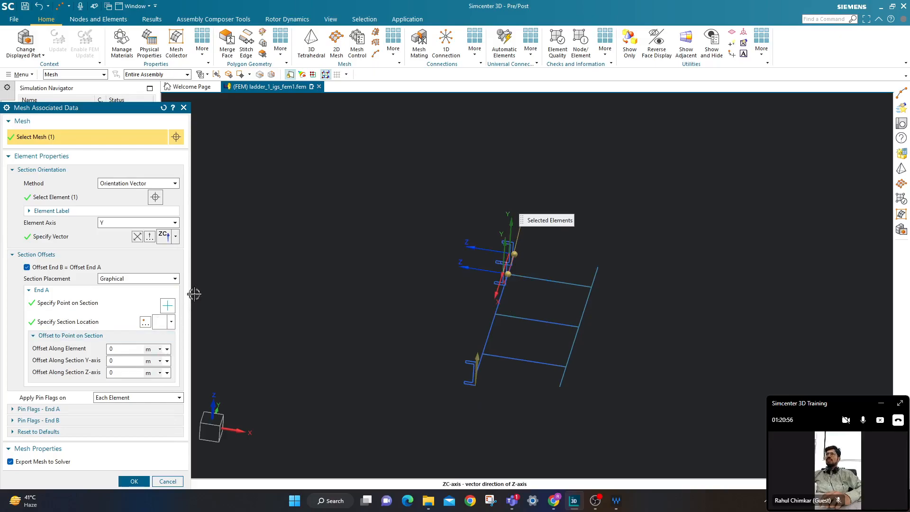
# - Examine how the channel sections are oriented and positioned relative to the rail's first beam element
pyautogui.scroll(3, 509, 261)
pyautogui.scroll(5, 508, 260)
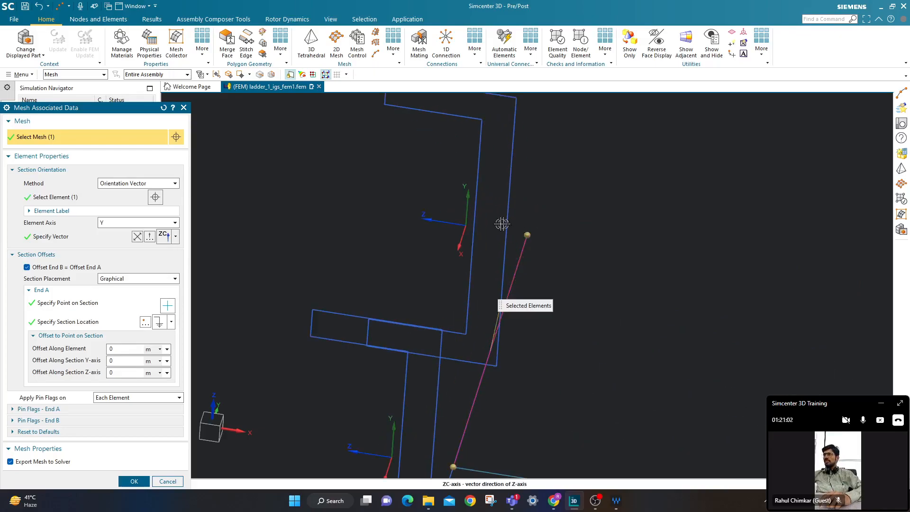
pyautogui.scroll(-4, 507, 362)
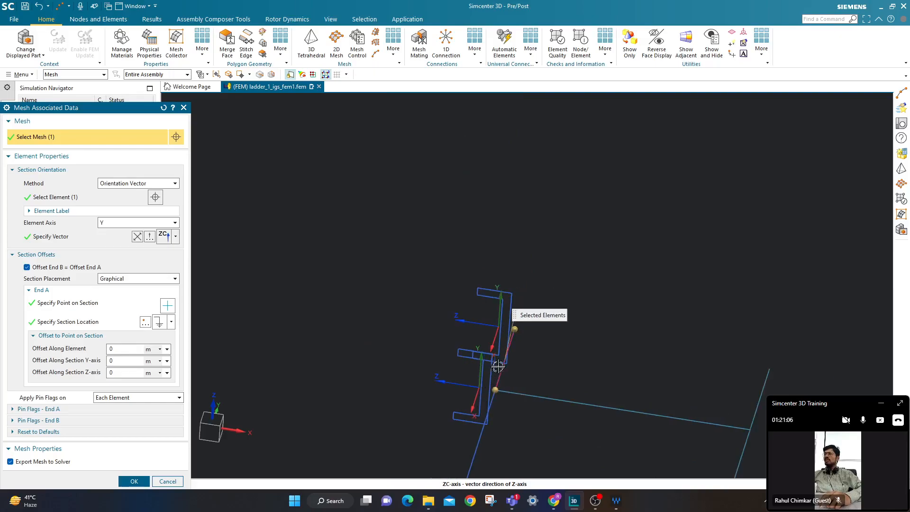
pyautogui.scroll(-3, 575, 313)
pyautogui.scroll(3, 576, 327)
pyautogui.scroll(-5, 561, 315)
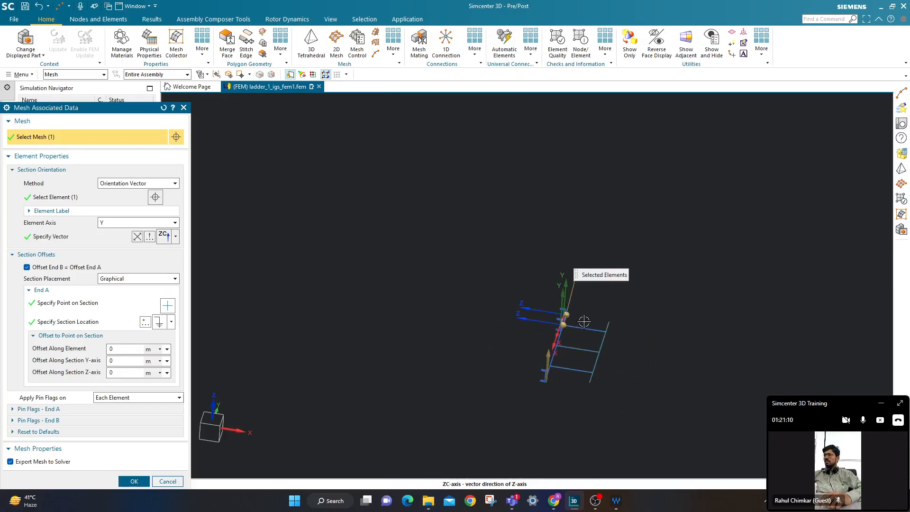
pyautogui.scroll(3, 584, 322)
pyautogui.scroll(3, 520, 295)
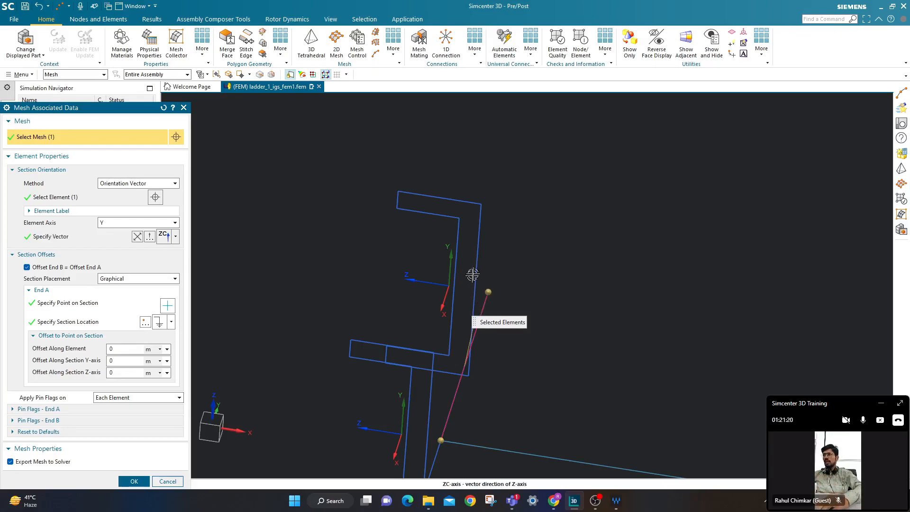
pyautogui.scroll(-4, 482, 300)
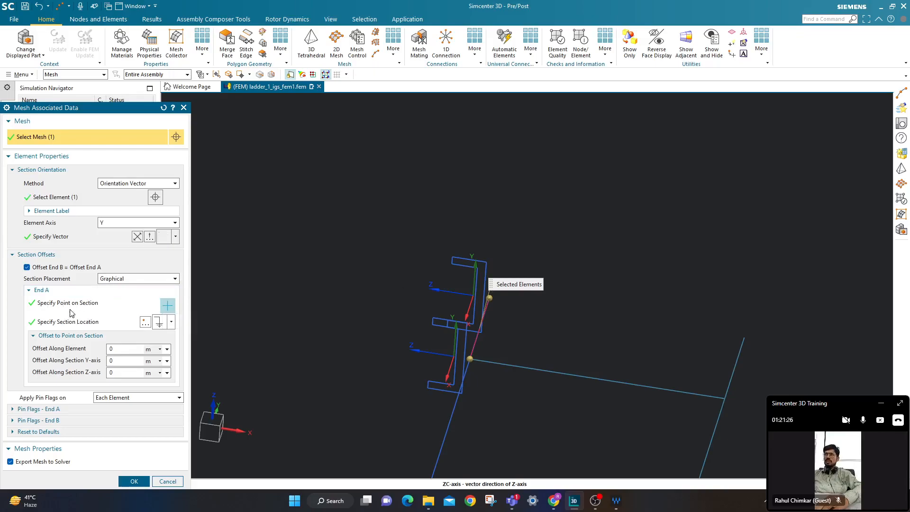
# - Specify the midpoint of the channel web's outer line as the point on section for End A
pyautogui.click(168, 311)
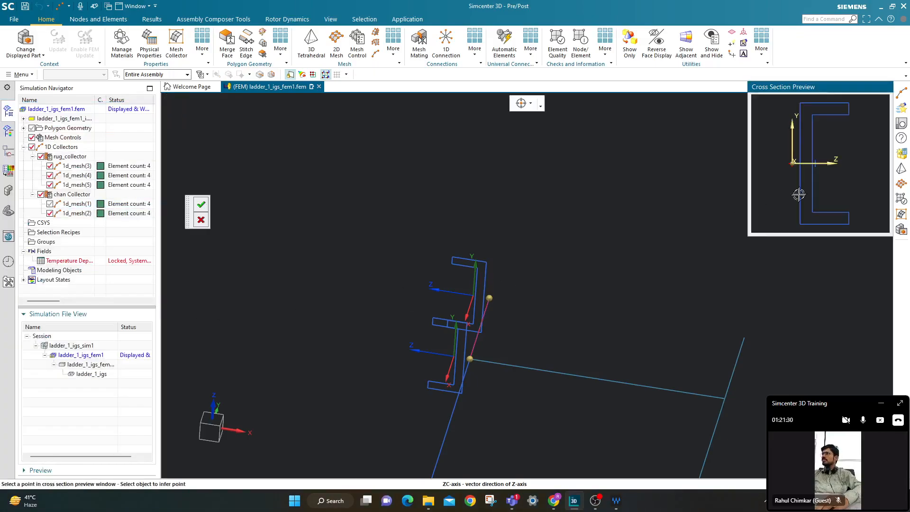
pyautogui.scroll(2, 806, 170)
pyautogui.scroll(4, 807, 170)
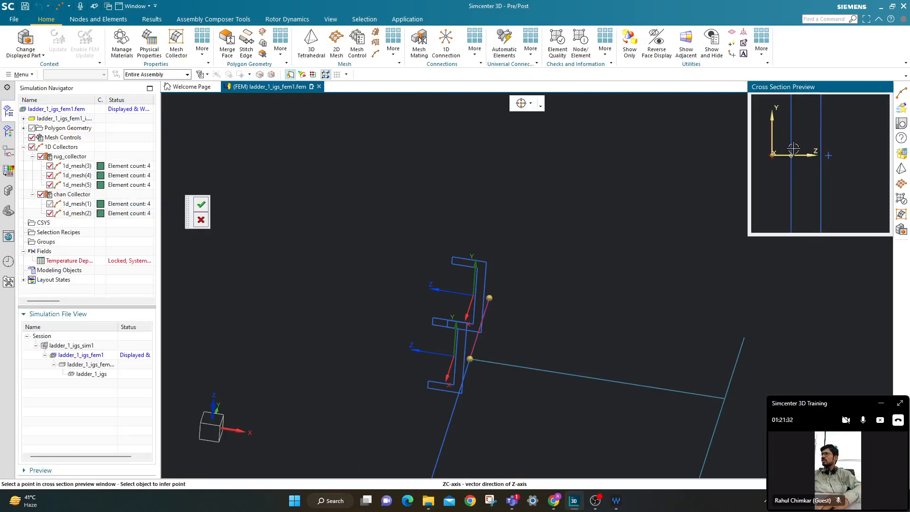
pyautogui.click(790, 155)
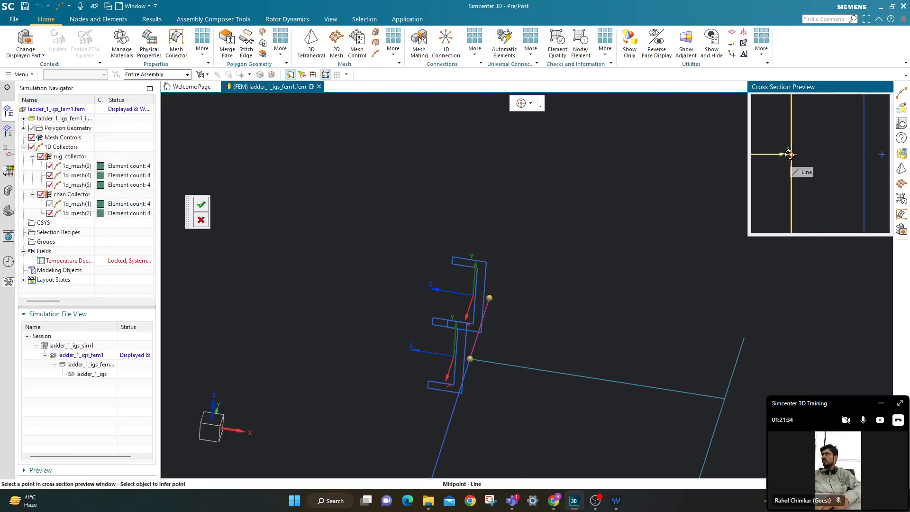
pyautogui.scroll(-4, 790, 155)
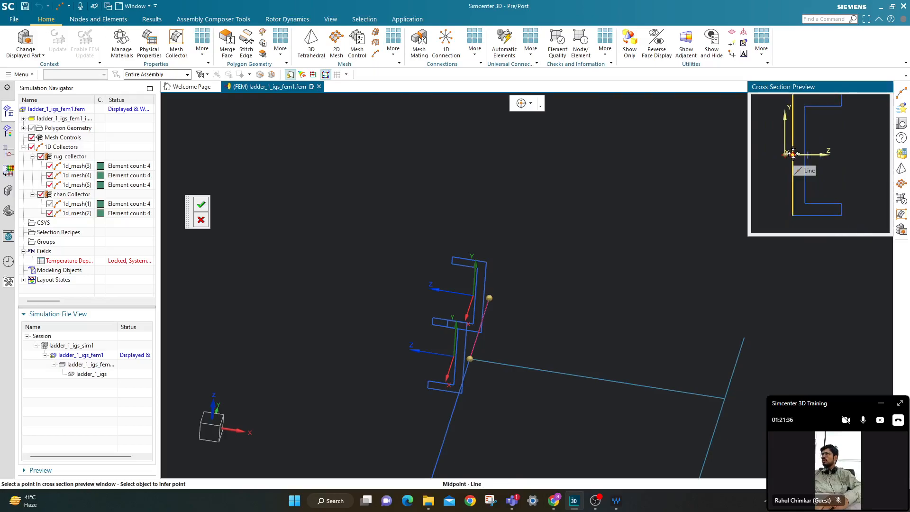
pyautogui.click(791, 154)
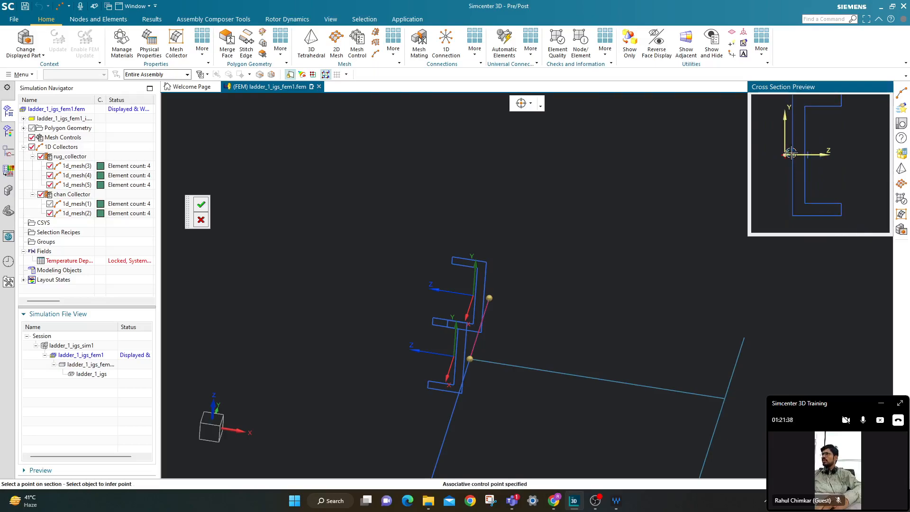
pyautogui.click(201, 207)
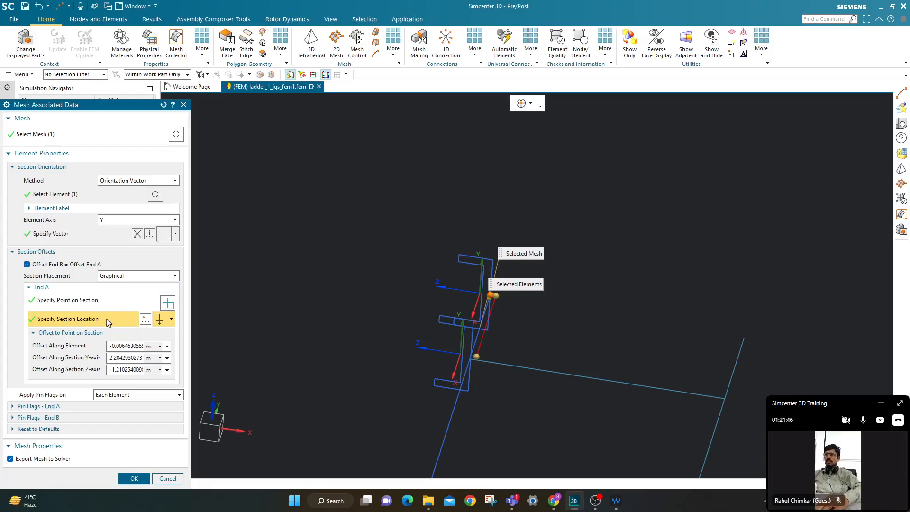
# - Specify the upper endpoint of the rail line as the End A section location, and check the channel placement on the ladder
pyautogui.click(145, 322)
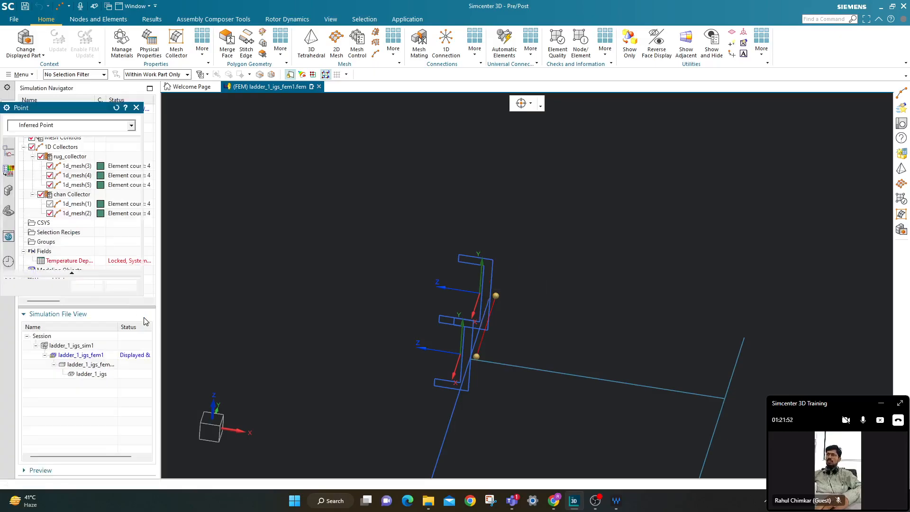
pyautogui.scroll(5, 509, 298)
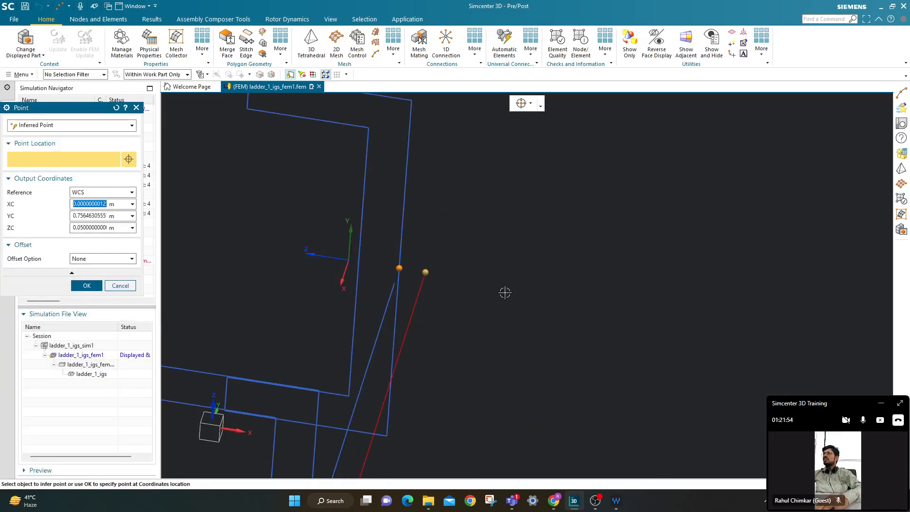
pyautogui.scroll(5, 486, 290)
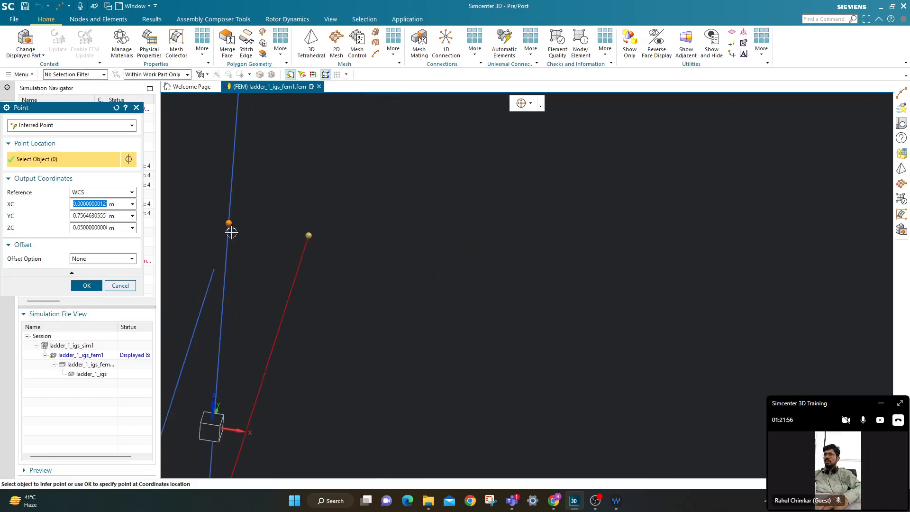
pyautogui.scroll(-5, 386, 236)
pyautogui.scroll(5, 386, 236)
pyautogui.scroll(-5, 483, 248)
pyautogui.scroll(-1, 457, 285)
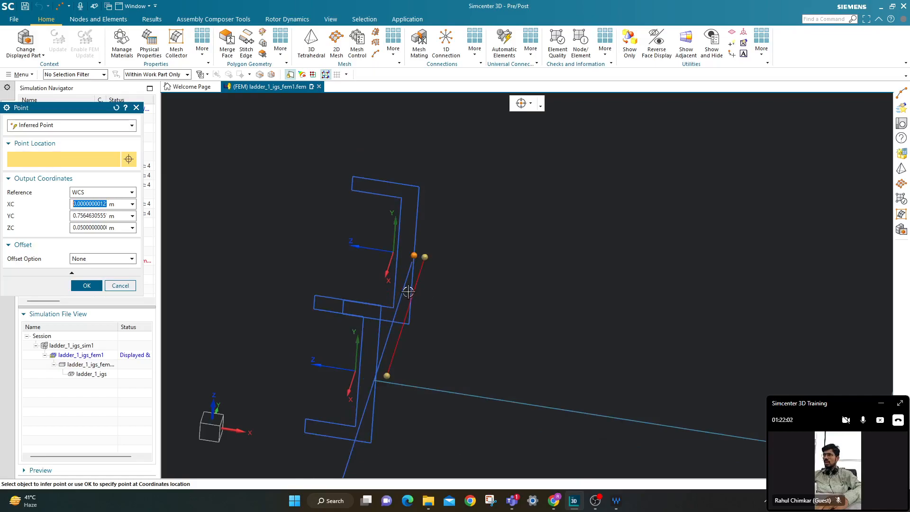
pyautogui.scroll(4, 407, 265)
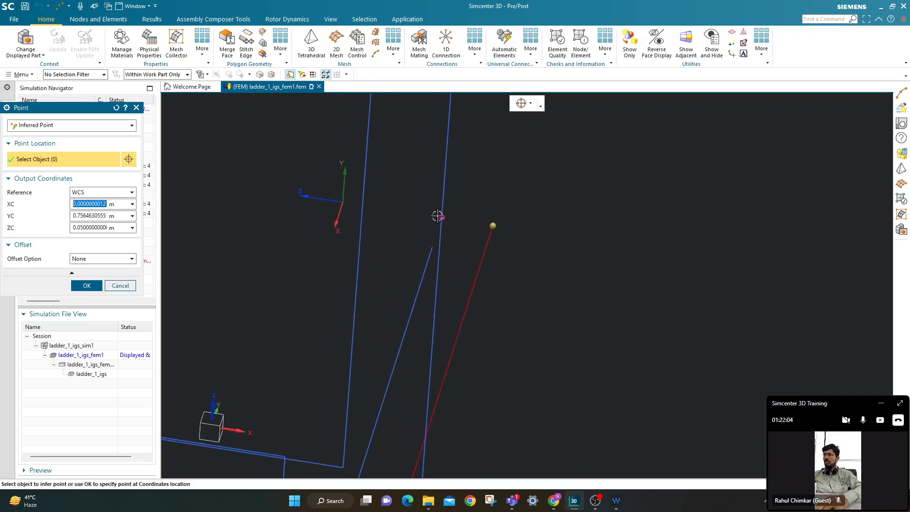
pyautogui.click(434, 249)
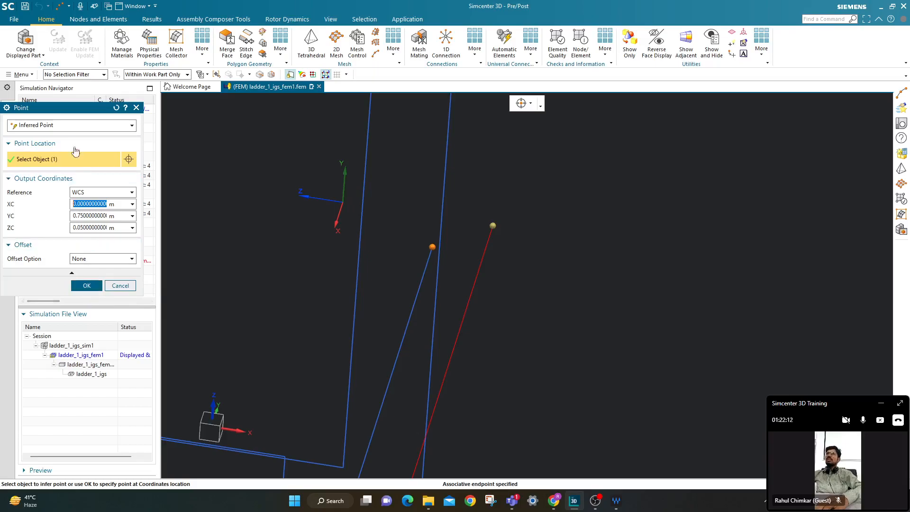
pyautogui.moveTo(62, 112); pyautogui.dragTo(194, 113)
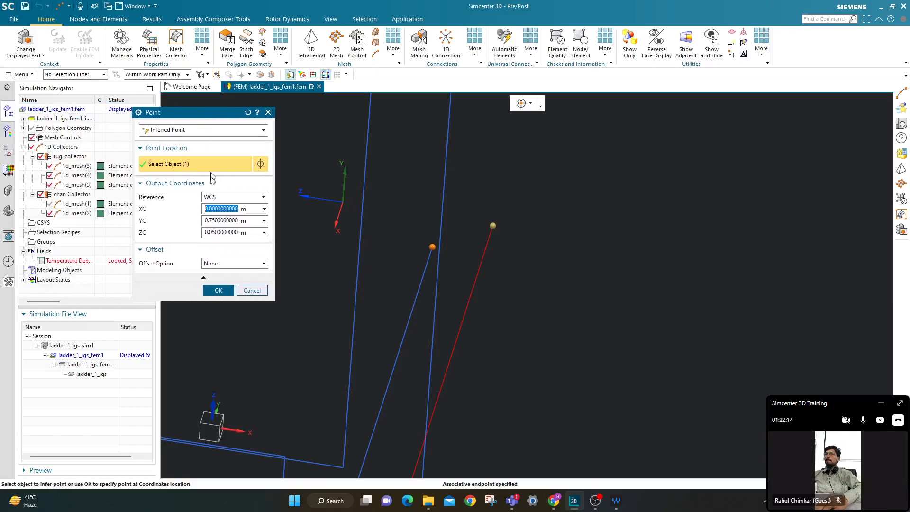
pyautogui.click(225, 287)
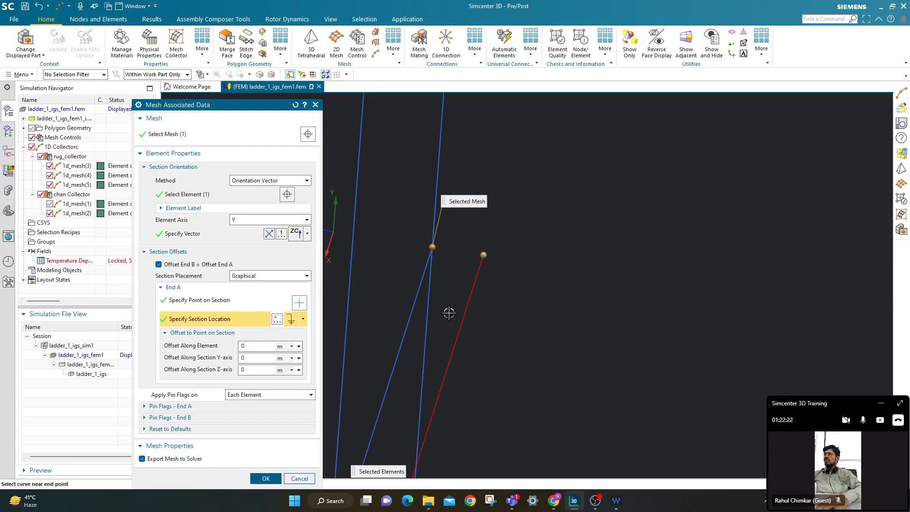
pyautogui.scroll(-5, 449, 310)
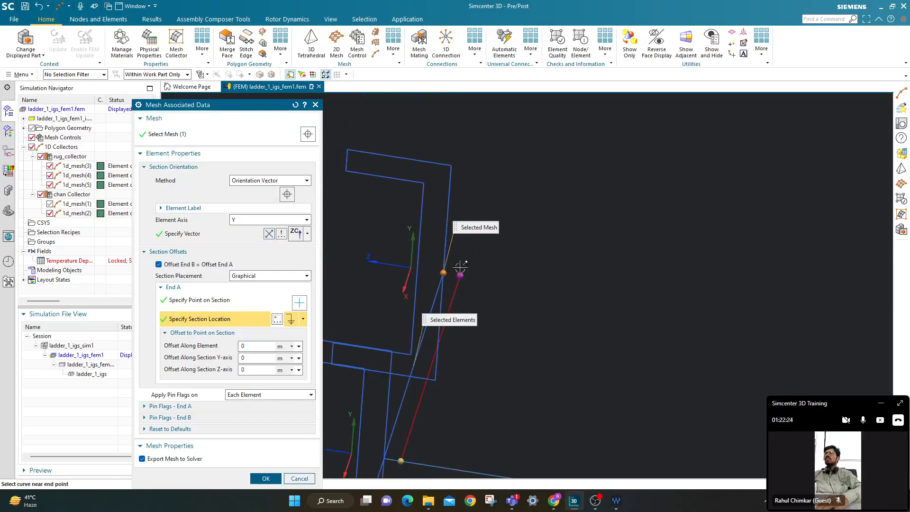
pyautogui.scroll(-3, 465, 262)
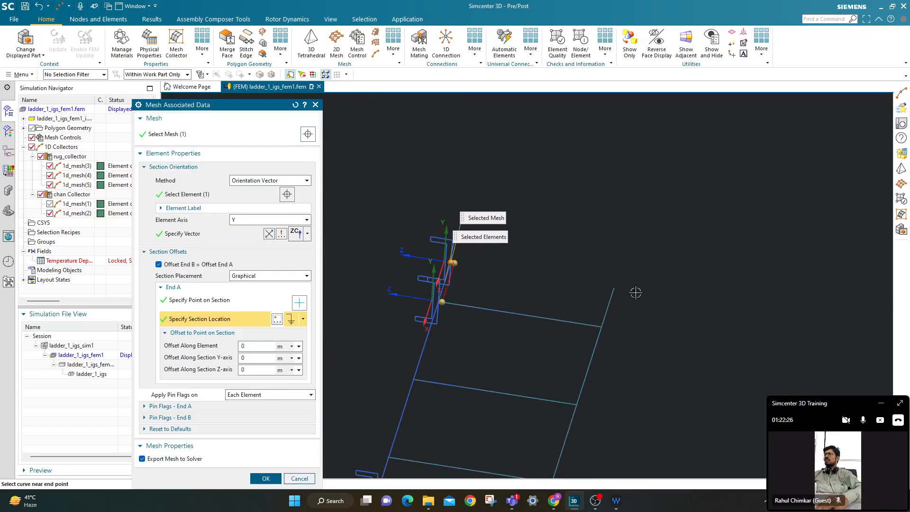
pyautogui.scroll(-2, 464, 279)
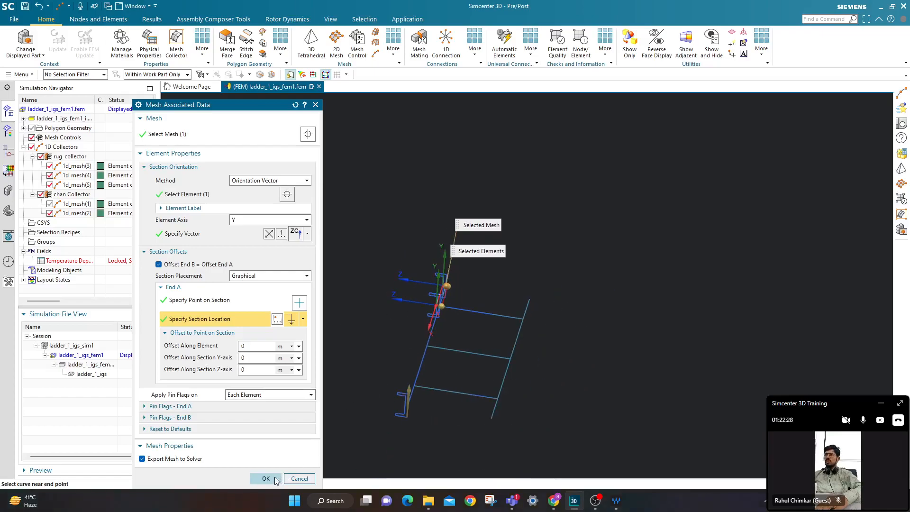
# - Apply the first rail's section orientation and offsets, and open the mesh associated data of the second rail, 1d_mesh(2)
pyautogui.click(264, 479)
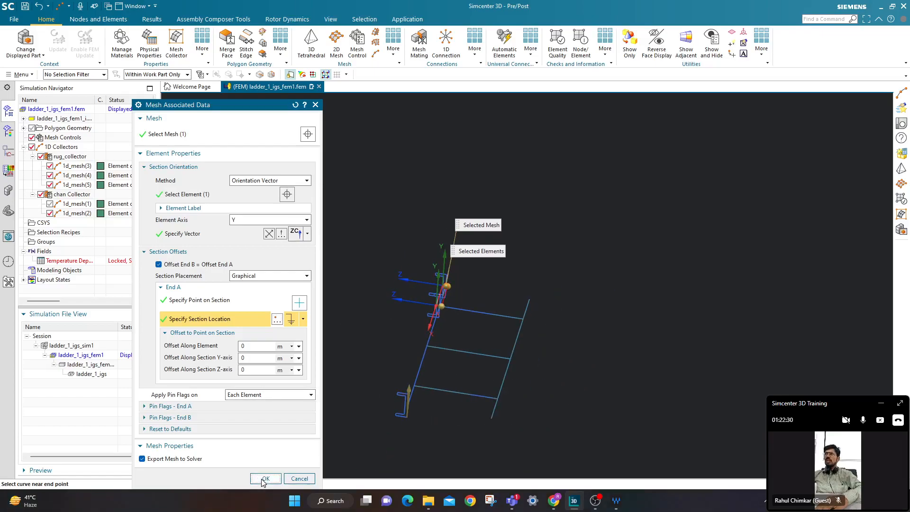
pyautogui.click(75, 214)
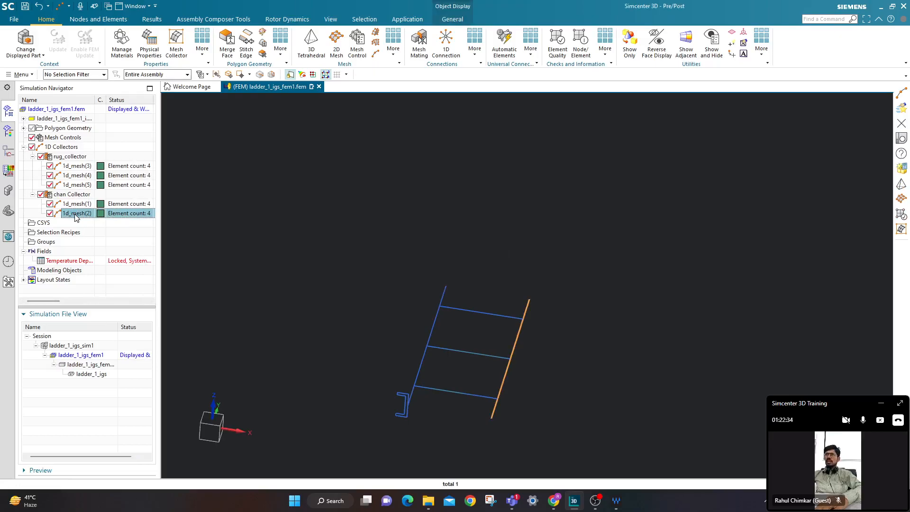
pyautogui.rightClick(75, 216)
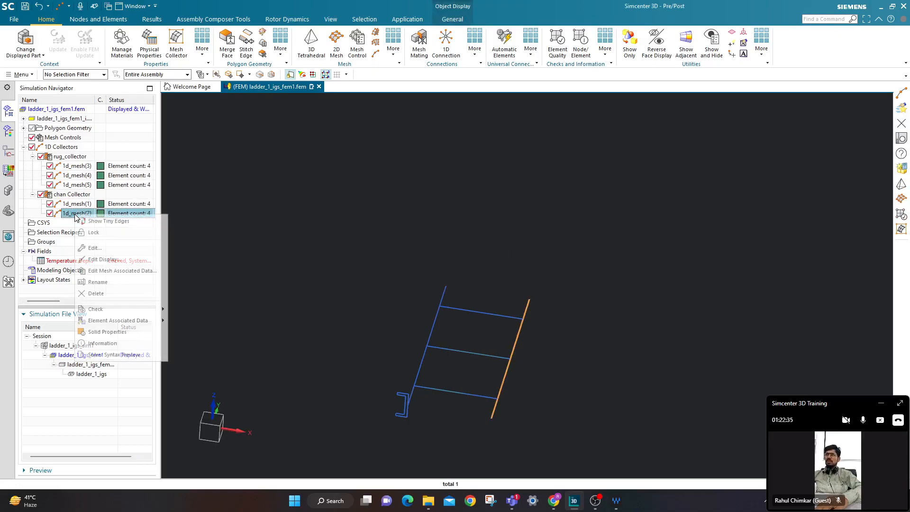
pyautogui.click(117, 271)
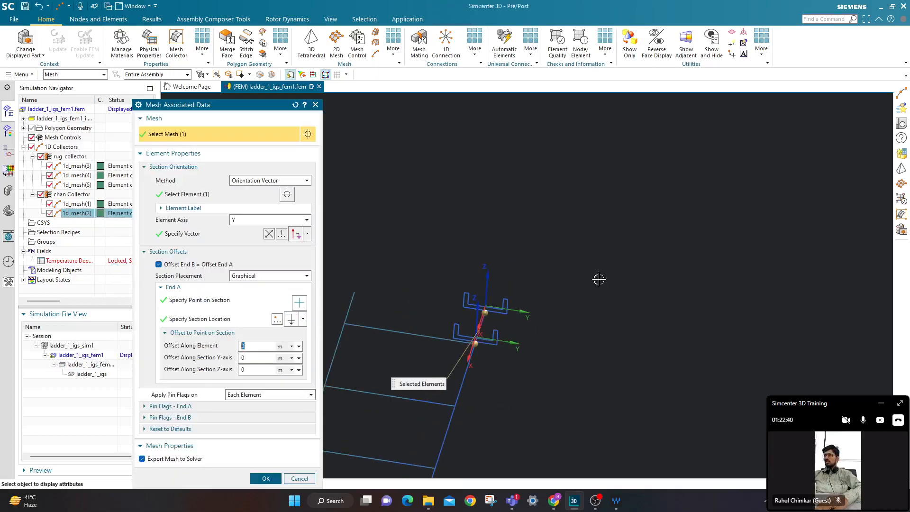
pyautogui.scroll(5, 526, 318)
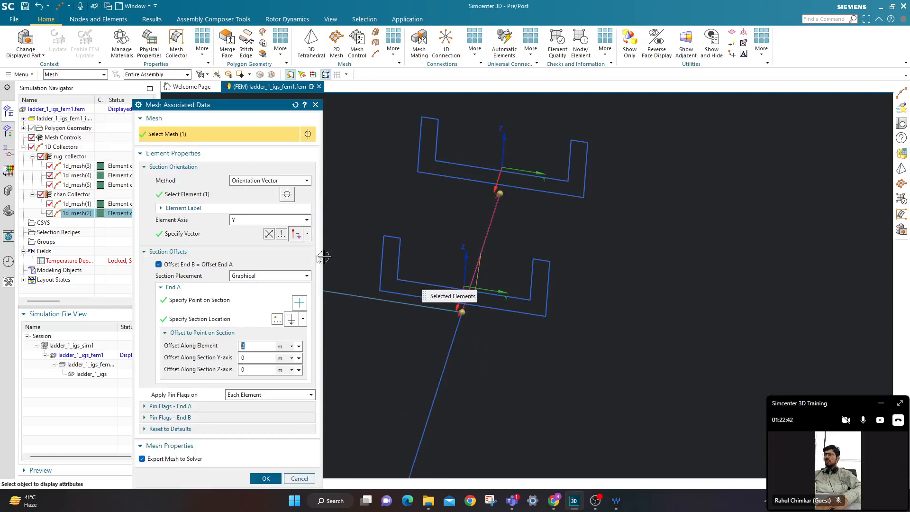
# - Try ZC as the orientation vector for the second rail's channel section, and set the vector to -ZC
pyautogui.click(309, 235)
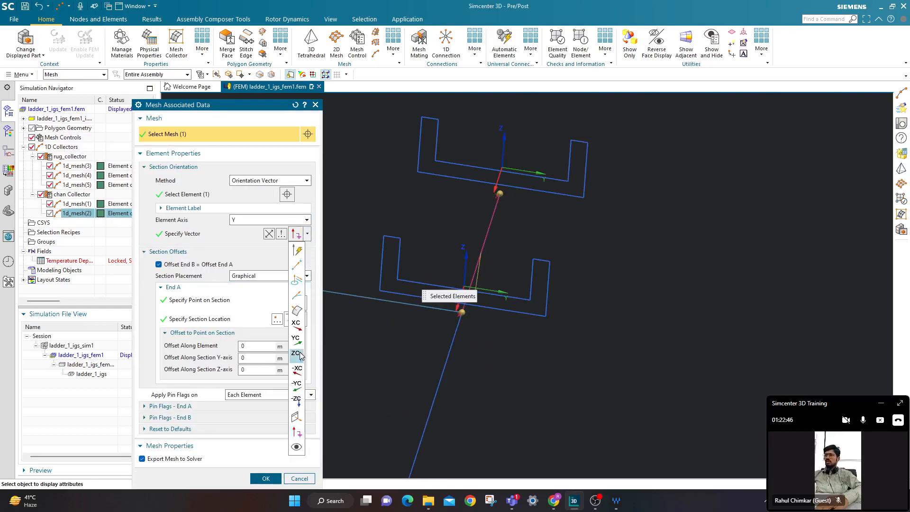
pyautogui.click(296, 355)
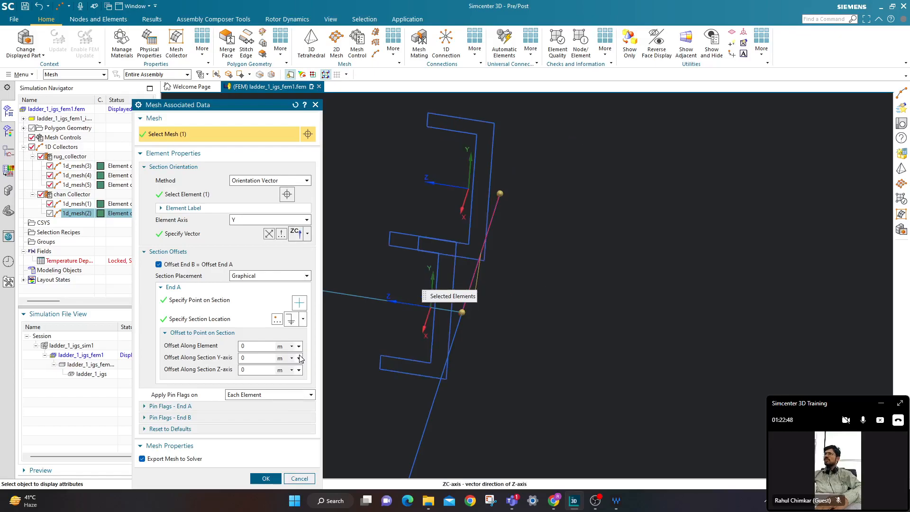
pyautogui.click(307, 233)
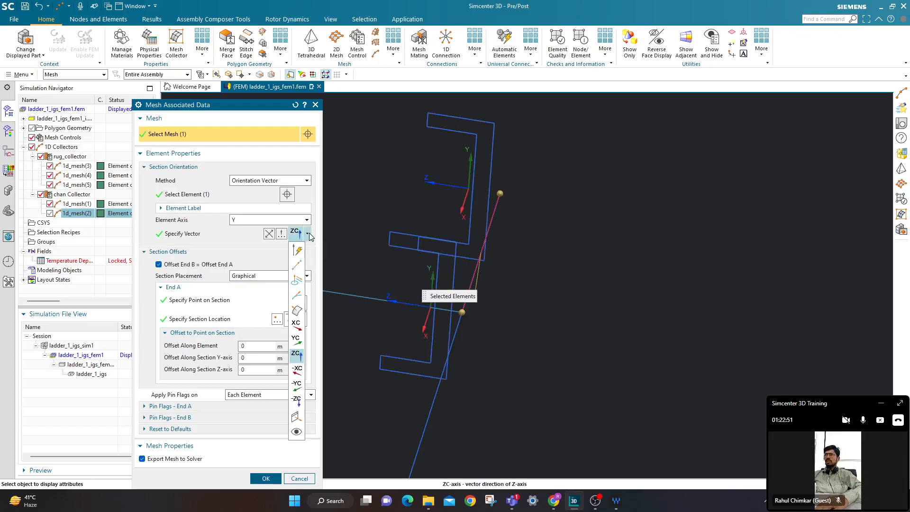
pyautogui.click(297, 400)
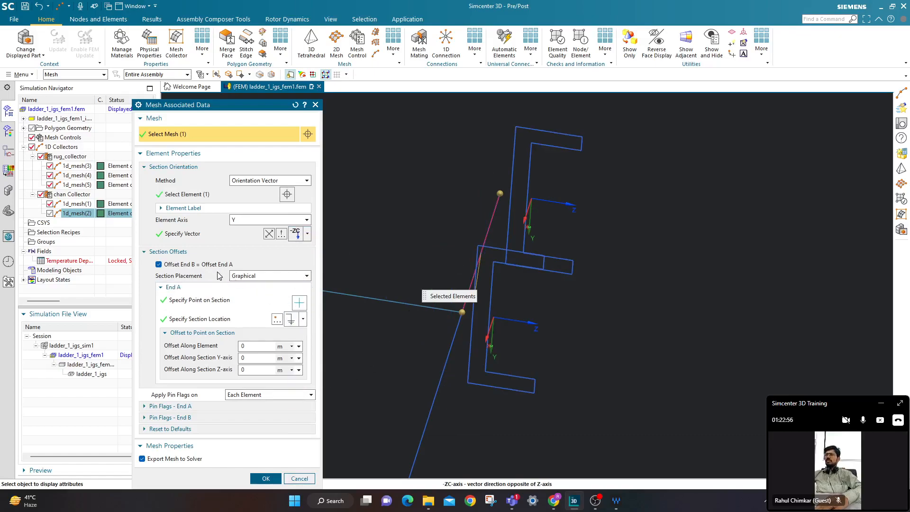
# - Specify the midpoint of the channel web's outer line as the second rail's End A point on section
pyautogui.click(303, 303)
pyautogui.scroll(3, 798, 160)
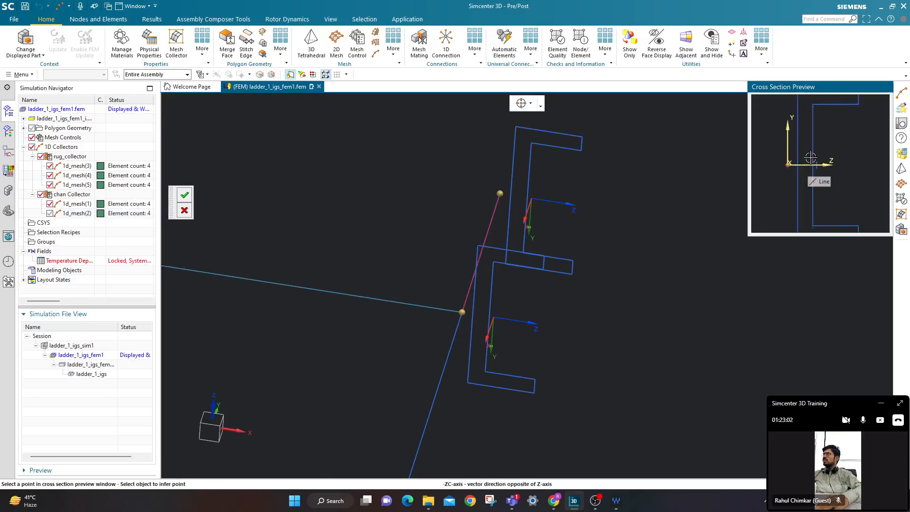
pyautogui.scroll(1, 792, 171)
pyautogui.click(794, 169)
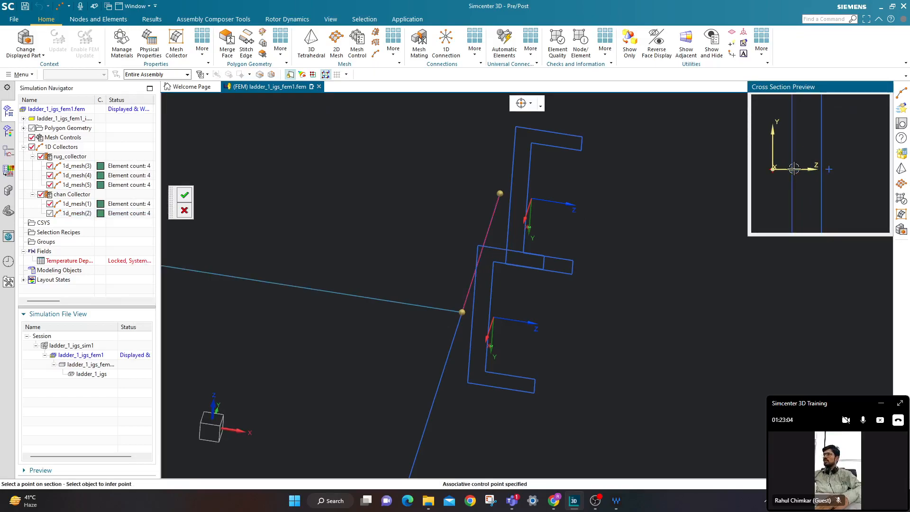
pyautogui.click(185, 194)
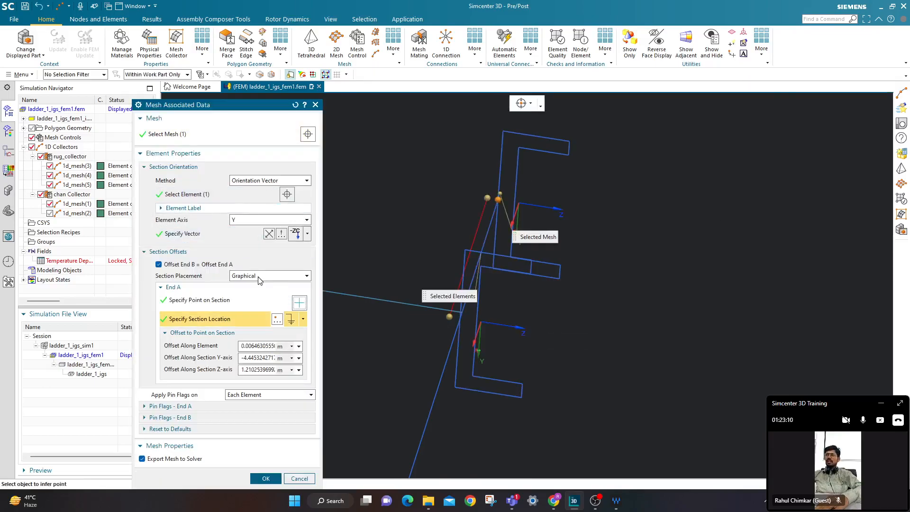
# - Specify the upper endpoint of the second rail's line as the End A section location, and apply the mesh associated data
pyautogui.click(276, 320)
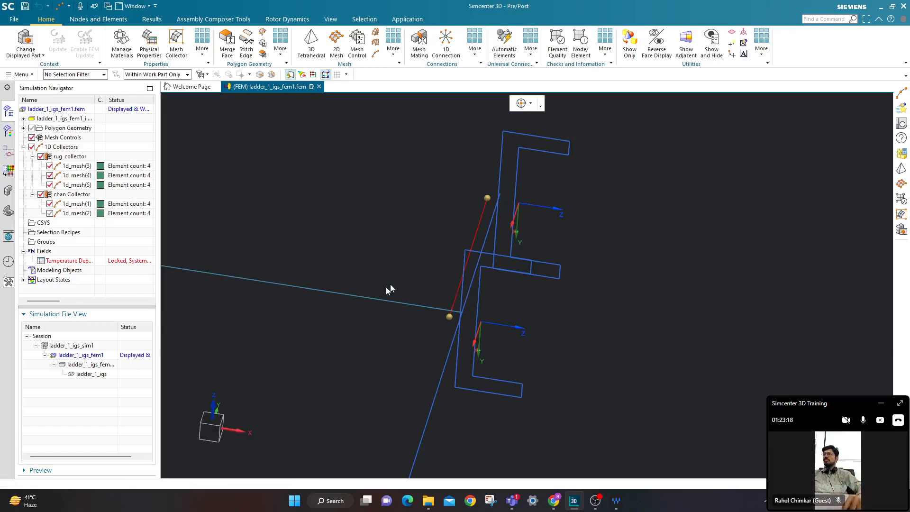
pyautogui.scroll(5, 493, 194)
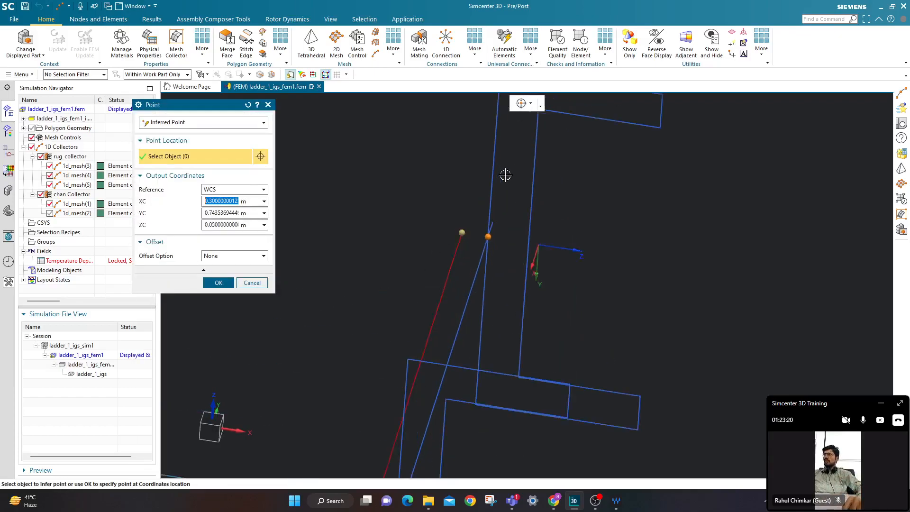
pyautogui.scroll(1, 474, 252)
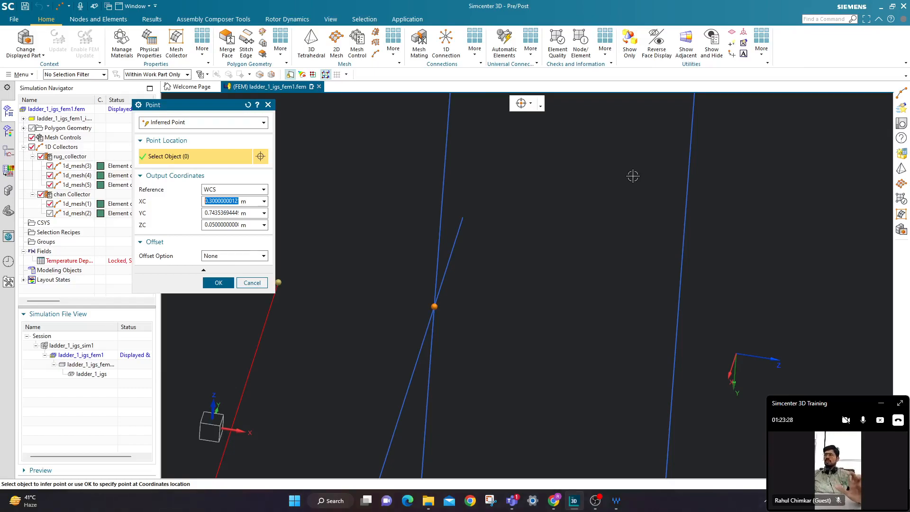
pyautogui.click(463, 216)
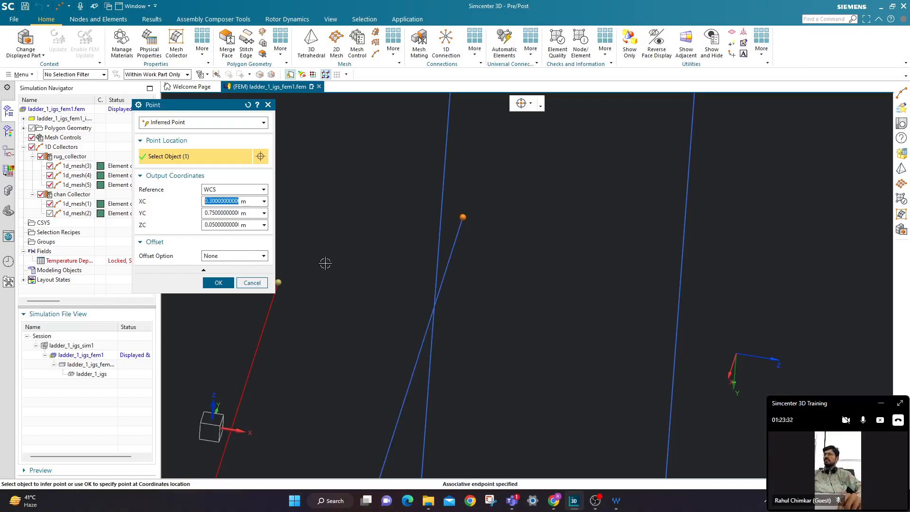
pyautogui.click(219, 282)
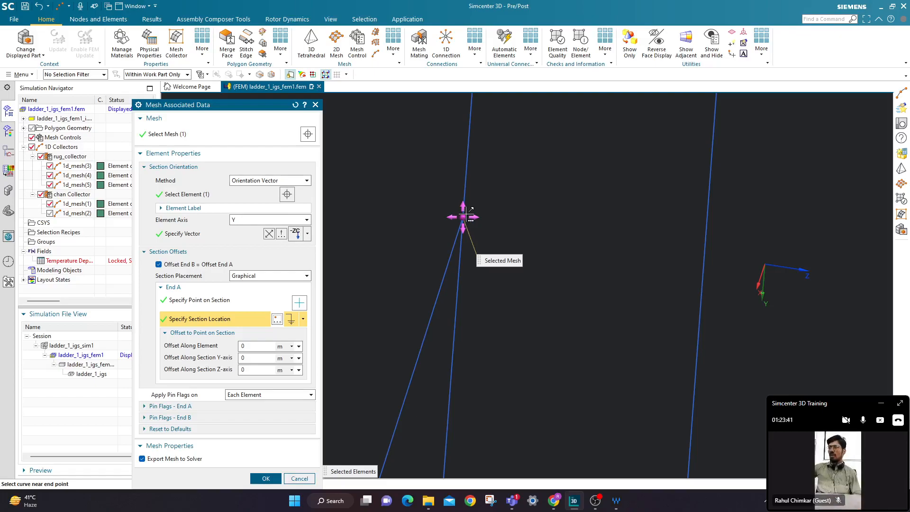
pyautogui.click(272, 481)
pyautogui.scroll(-6, 506, 275)
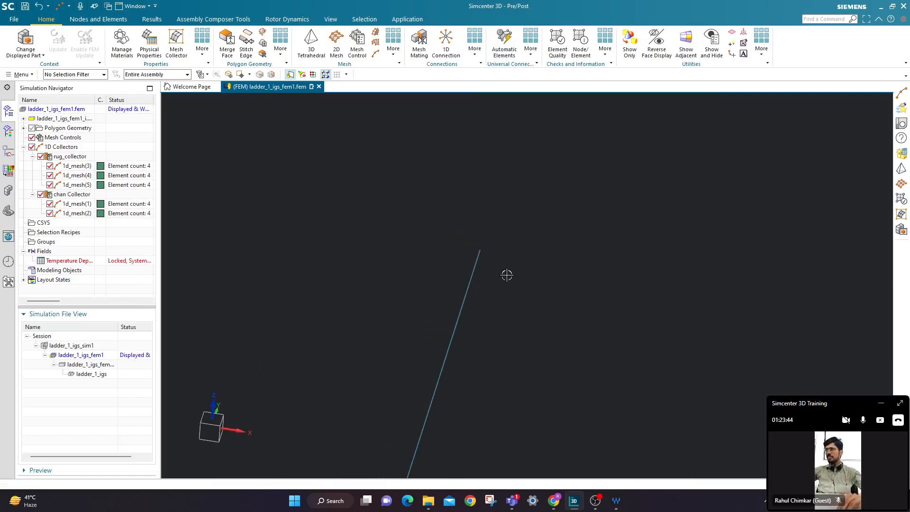
pyautogui.scroll(-5, 510, 271)
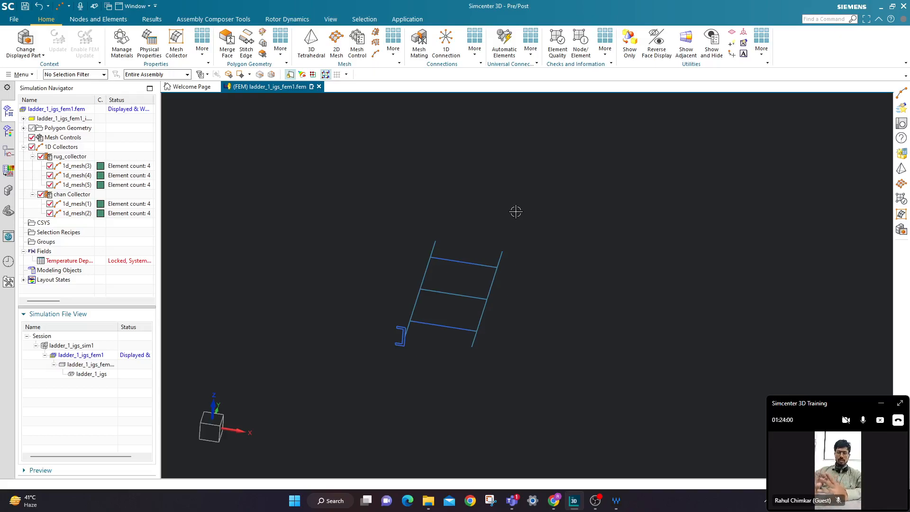
pyautogui.scroll(-2, 467, 243)
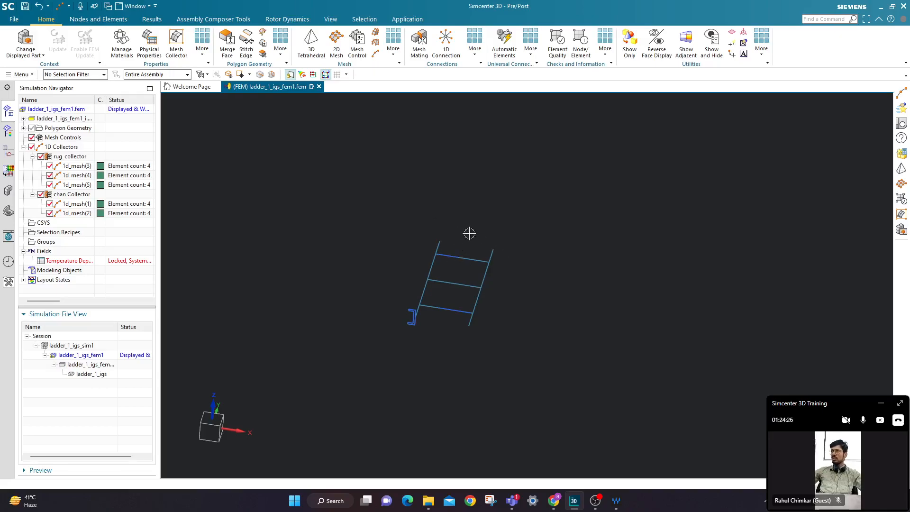
pyautogui.scroll(2, 468, 243)
pyautogui.scroll(-3, 468, 243)
pyautogui.scroll(2, 457, 221)
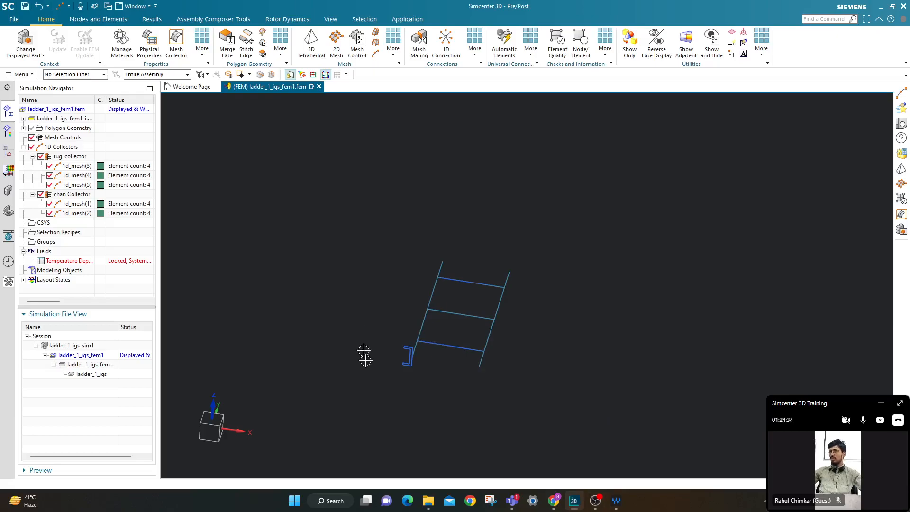
pyautogui.click(595, 502)
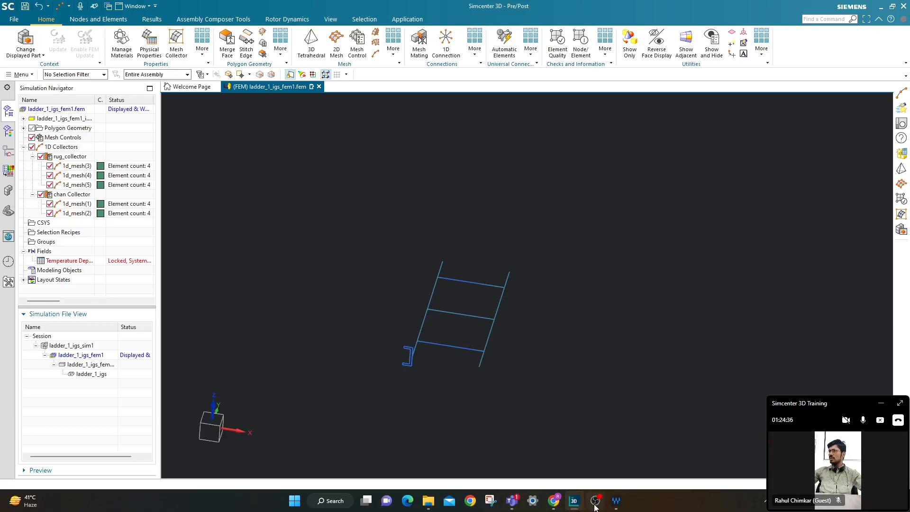
pyautogui.click(147, 402)
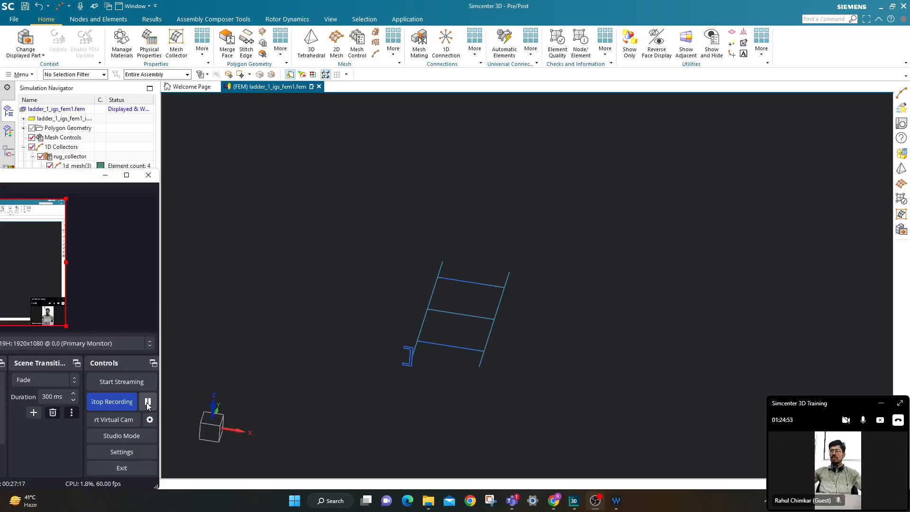